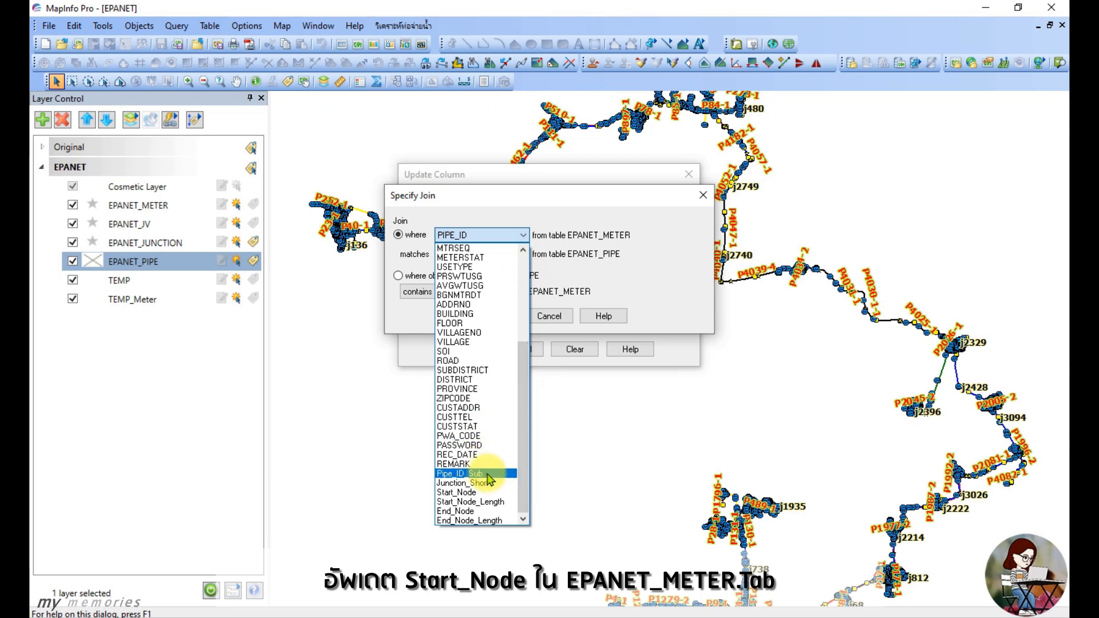
- Join EPANET_METER to EPANET_PIPE by matching Pipe_ID_Sub with Epanet_ID
left_click(488, 474)
left_click(522, 253)
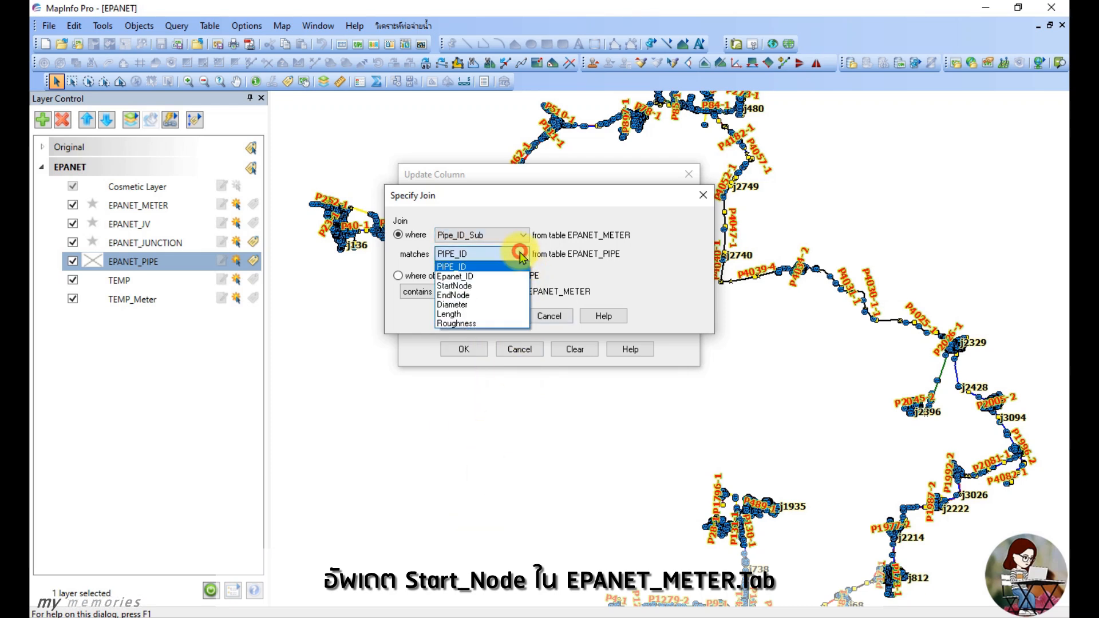
left_click(483, 278)
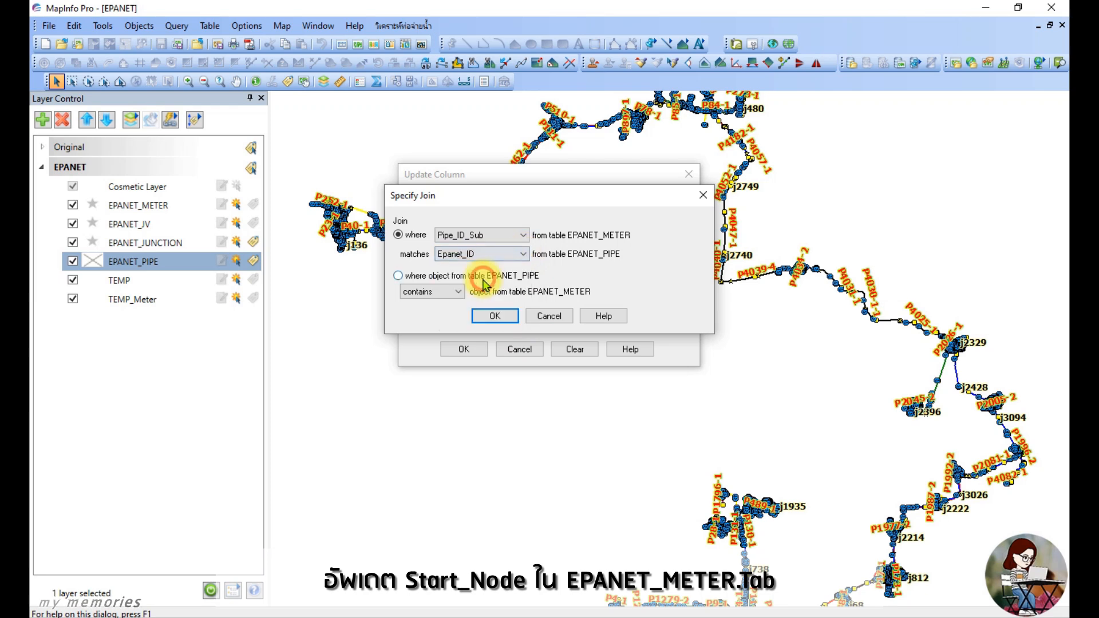
left_click(489, 316)
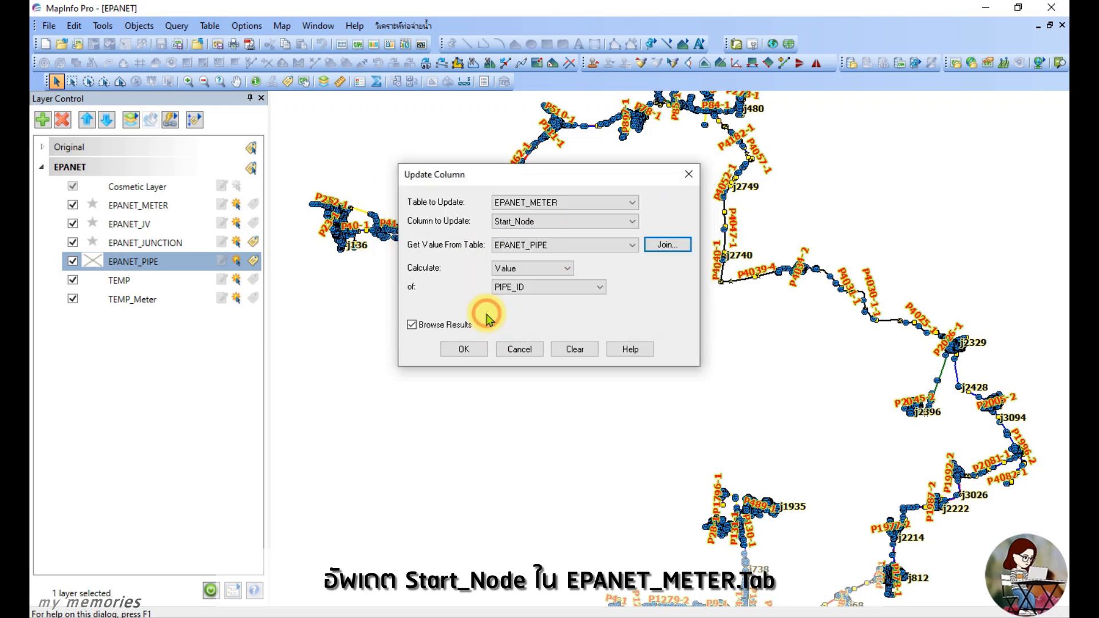
- Update Start_Node in EPANET_METER with the StartNode value from EPANET_PIPE and check the column in the browser
left_click(576, 288)
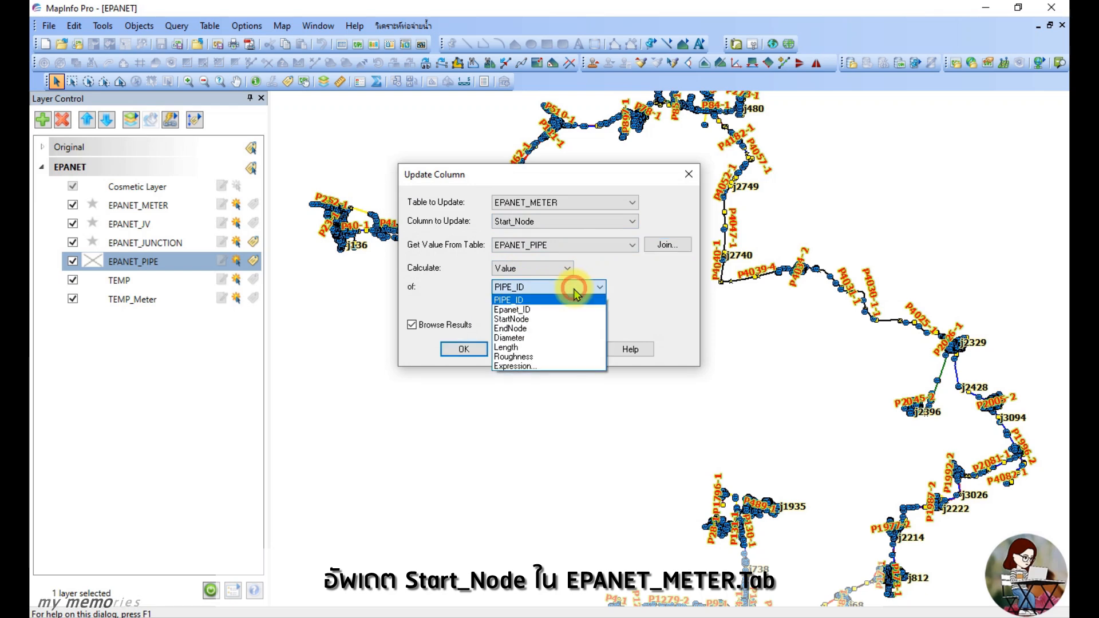
left_click(536, 320)
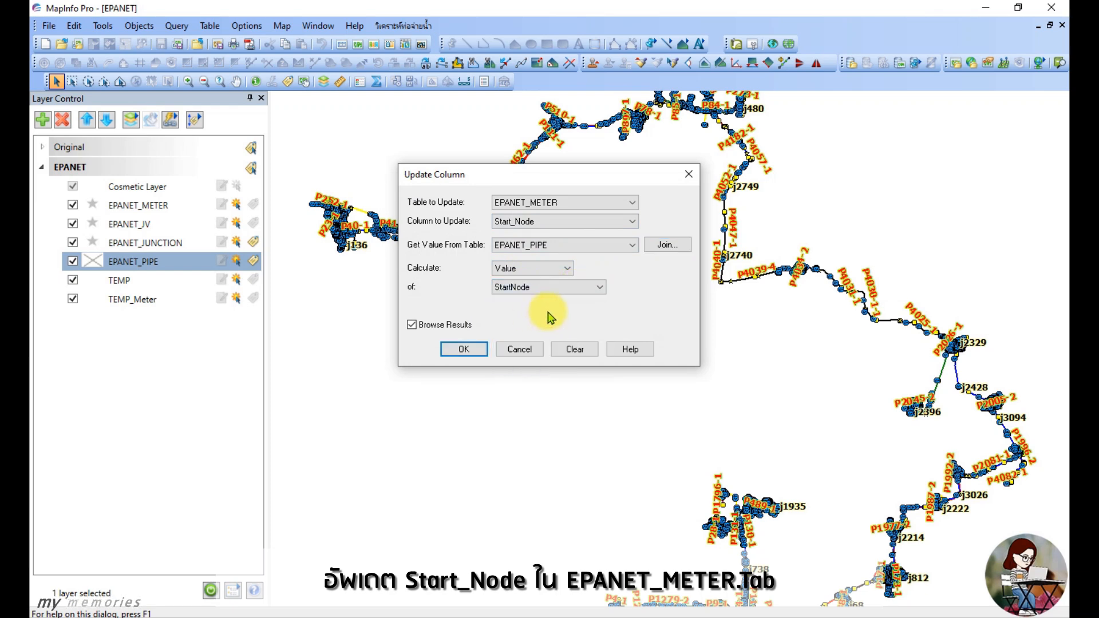
left_click(465, 350)
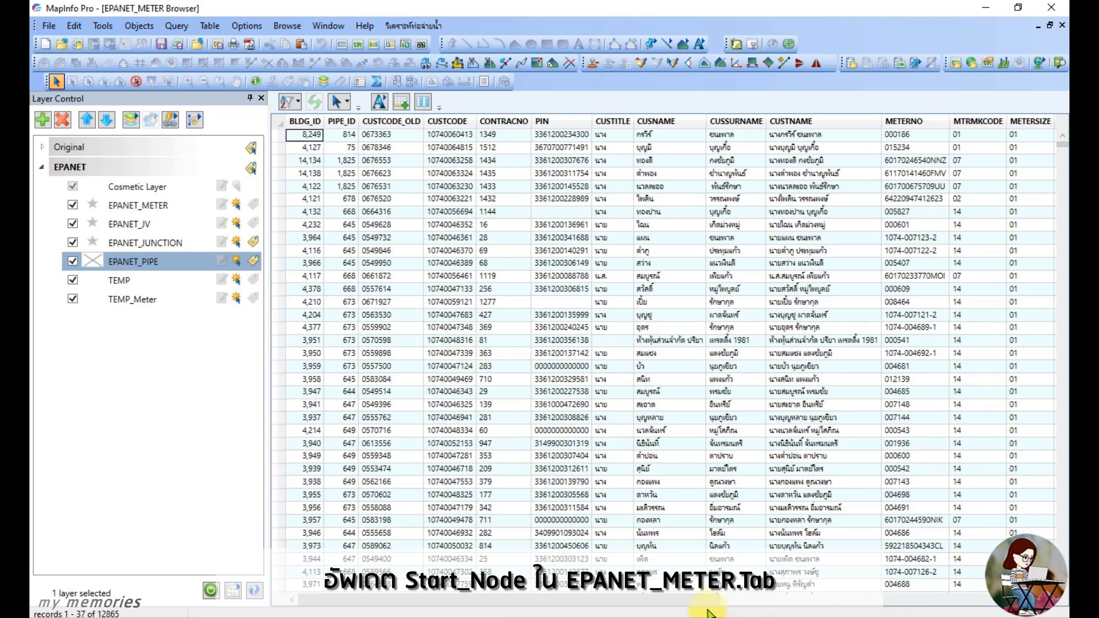
left_click_drag(708, 609, 1007, 601)
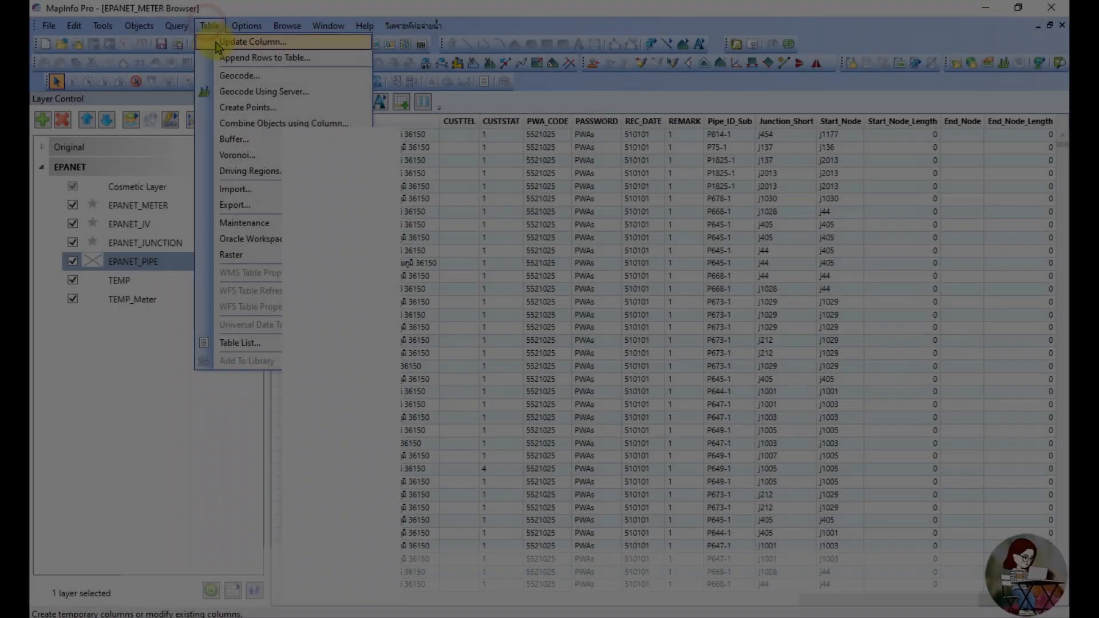
- Set up a column update for End_Node in EPANET_METER from EPANET_PIPE, keeping the join of Pipe_ID_Sub to Epanet_ID
left_click(240, 41)
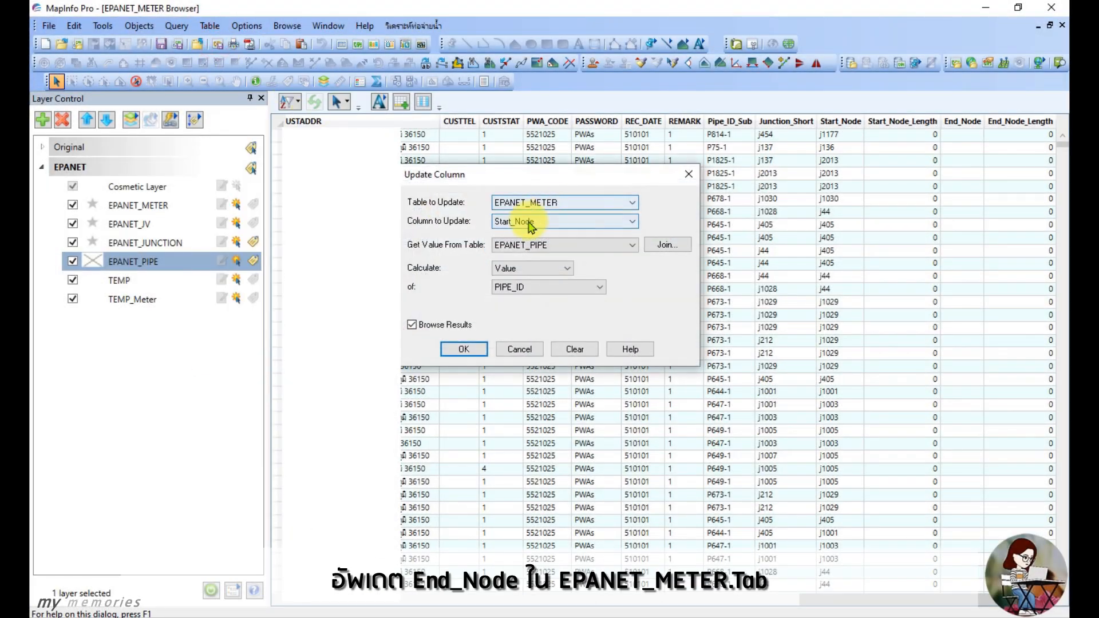
left_click(530, 222)
left_click(512, 488)
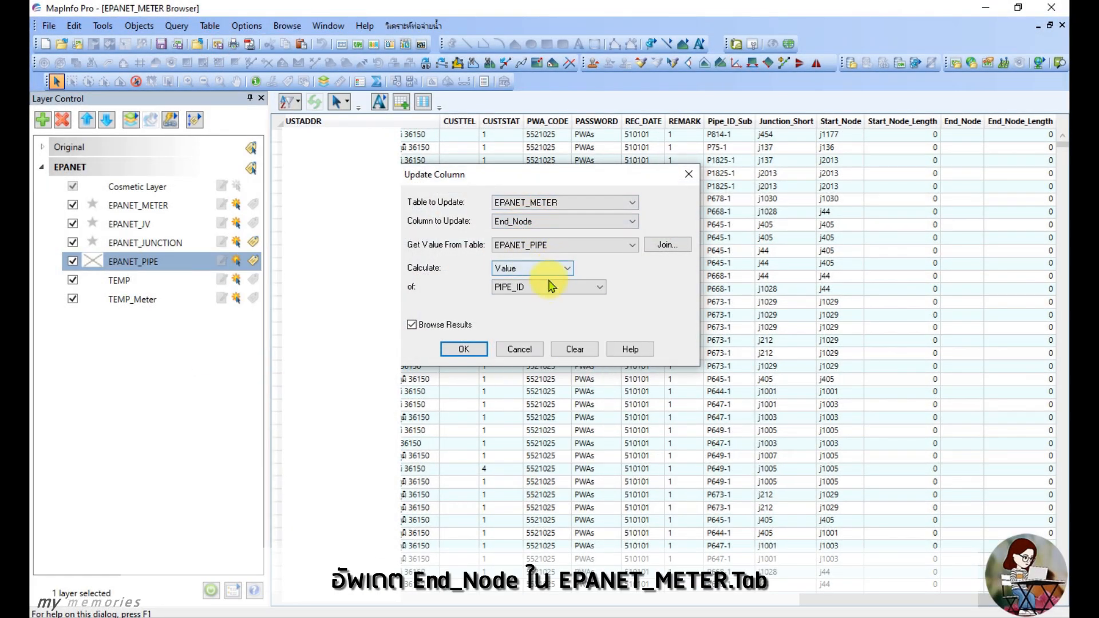
left_click(663, 244)
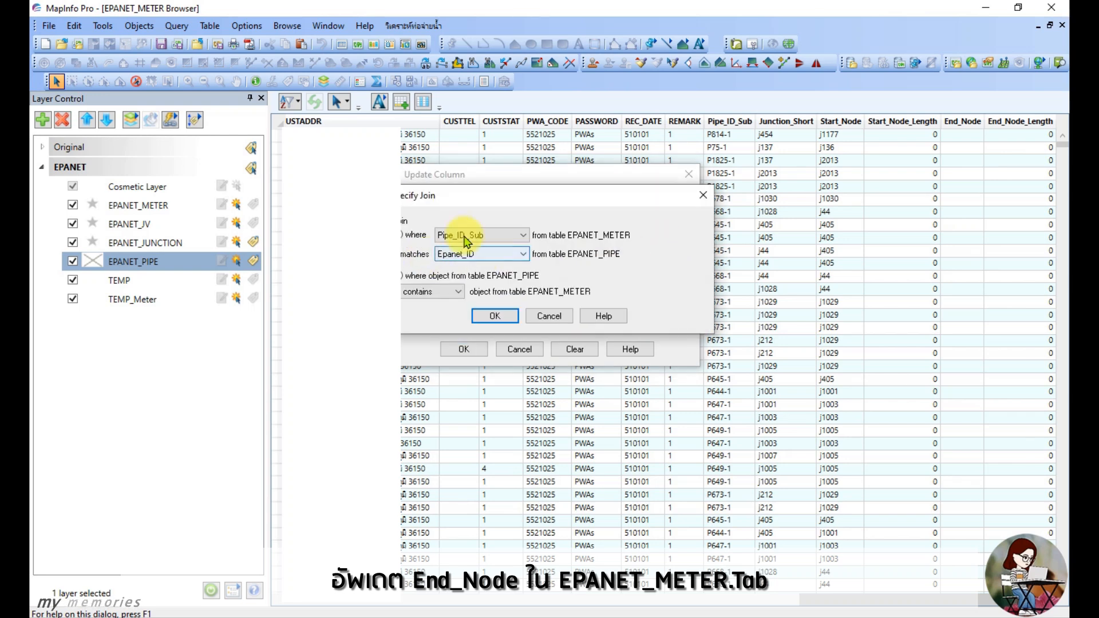
left_click(495, 318)
- Update End_Node with the EndNode value and save the EPANET_METER table
left_click(571, 287)
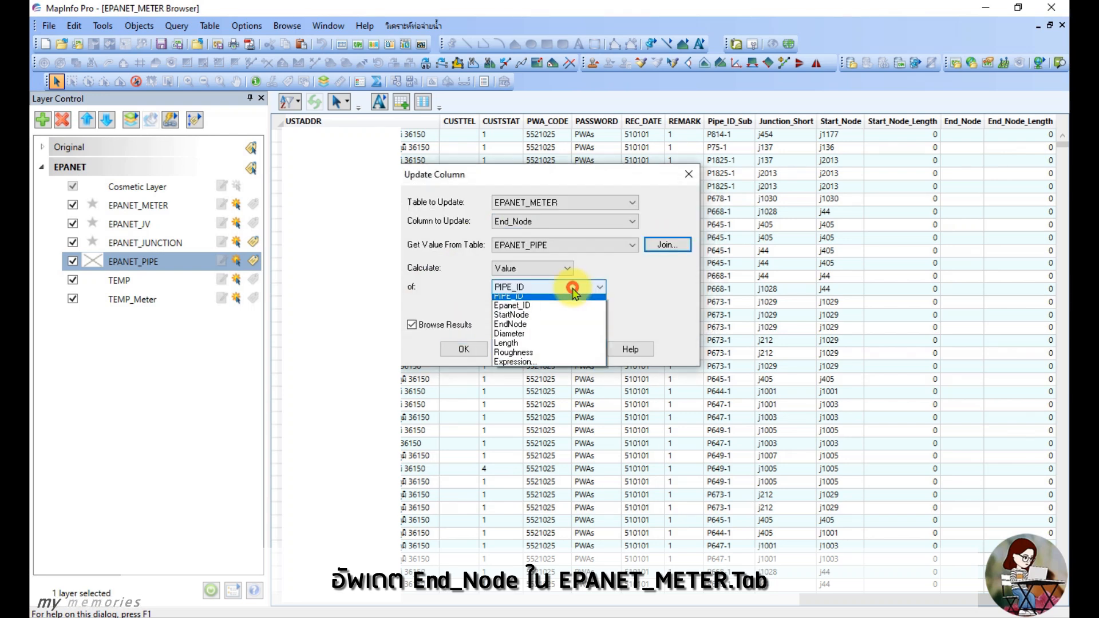
left_click(526, 330)
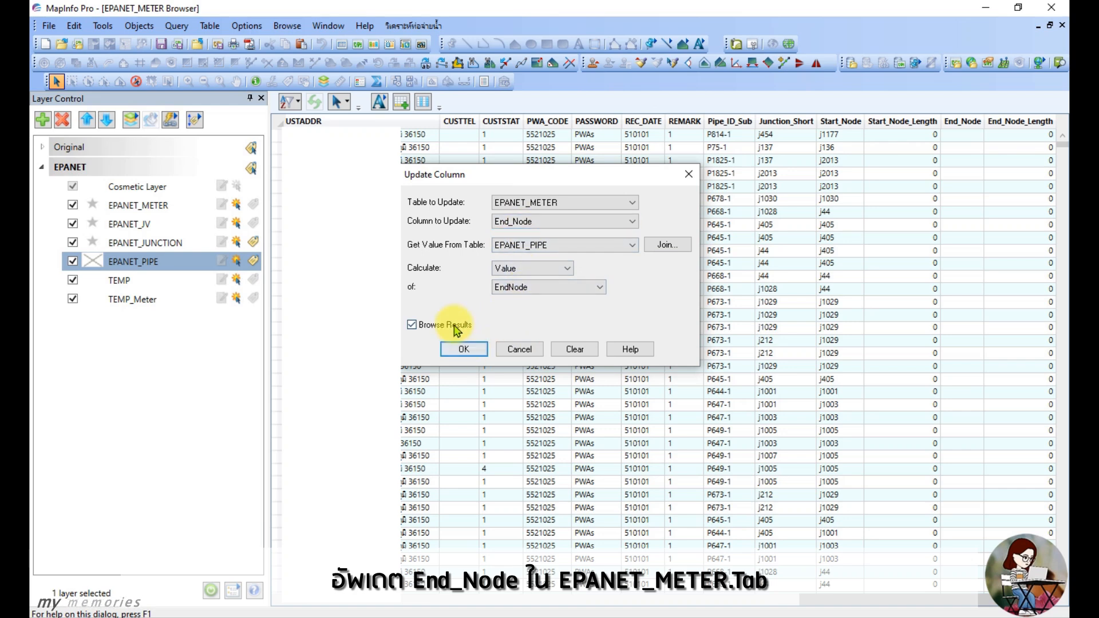
left_click(461, 350)
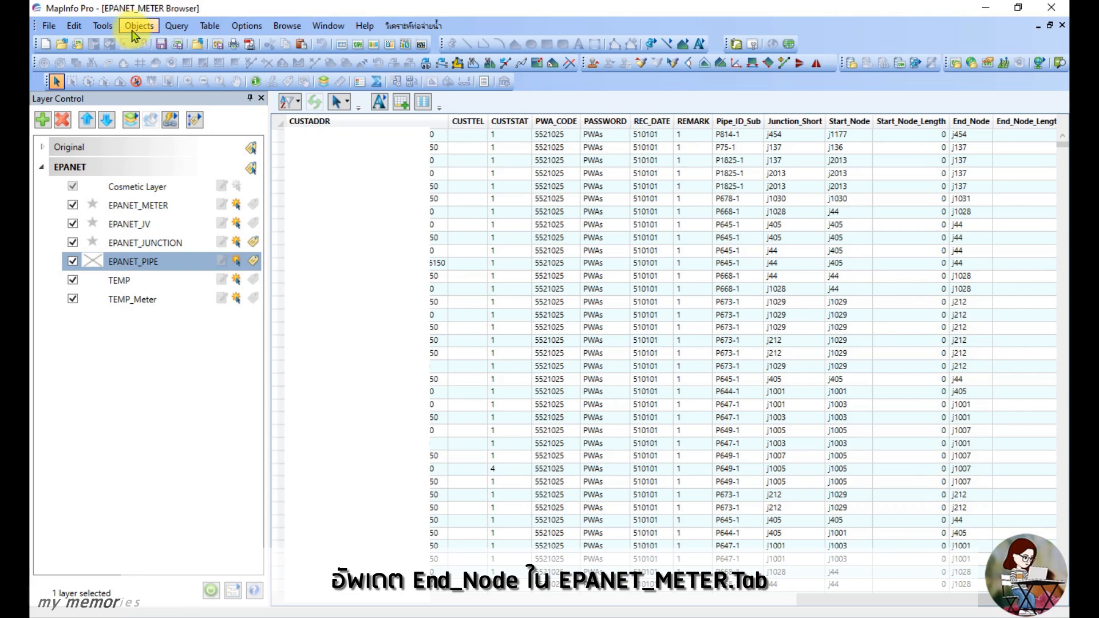
left_click(161, 44)
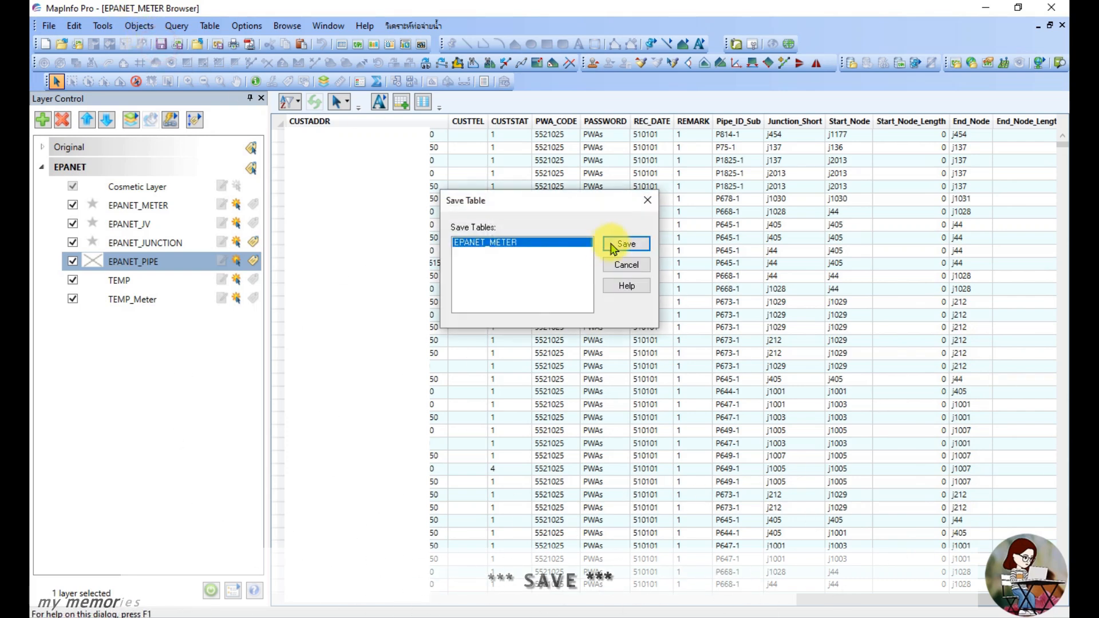
left_click(626, 244)
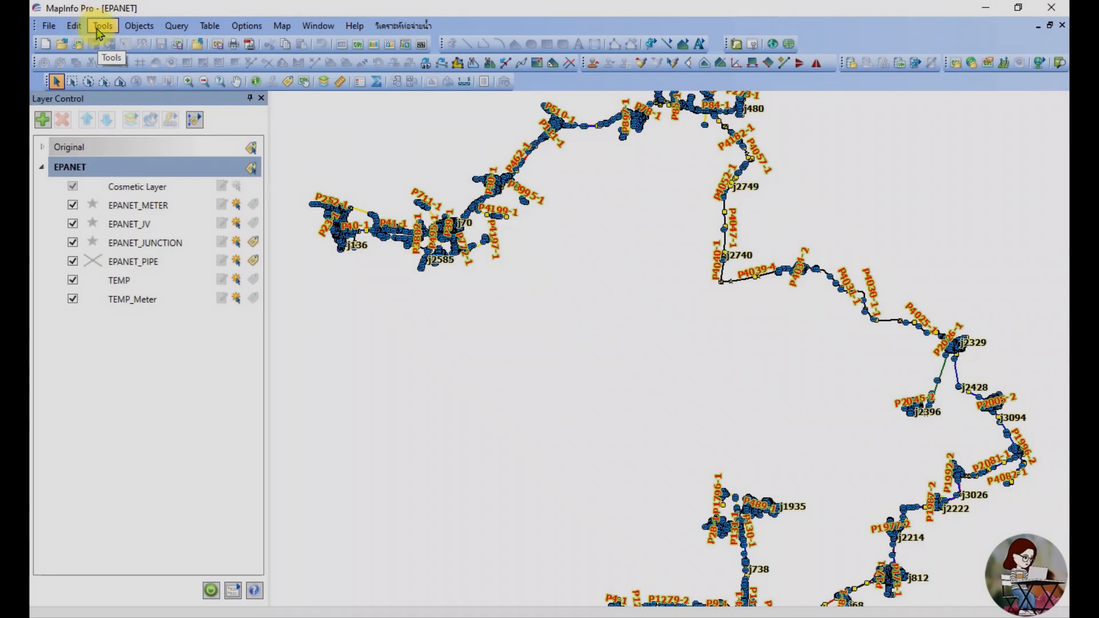
- Start the Spider Graph tool with EPANET_METER as the origin table and Start_Node as its join column
left_click(103, 25)
mouse_move(158, 210)
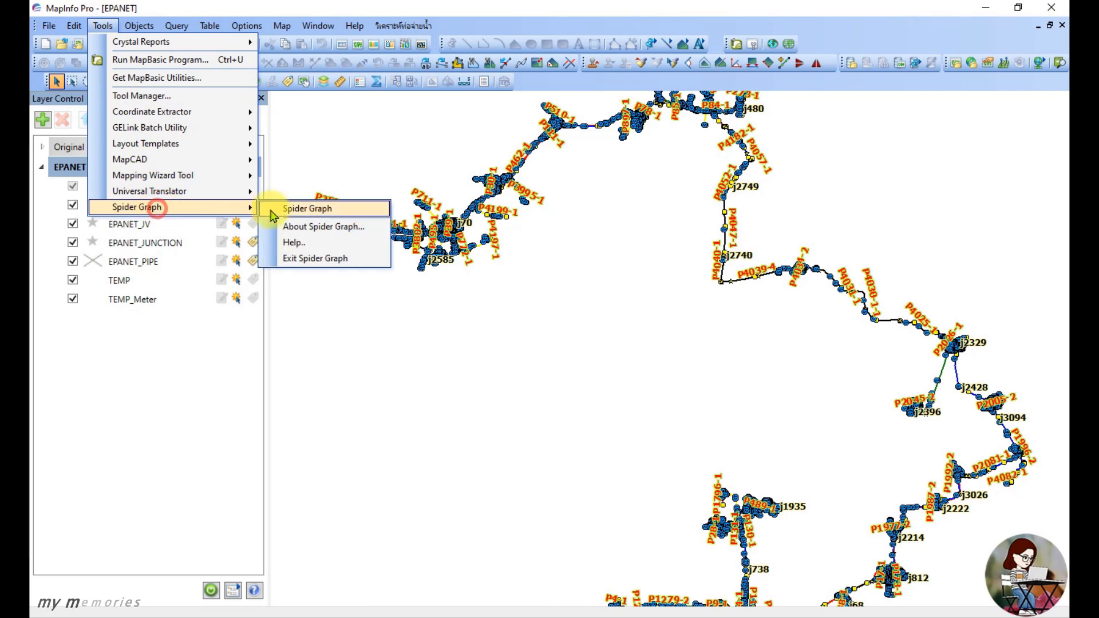
left_click(297, 210)
left_click(361, 215)
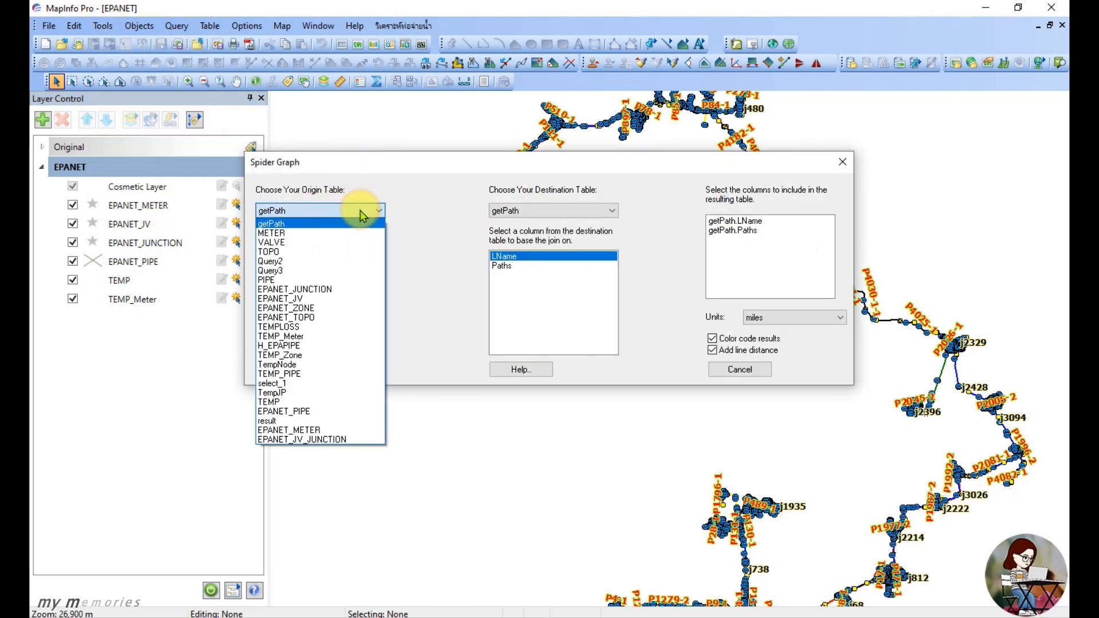
left_click(335, 430)
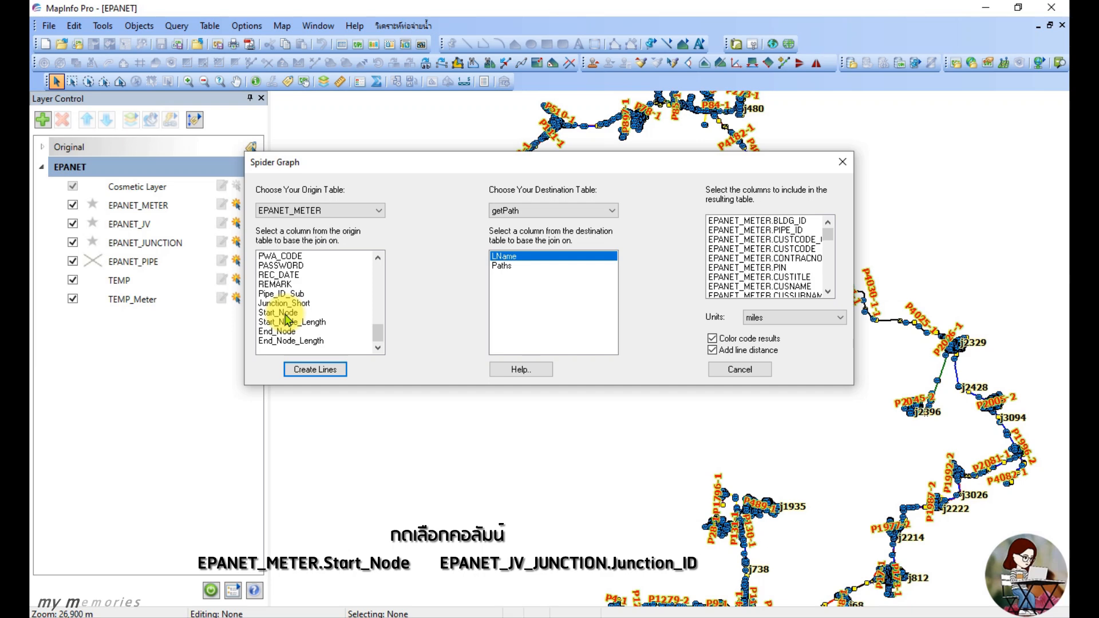
- Set EPANET_JV_JUNCTION as the spider graph's destination table, joined on Junction_ID
left_click(579, 210)
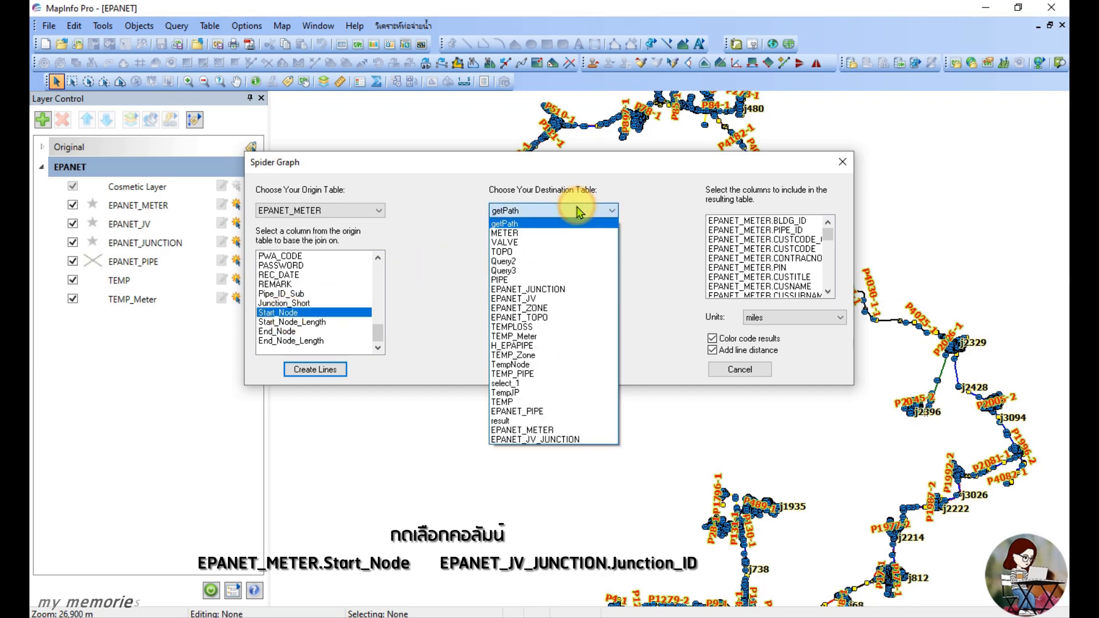
left_click(561, 290)
left_click(601, 211)
left_click(561, 439)
left_click(534, 256)
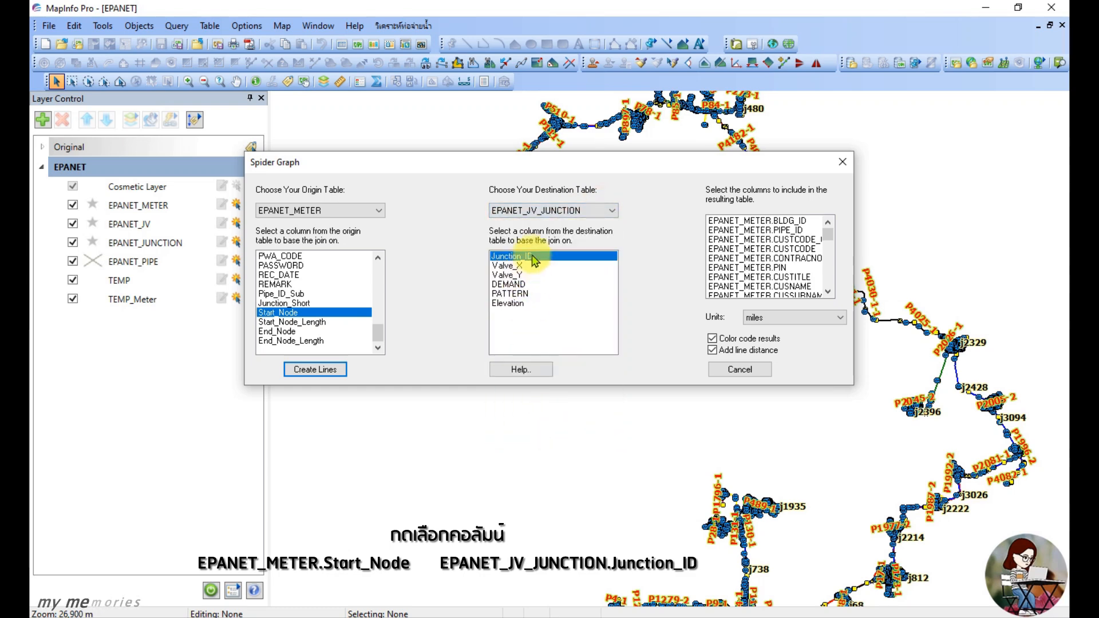
left_click(359, 313)
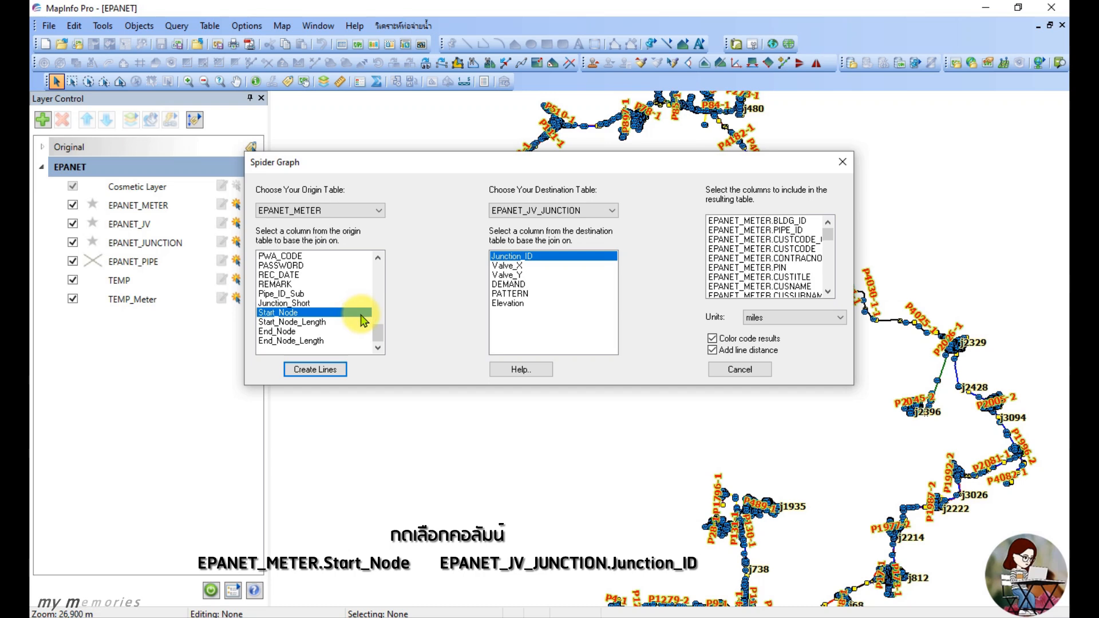
- Include EPANET_METER.CUSTCODE, EPANET_METER.Start_Node and EPANET_JV_JUNCTION.Junction_ID in the spider graph's resulting table
left_click(799, 249)
left_click(829, 274)
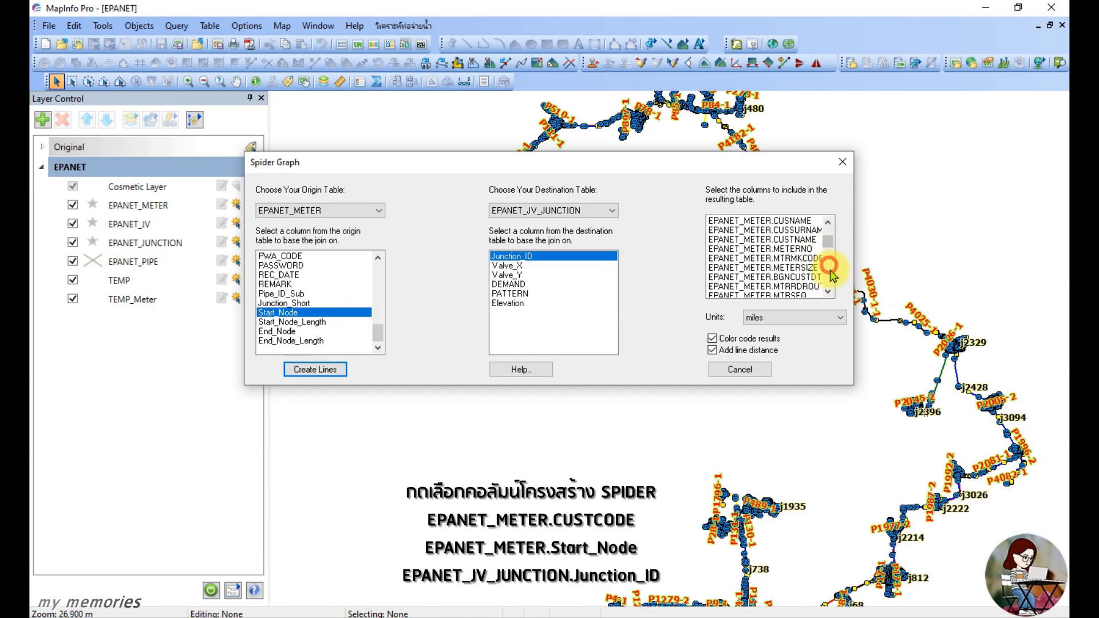
left_click(830, 283)
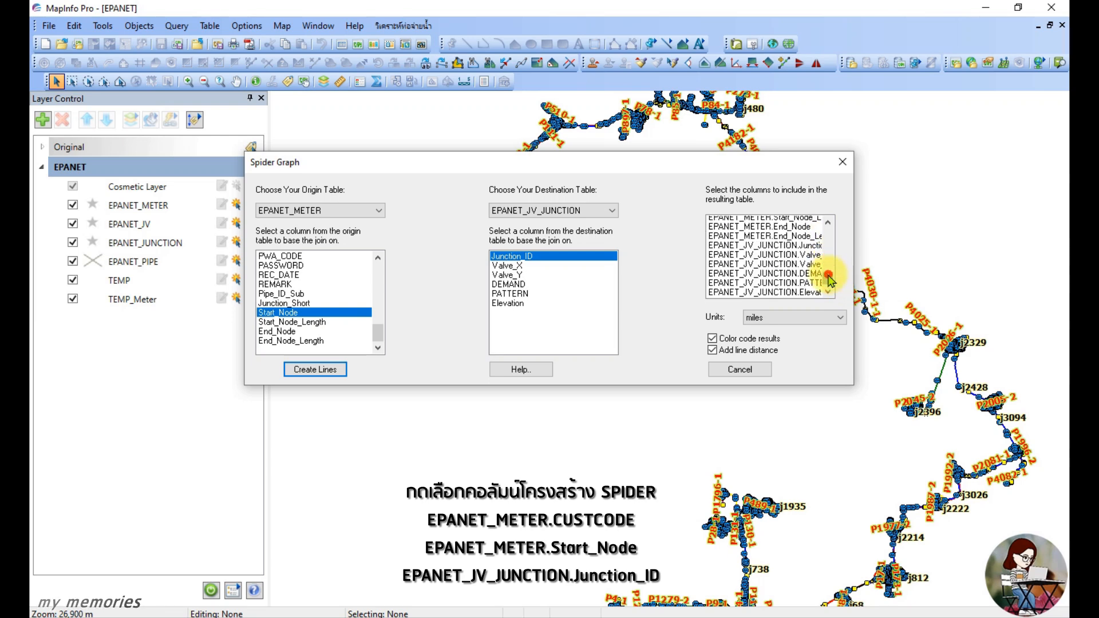
left_click(830, 222)
left_click(830, 223)
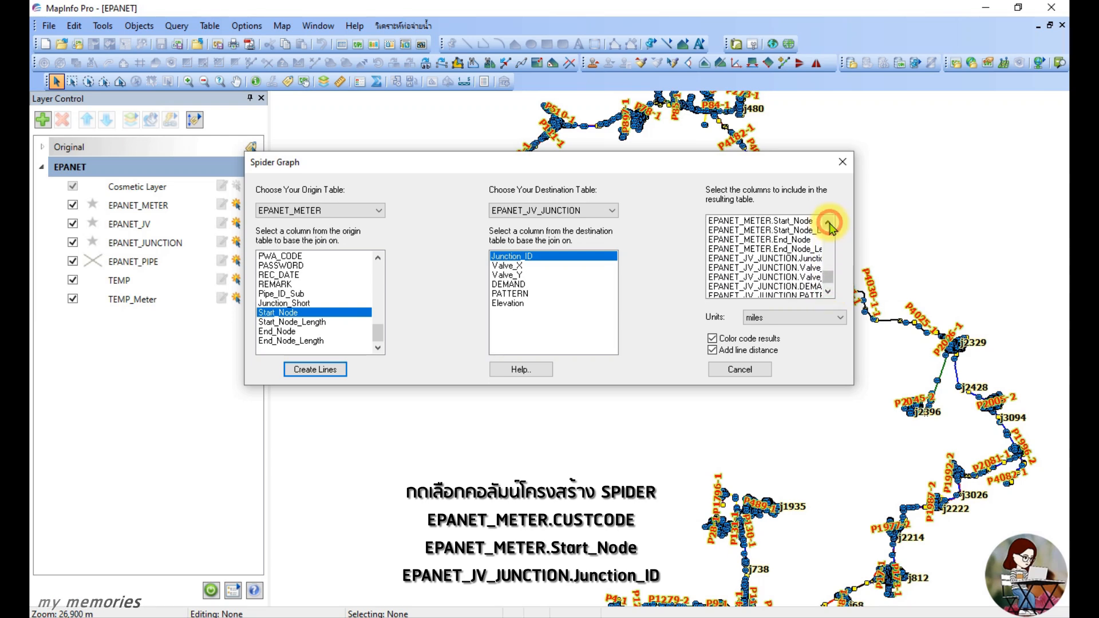
left_click(796, 259)
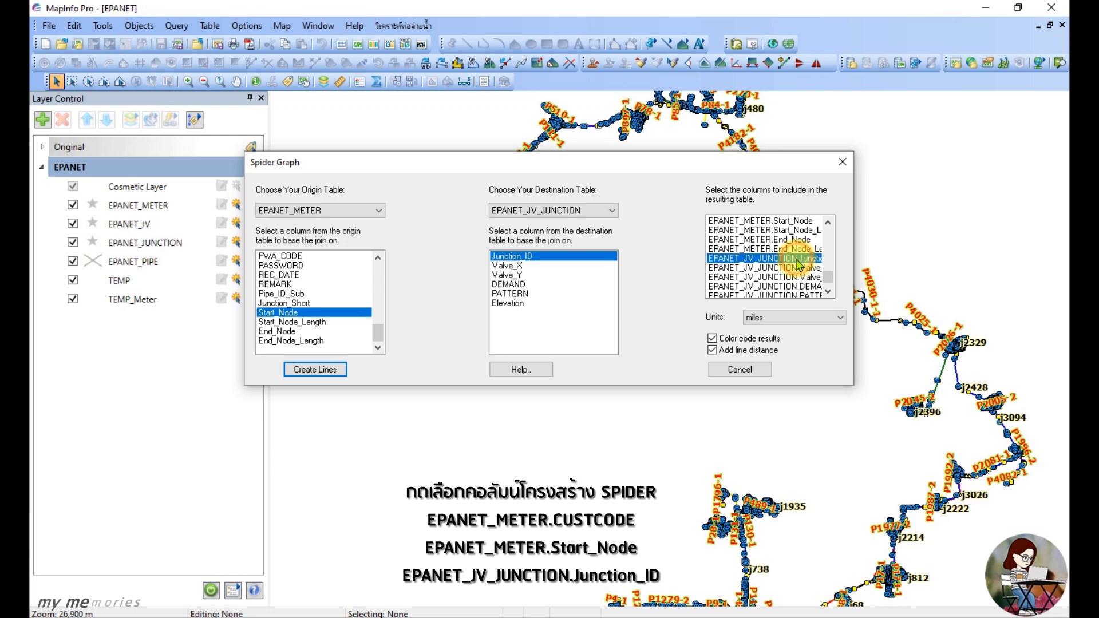
left_click(826, 221)
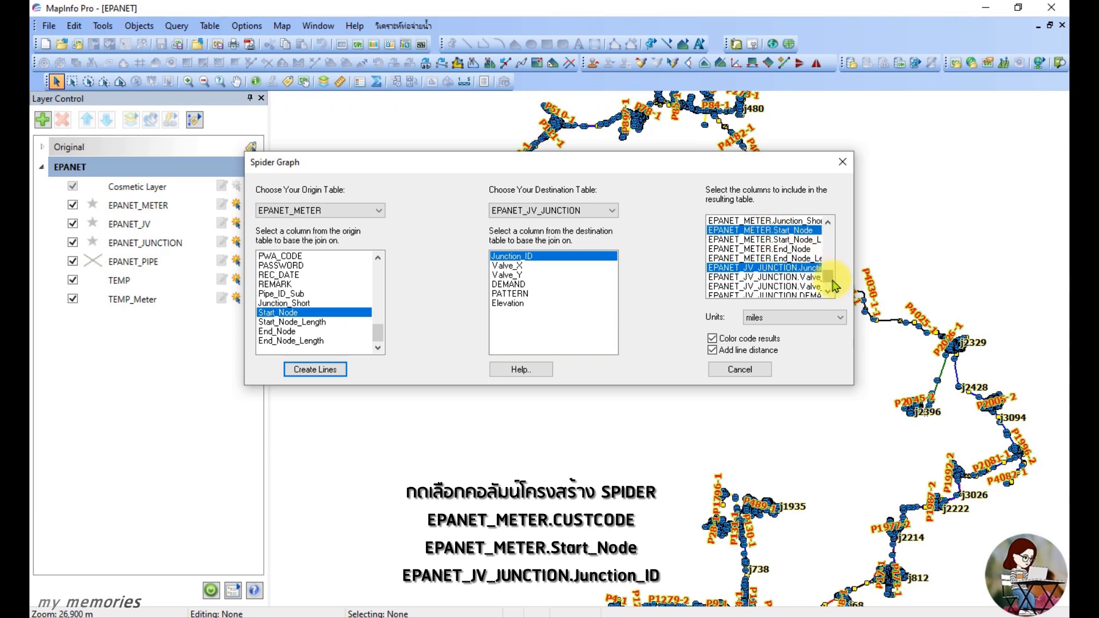
- Set the distance units to metres and create the spider lines, saving them over the existing EPANET_METER_STARTNODE table
left_click(786, 318)
left_click(755, 354)
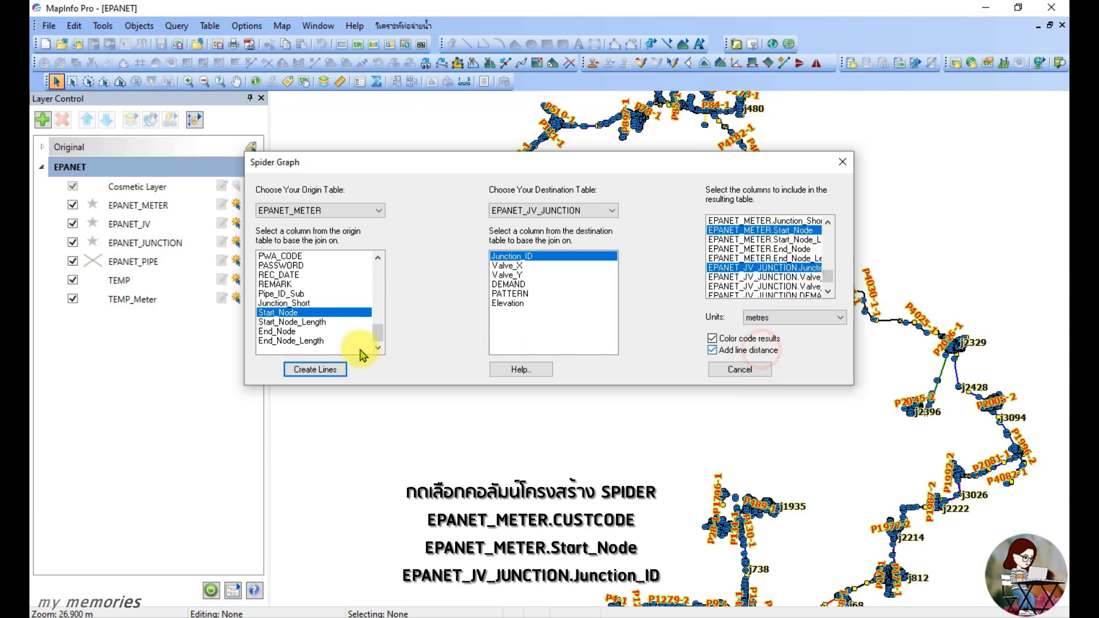
left_click(316, 369)
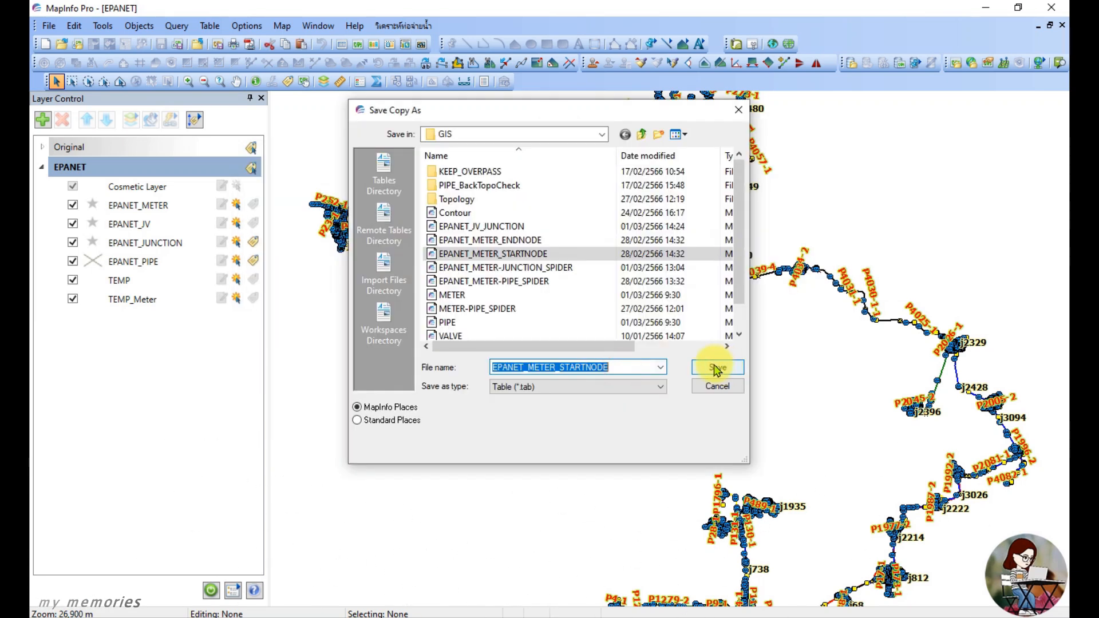
left_click(716, 368)
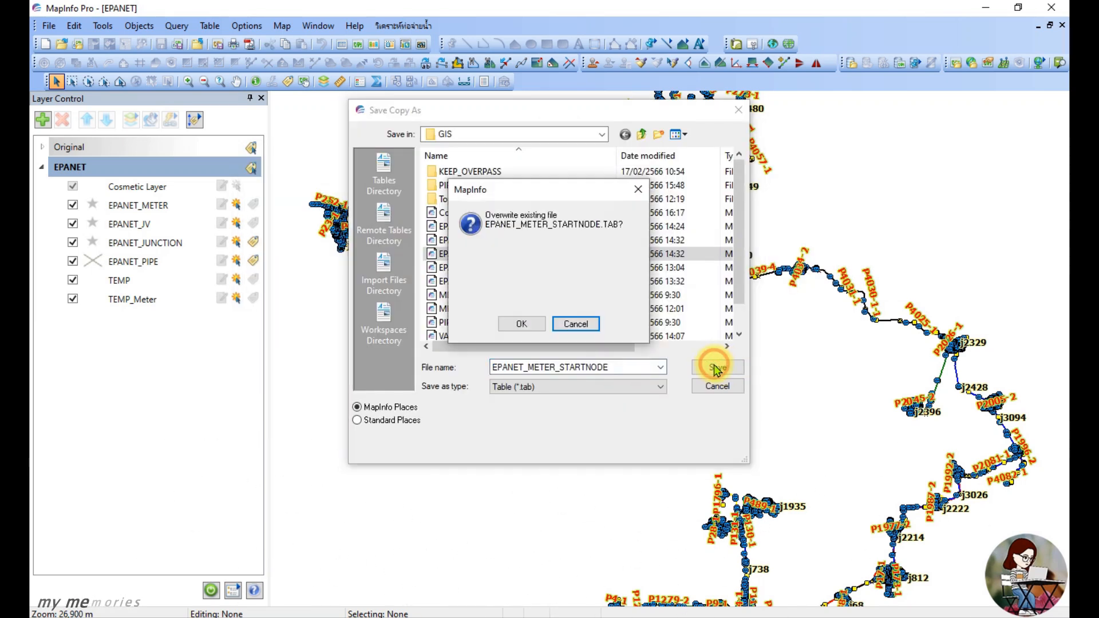
left_click(518, 326)
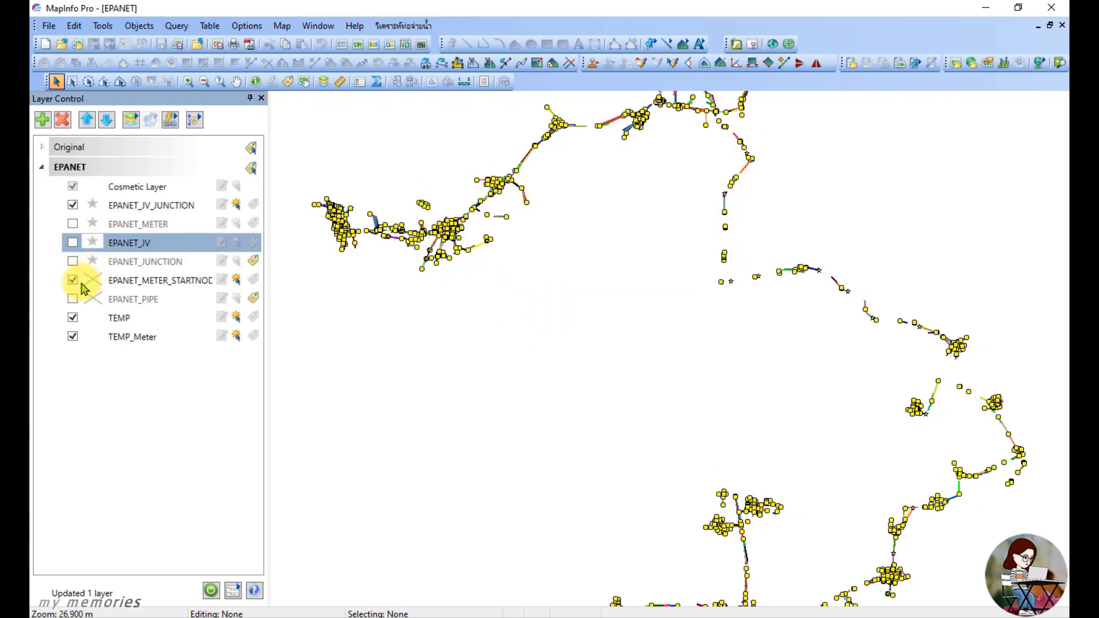
- Override the EPANET_METER_STARTNODE layer's line style with a black arrowed line 0.7 points wide
left_click(97, 283)
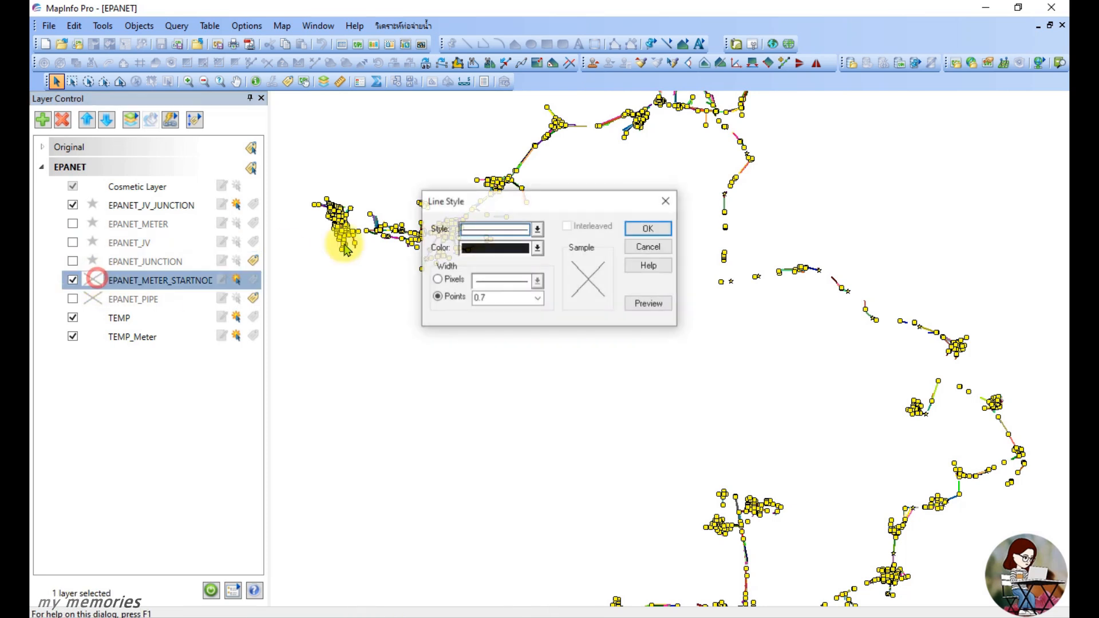
left_click(492, 227)
left_click(593, 446)
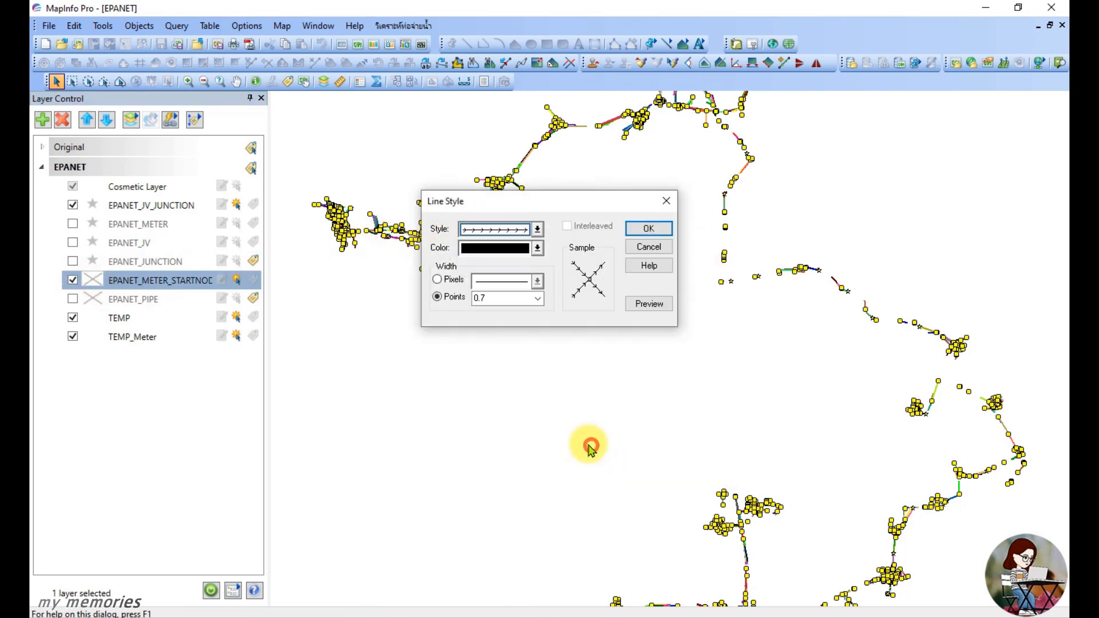
left_click(646, 228)
- Move the EPANET_METER_STARTNODE layer above EPANET_JV_JUNCTION in the layer order
left_click(149, 206)
left_click(126, 280)
left_click_drag(127, 262, 120, 198)
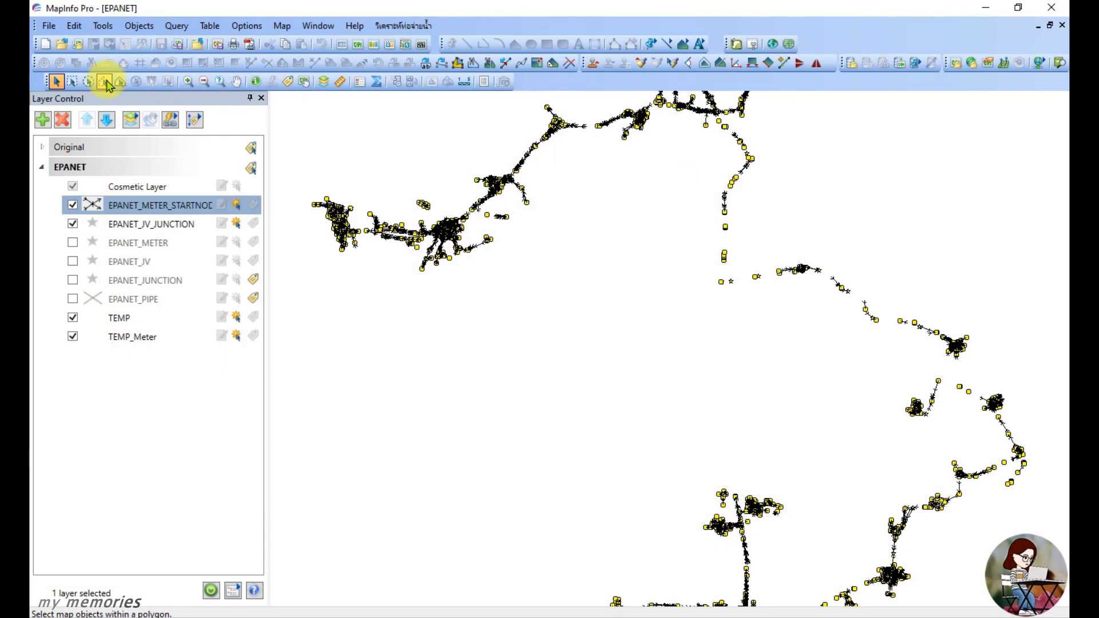
- Set up a spider graph from EPANET_METER to EPANET_JV_JUNCTION, joining End_Node to Junction_ID
left_click(102, 27)
mouse_move(229, 207)
left_click(297, 208)
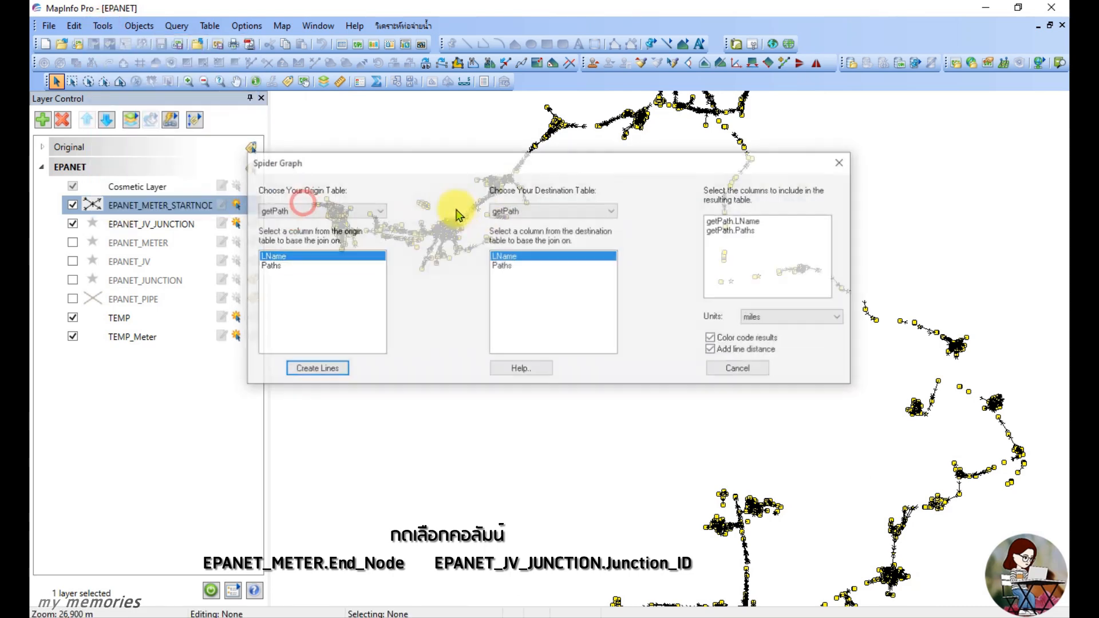
left_click(337, 211)
left_click(315, 430)
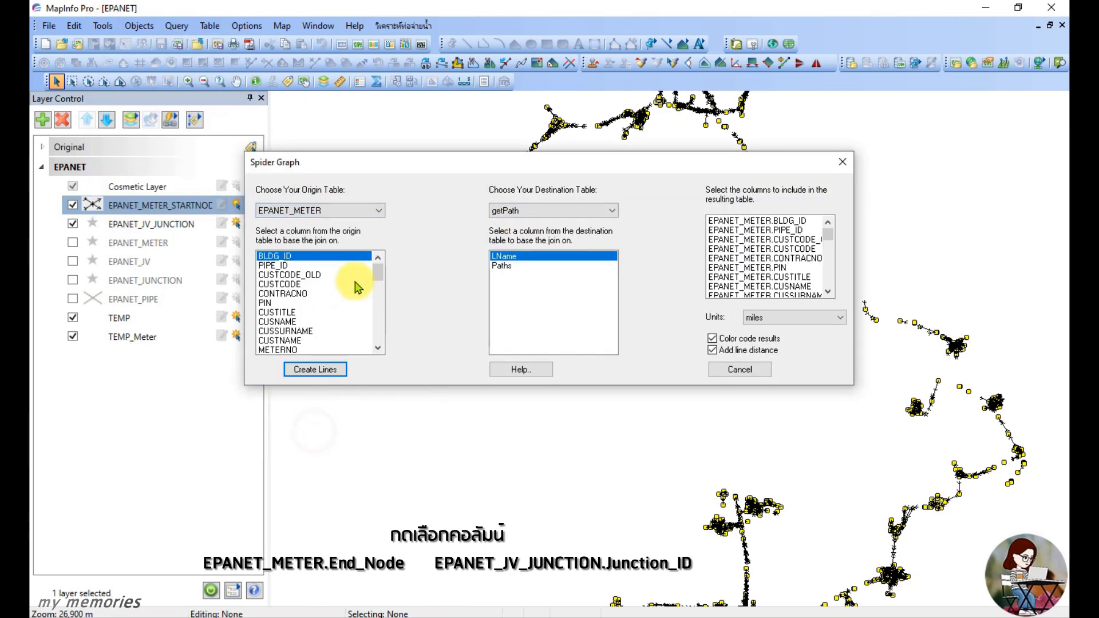
left_click_drag(378, 277, 375, 349)
left_click(286, 331)
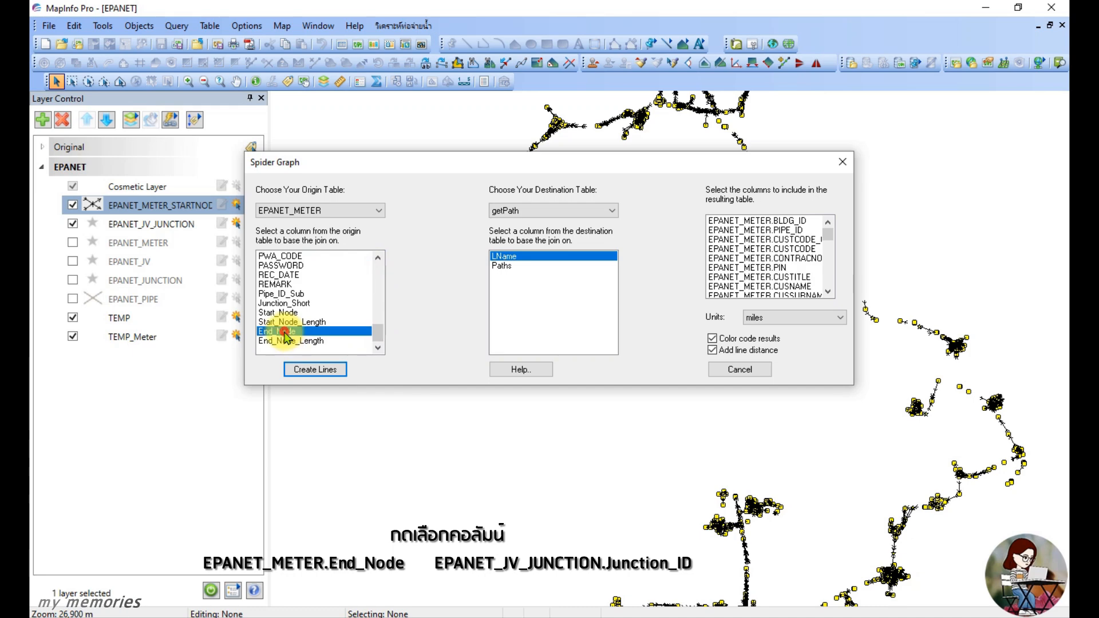
left_click(553, 211)
left_click(583, 439)
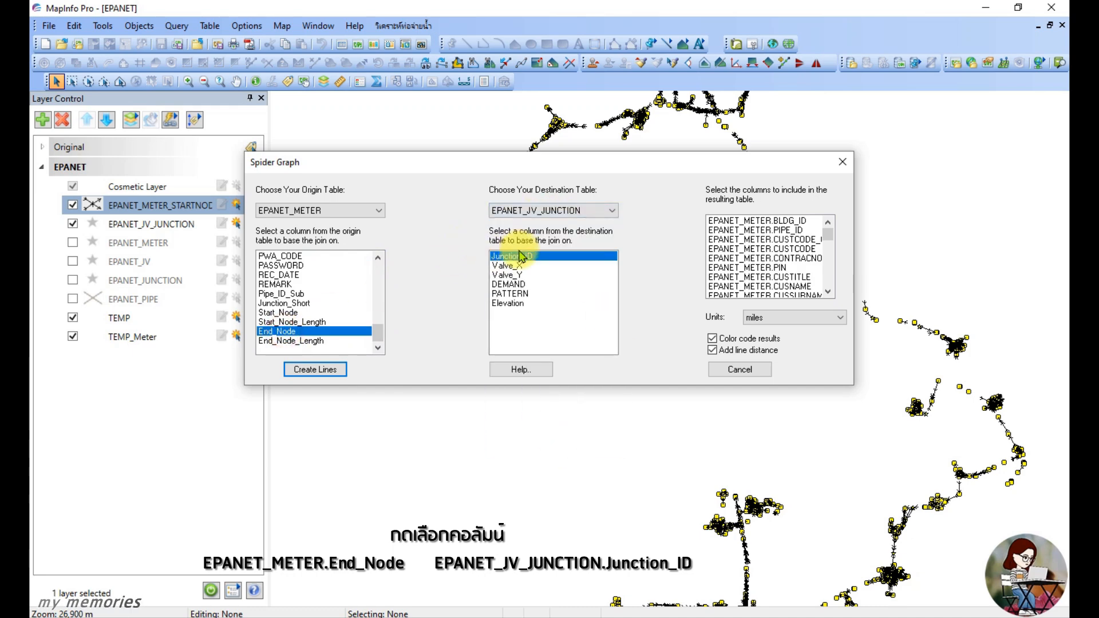
- Include EPANET_METER.CUSTCODE, EPANET_METER.End_Node and EPANET_JV_JUNCTION.Junction_ID in the spider graph's resulting table
left_click(800, 249)
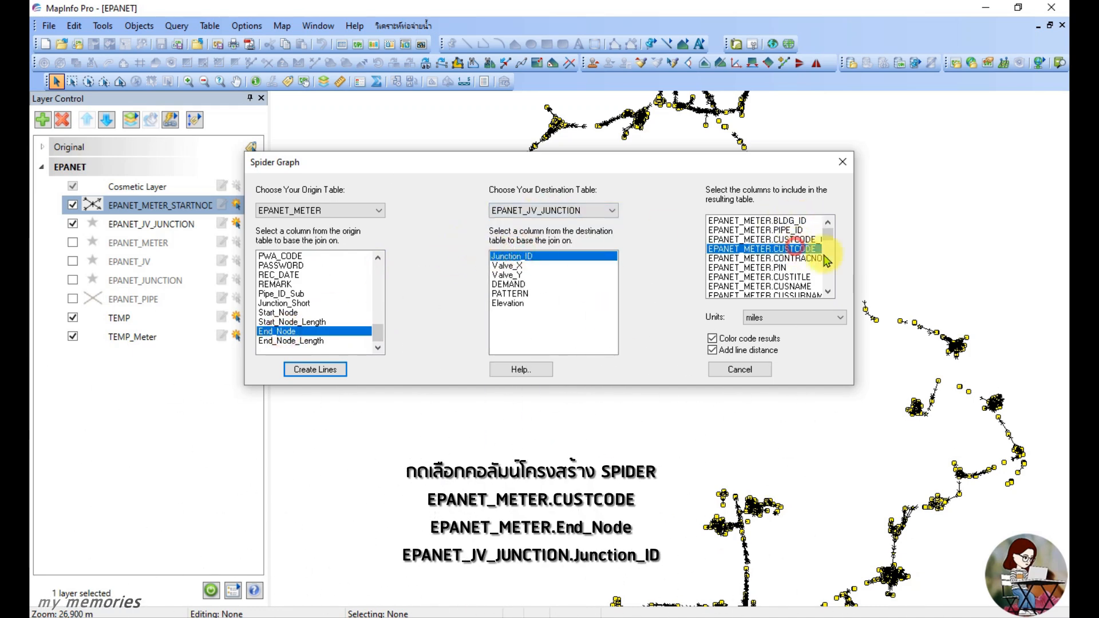
left_click(828, 286)
left_click(830, 291)
left_click(830, 291)
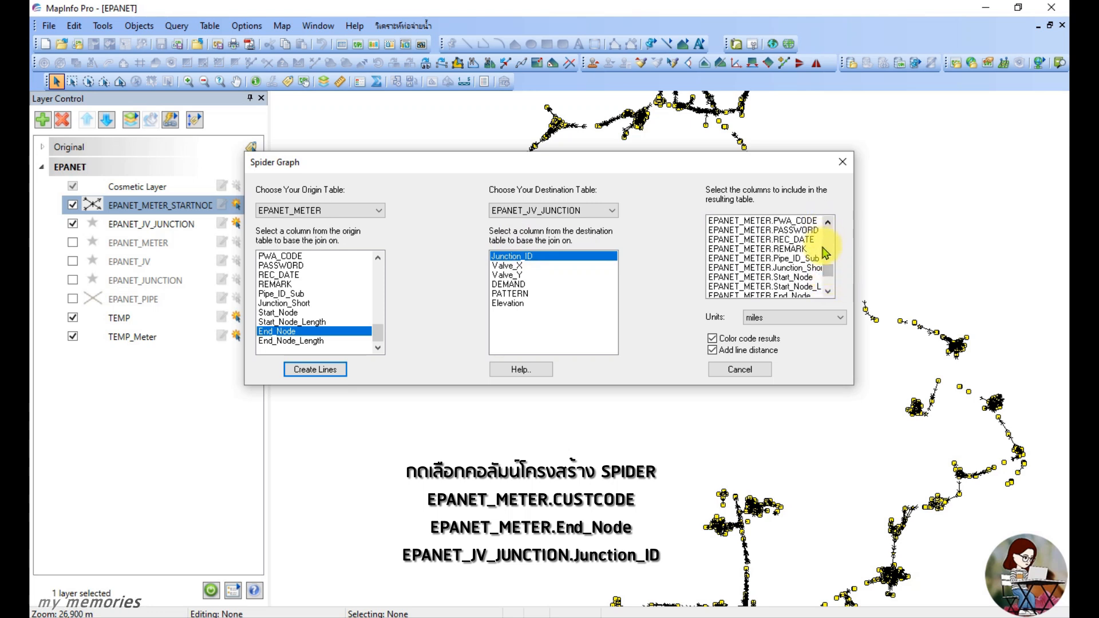
left_click(829, 290)
left_click(829, 290)
left_click(800, 278)
scroll(797, 284, "down", 2)
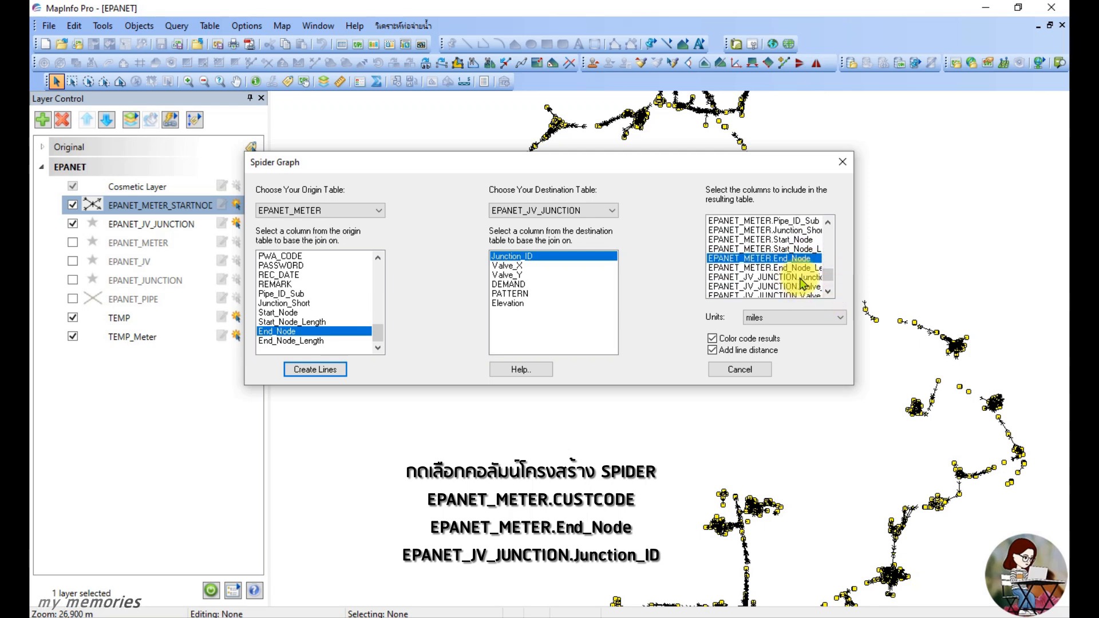
left_click(803, 278)
- Set the distance units to metres and create the spider lines, saving them over the existing EPANET_METER_ENDNODE table
left_click(775, 317)
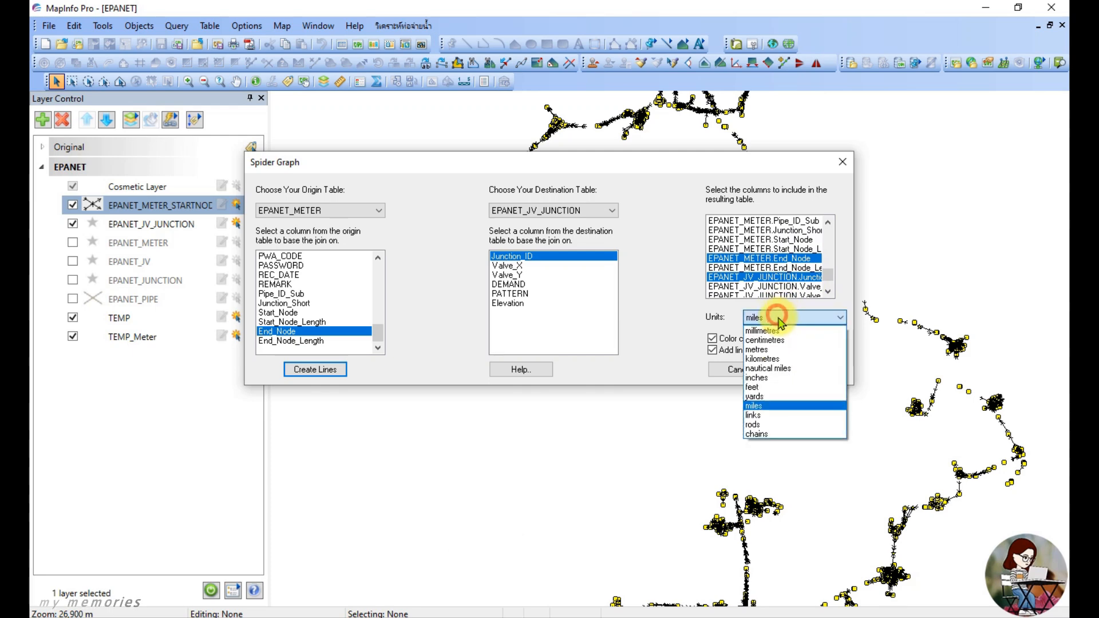
left_click(770, 351)
left_click(313, 372)
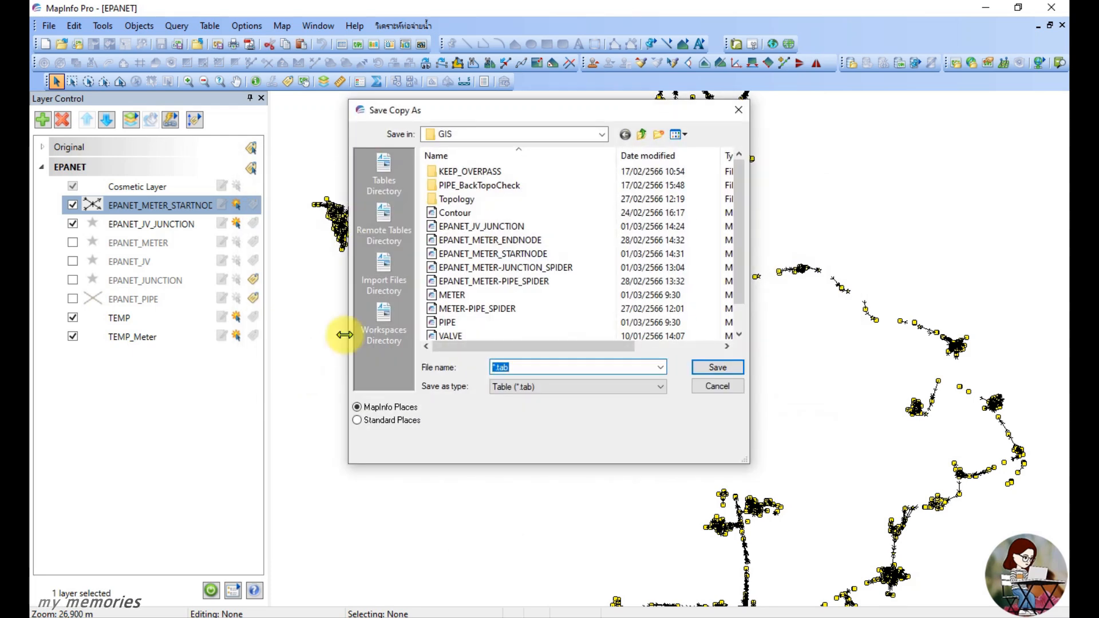
left_click(520, 240)
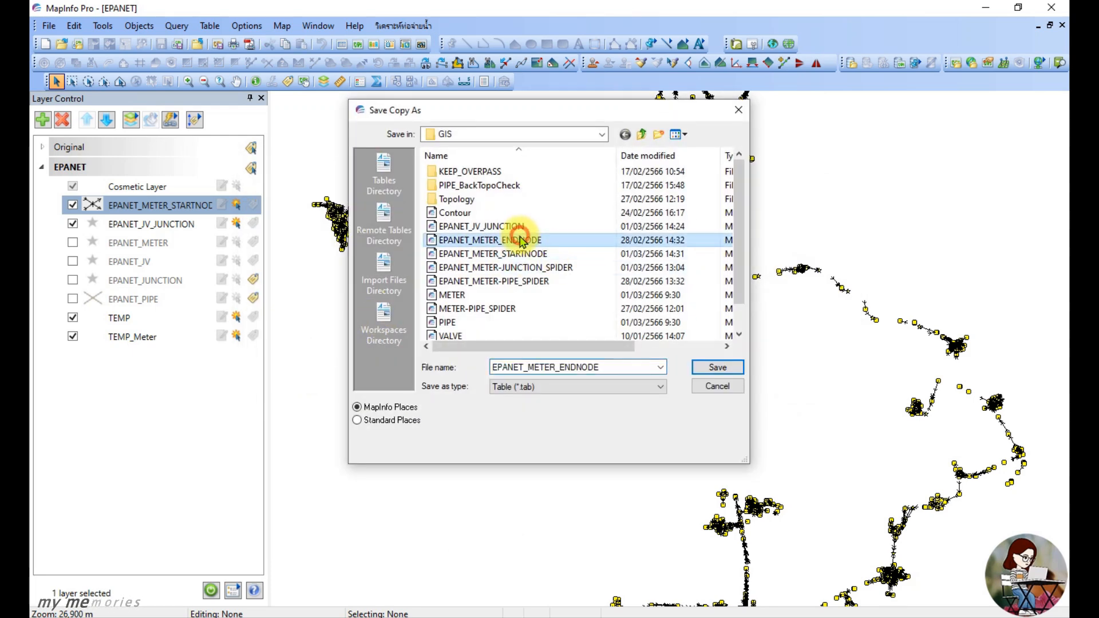
left_click(718, 368)
left_click(520, 325)
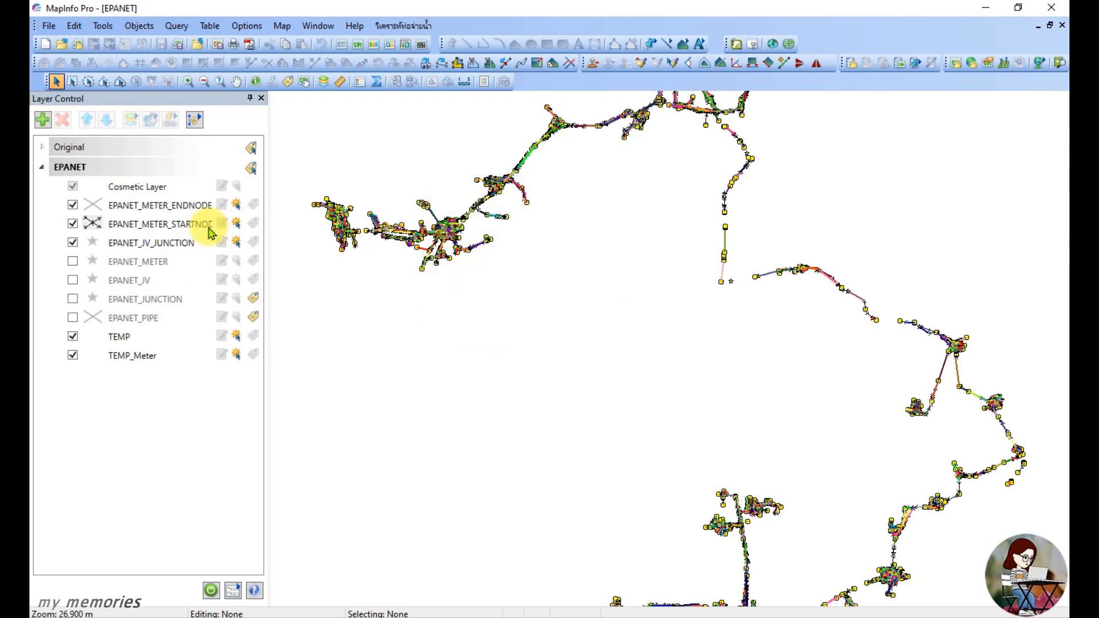
- Override the EPANET_METER_ENDNODE layer's line style with a red arrowed line
left_click(92, 204)
left_click(510, 229)
left_click(589, 437)
left_click(503, 248)
left_click(576, 304)
left_click(634, 227)
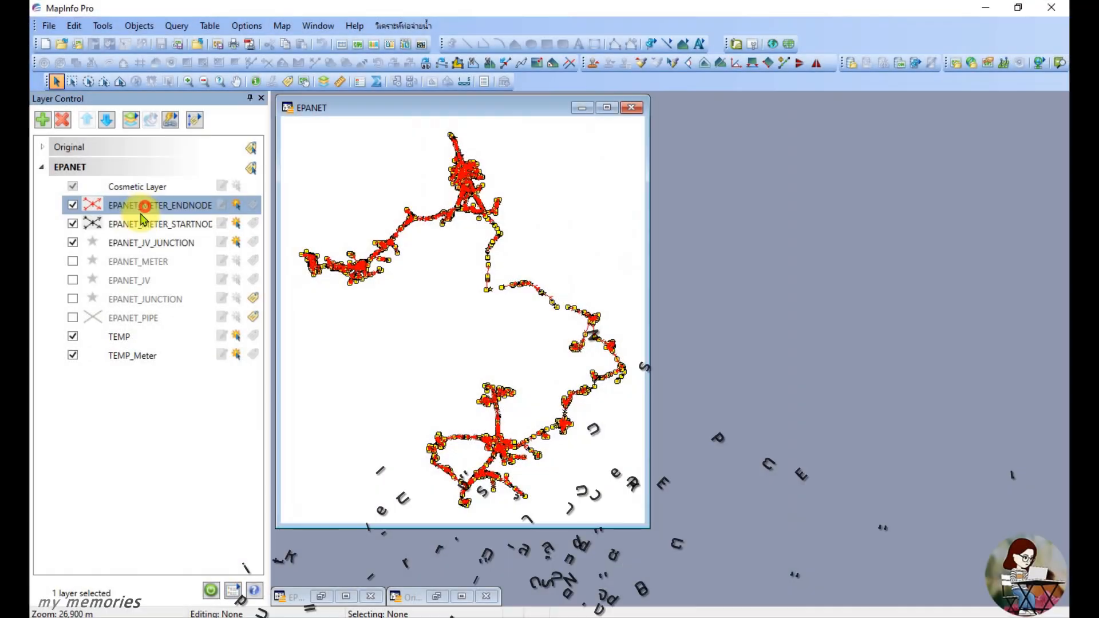
- Browse the EPANET_METER_STARTNODE and EPANET_METER_ENDNODE tables and place their browser windows side by side
left_click(140, 223, "shift")
right_click(141, 224)
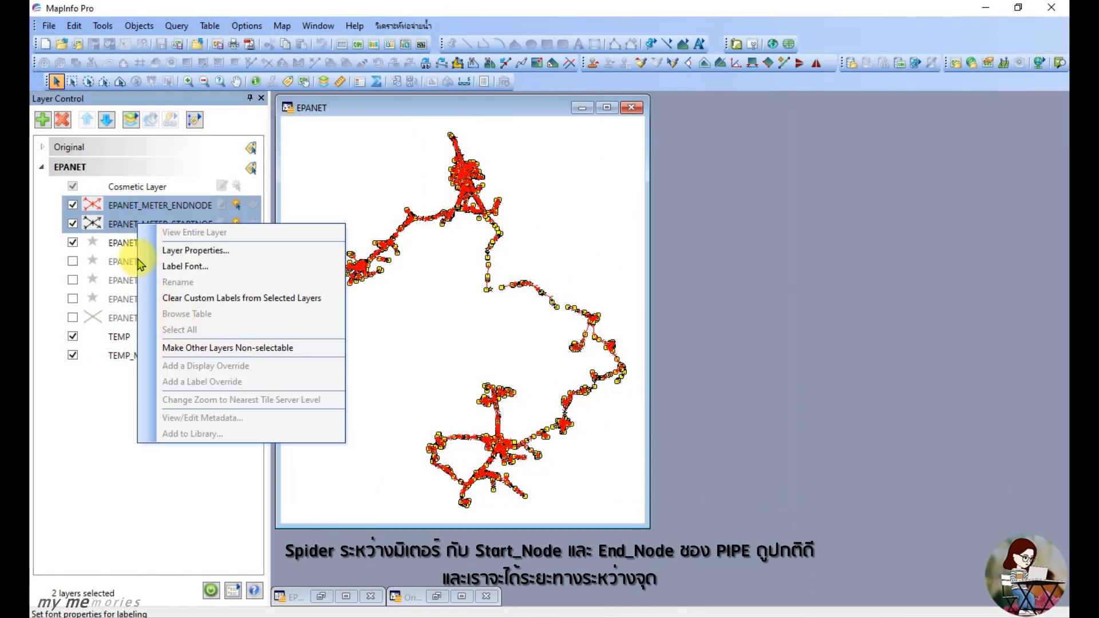
left_click(135, 209)
left_click(135, 205)
left_click(342, 44)
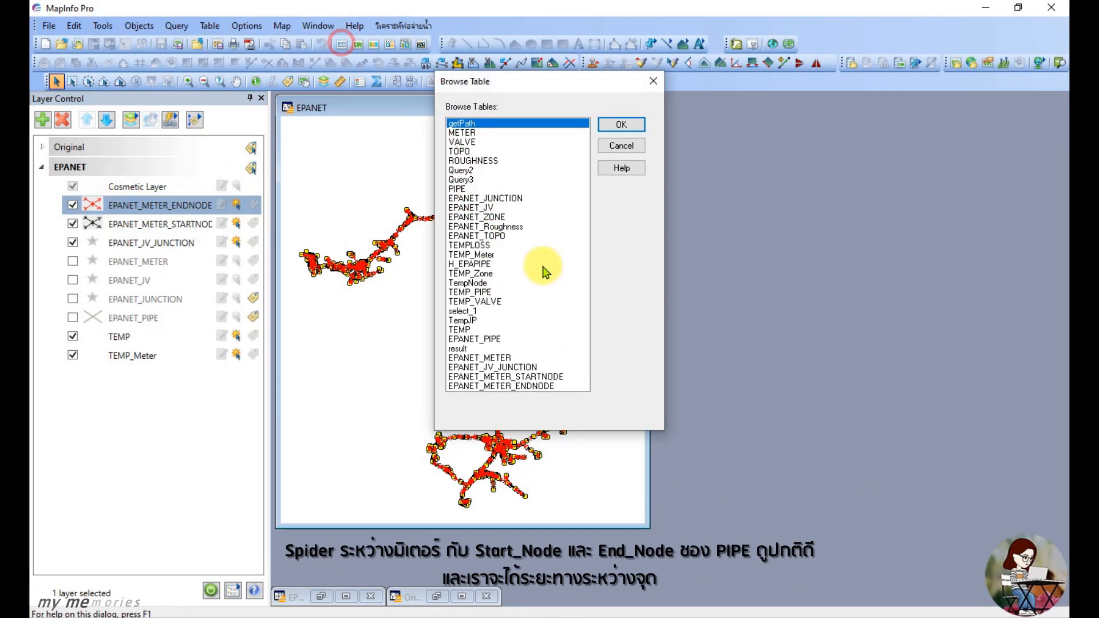
left_click(538, 386)
left_click(621, 124)
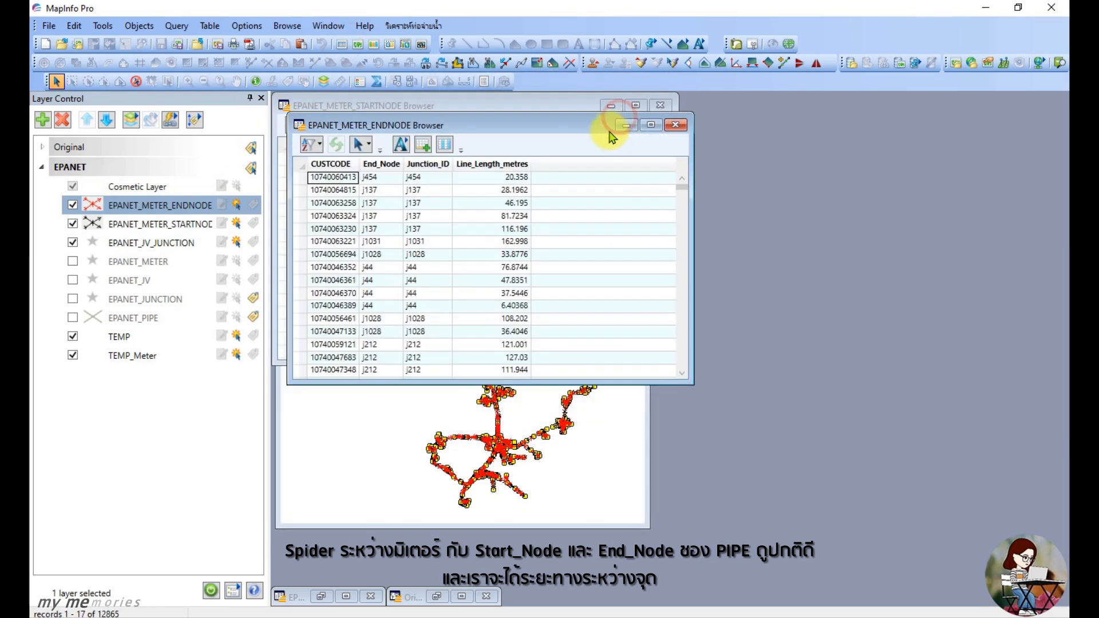
left_click_drag(504, 126, 872, 111)
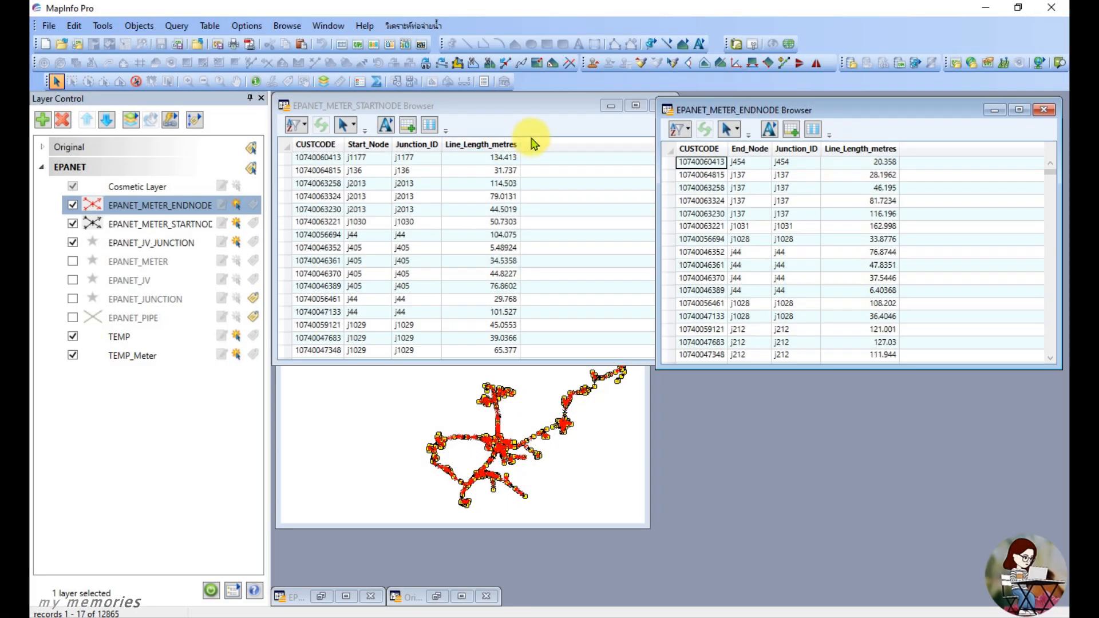
- Browse the EPANET_METER layer's table to examine its node length columns
left_click(147, 263)
right_click(147, 263)
left_click(153, 343)
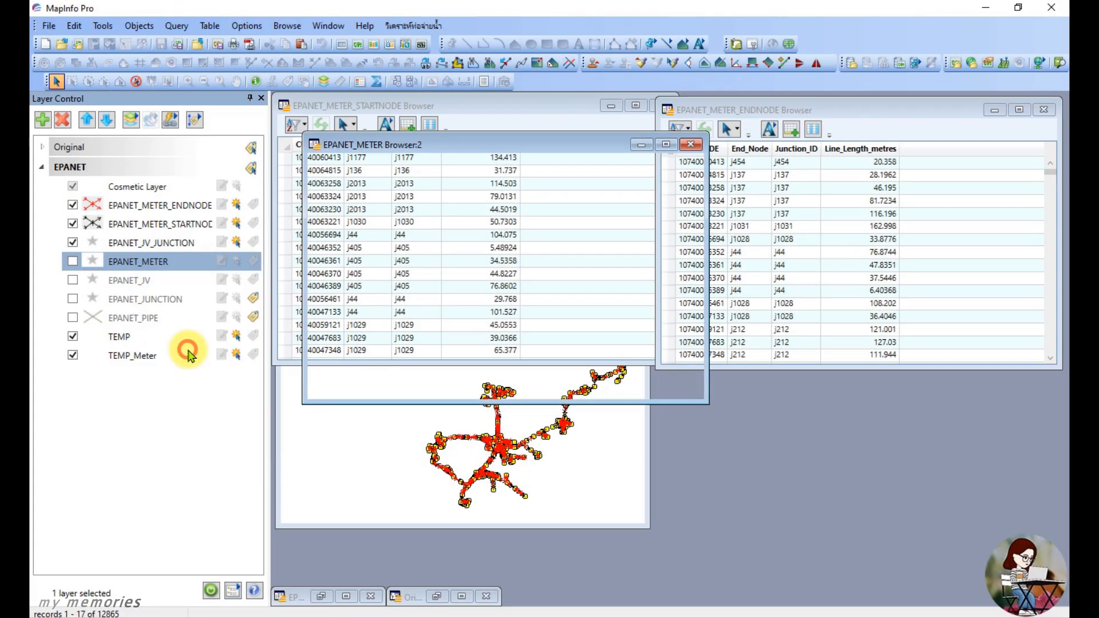
- Update EPANET_METER's Start_Node_Length with Line_Length_metres from EPANET_METER_STARTNODE, joined on CUSTCODE, without browsing the results
left_click(210, 26)
left_click(236, 41)
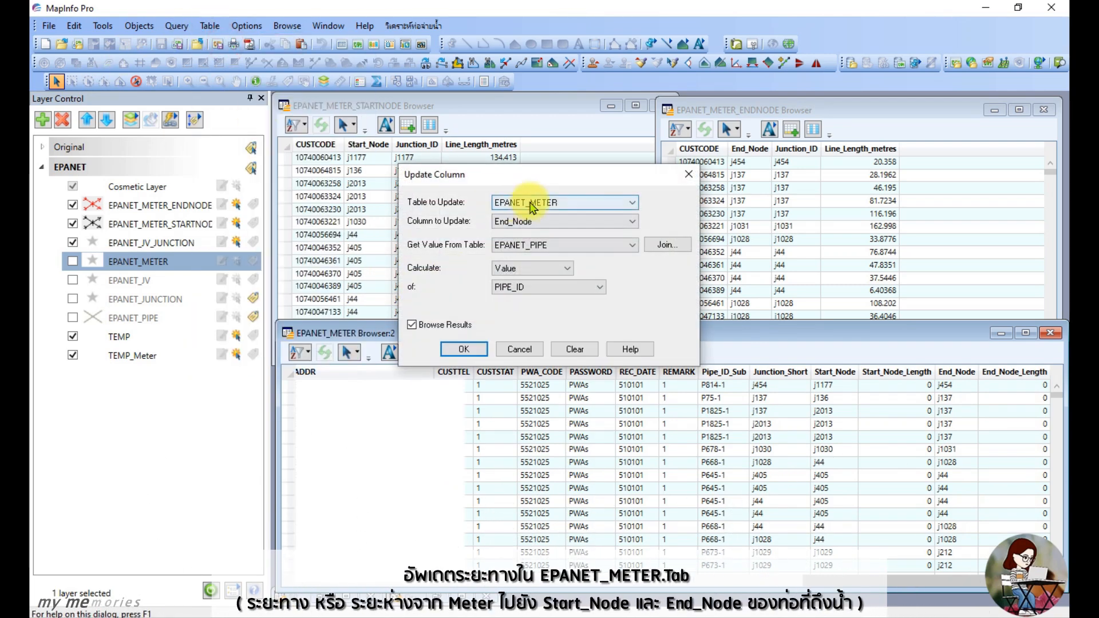
left_click(565, 223)
left_click(535, 479)
left_click(584, 247)
left_click(596, 511)
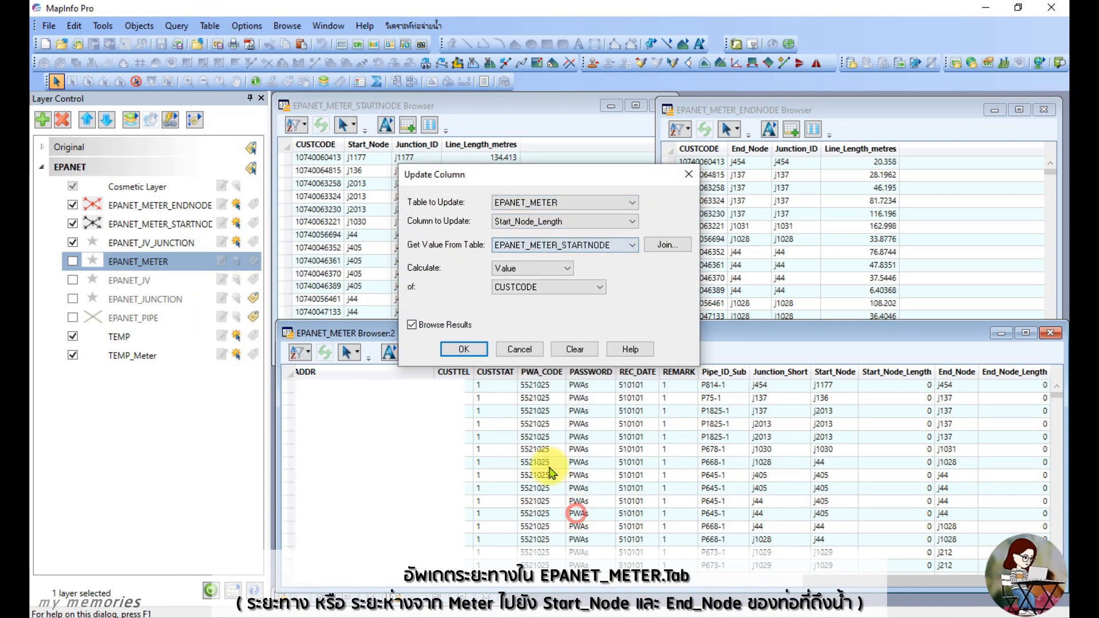
left_click(667, 245)
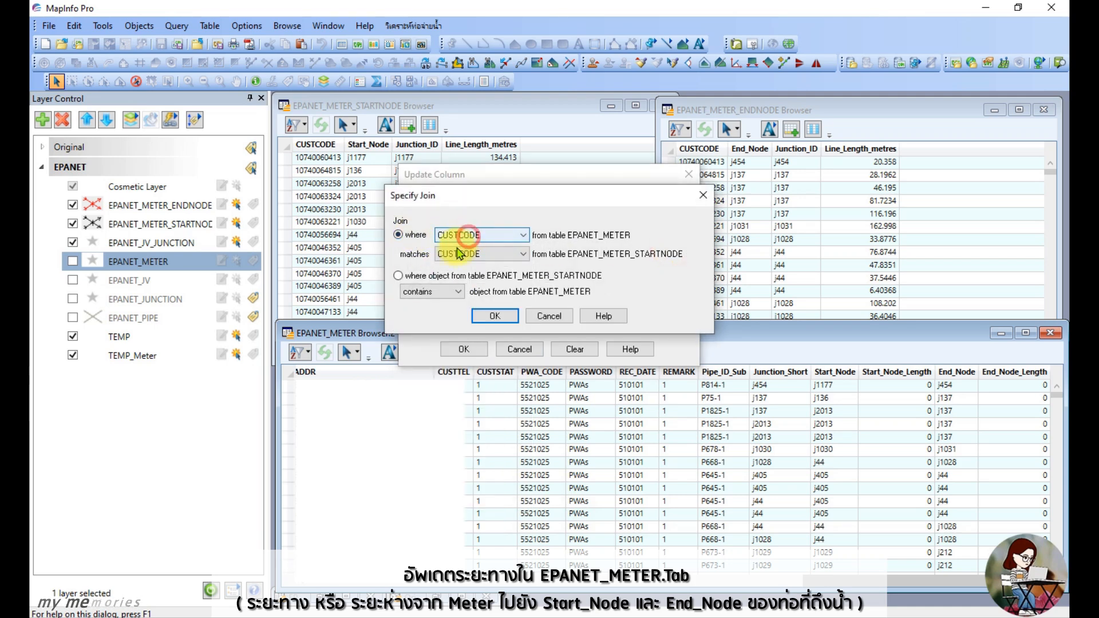
left_click(494, 316)
left_click(532, 287)
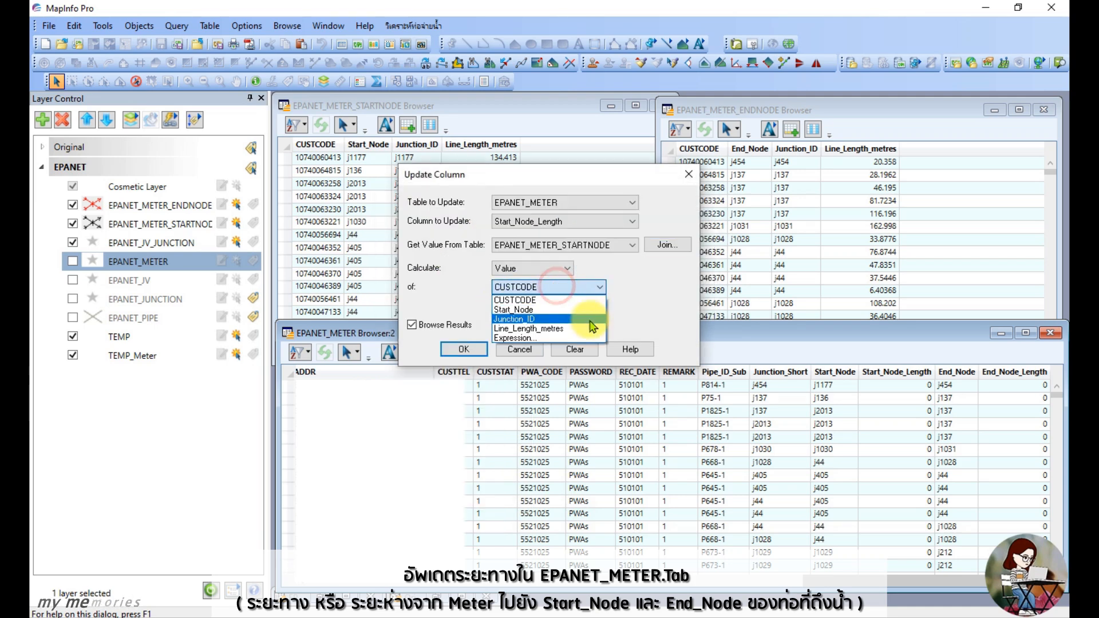
left_click(535, 327)
left_click(413, 324)
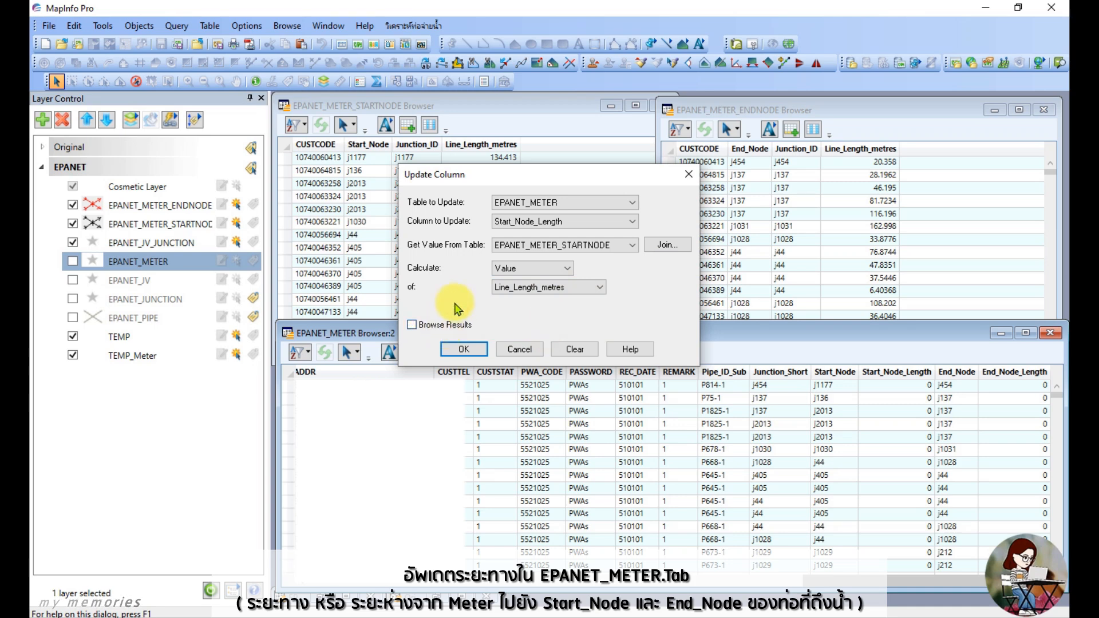
left_click(462, 349)
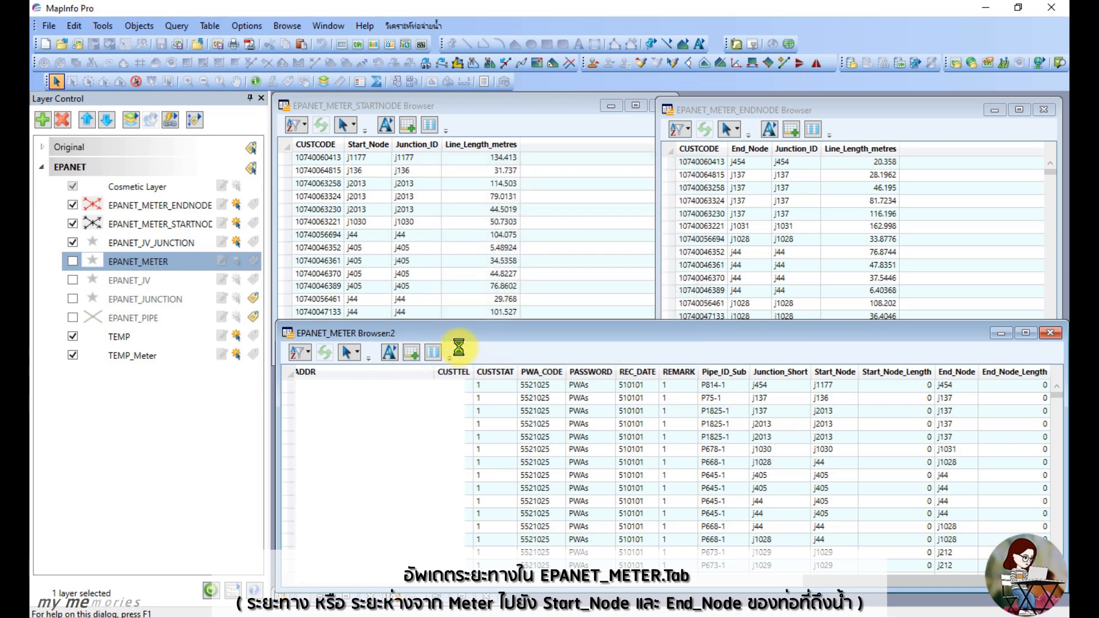
- Update EPANET_METER's End_Node_Length with Line_Length_metres from EPANET_METER_ENDNODE, joined on CUSTCODE, without browsing the results
left_click(210, 26)
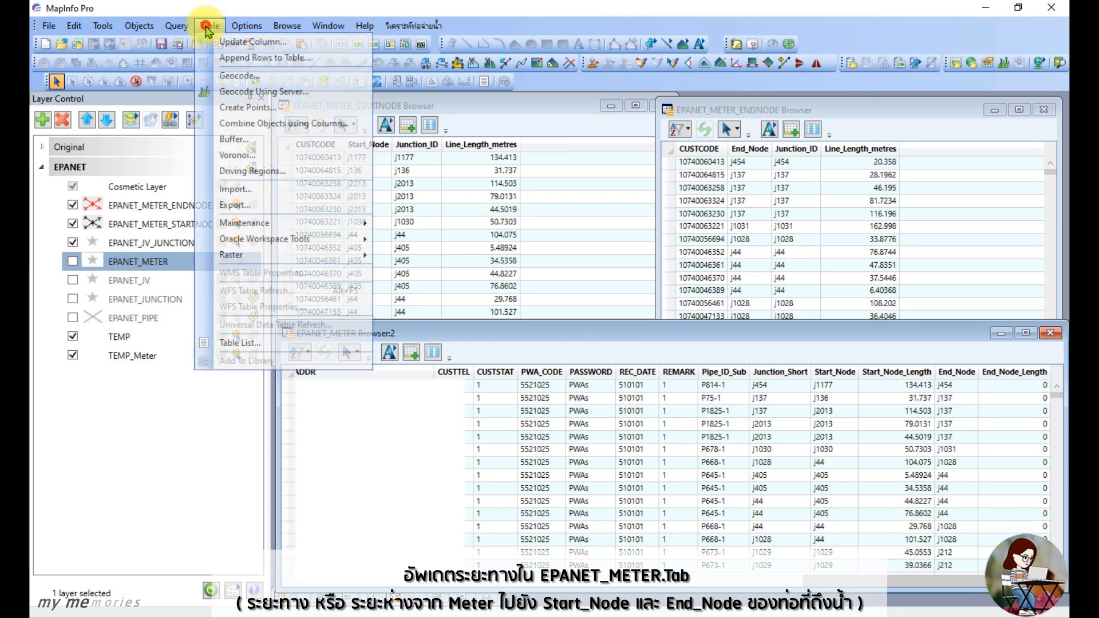
left_click(226, 44)
left_click(569, 222)
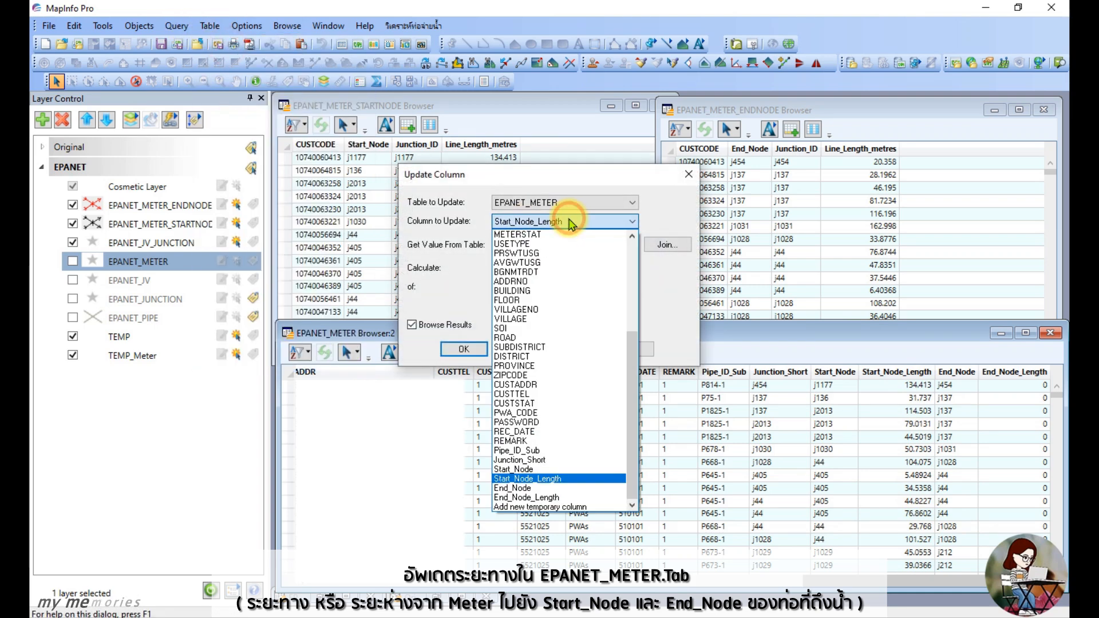
left_click(515, 507)
left_click(596, 250)
left_click(577, 507)
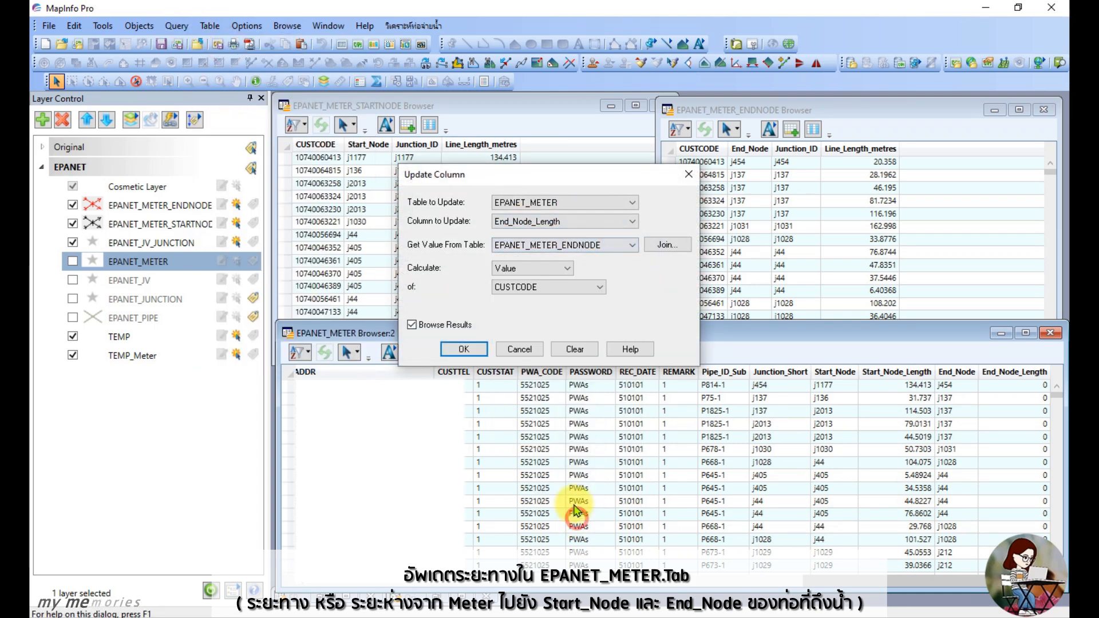
left_click(667, 245)
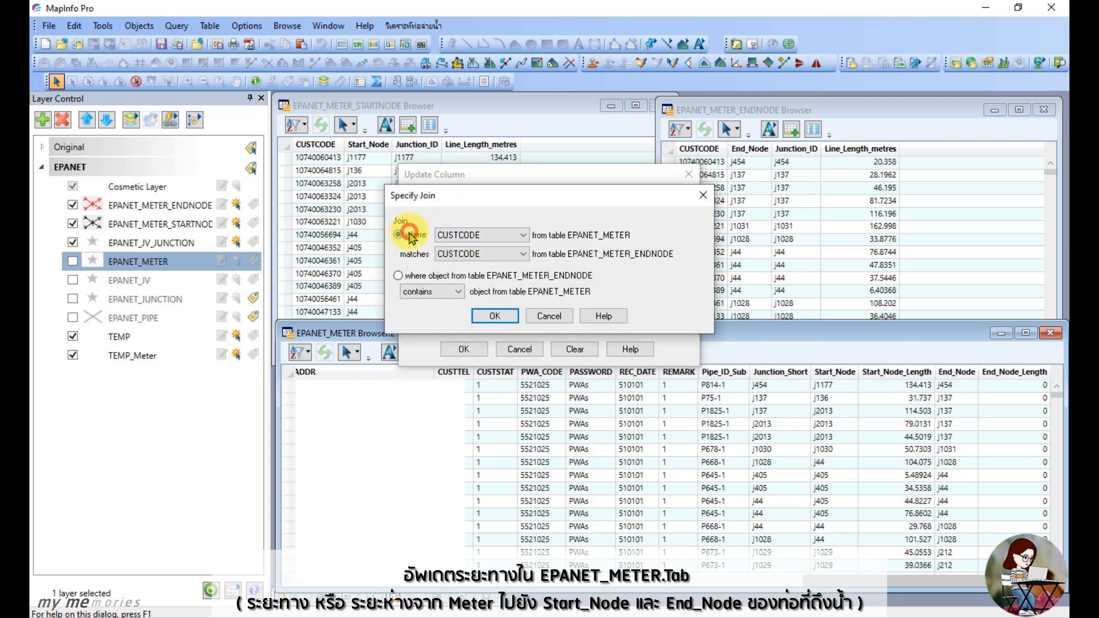
left_click(477, 235)
left_click(476, 235)
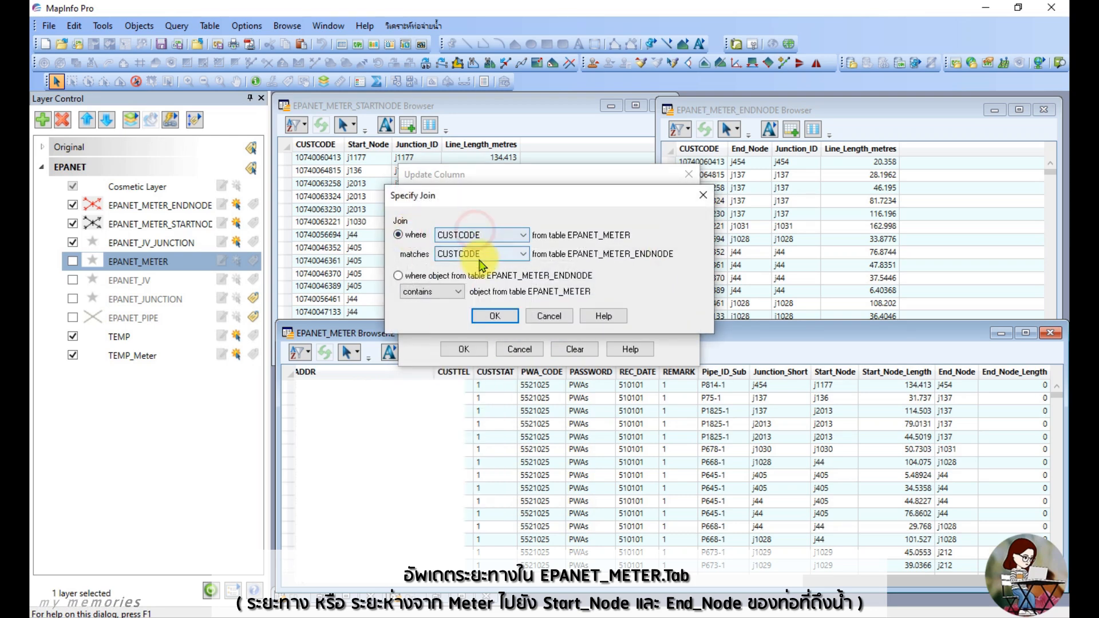
left_click(492, 316)
left_click(548, 287)
left_click(530, 330)
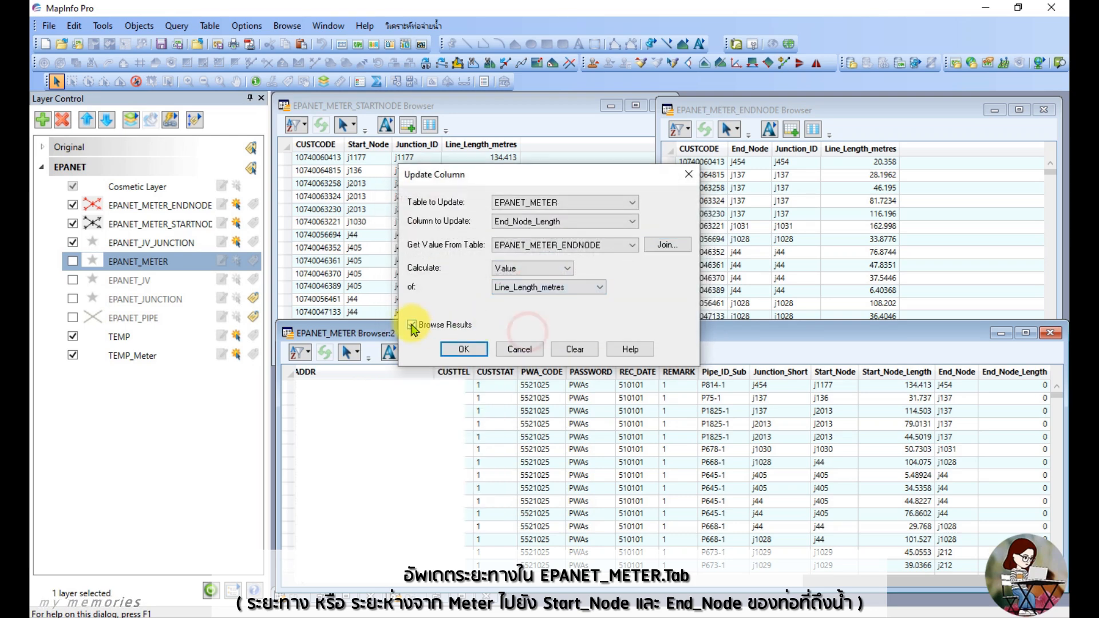
left_click(448, 350)
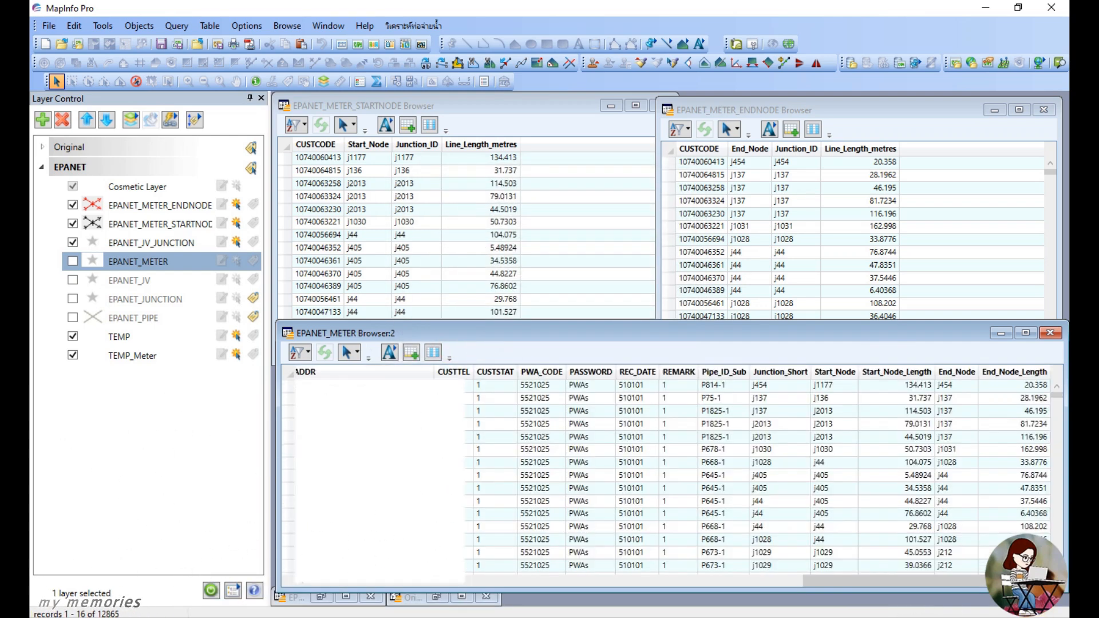
- Save the changes made to the EPANET_METER table
left_click(161, 44)
left_click(624, 245)
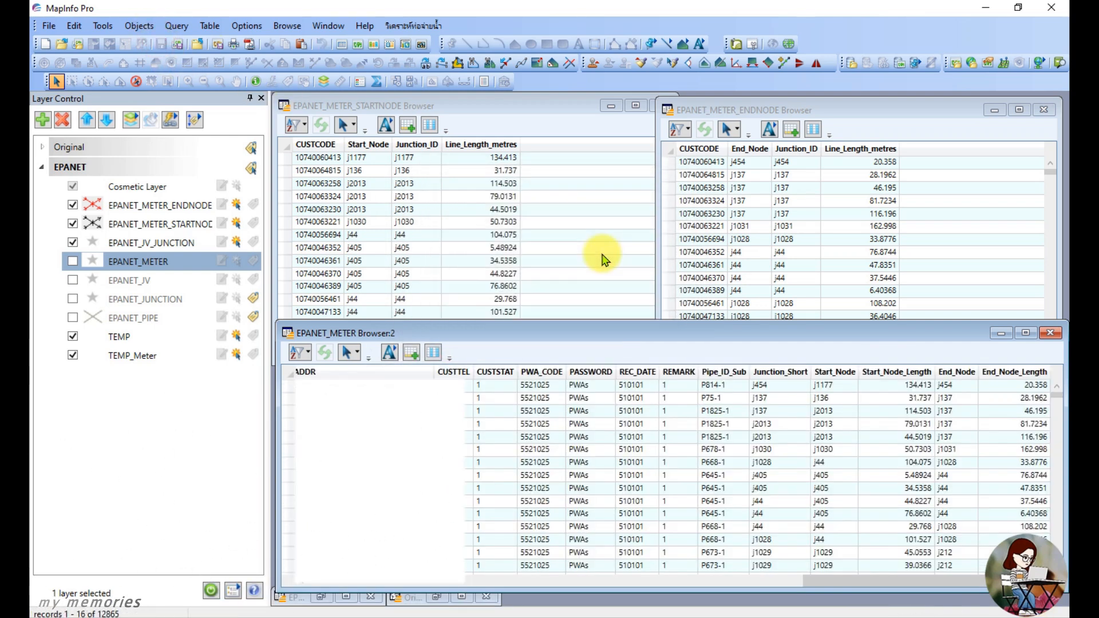
left_click(625, 332)
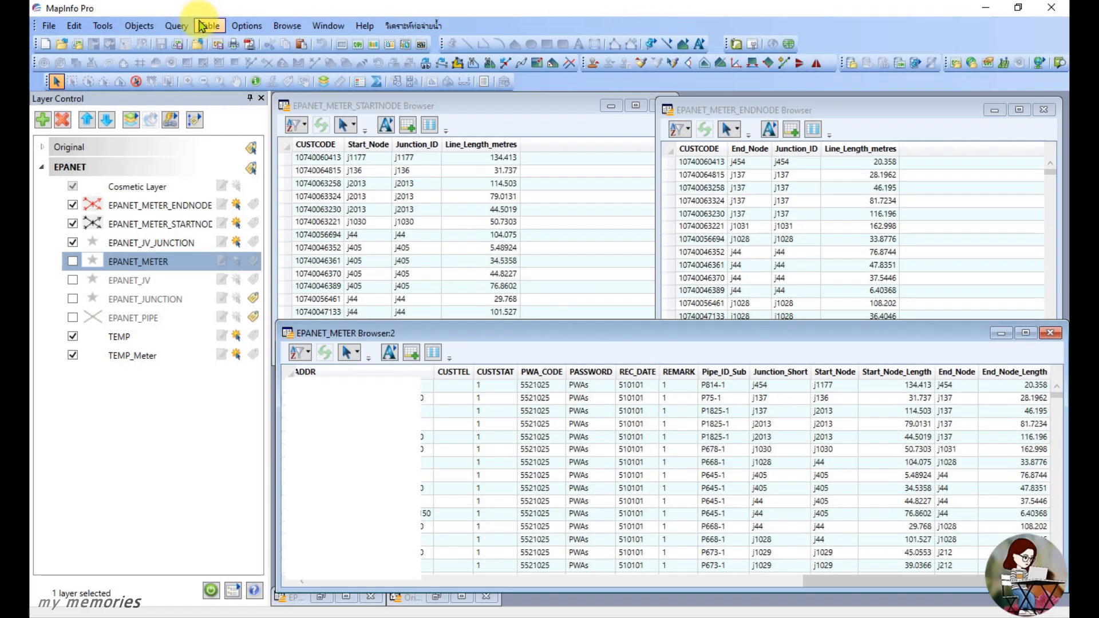
- Export the EPANET_METER table to the GIS folder as a dBASE DBF file named EPANET_METER
left_click(209, 26)
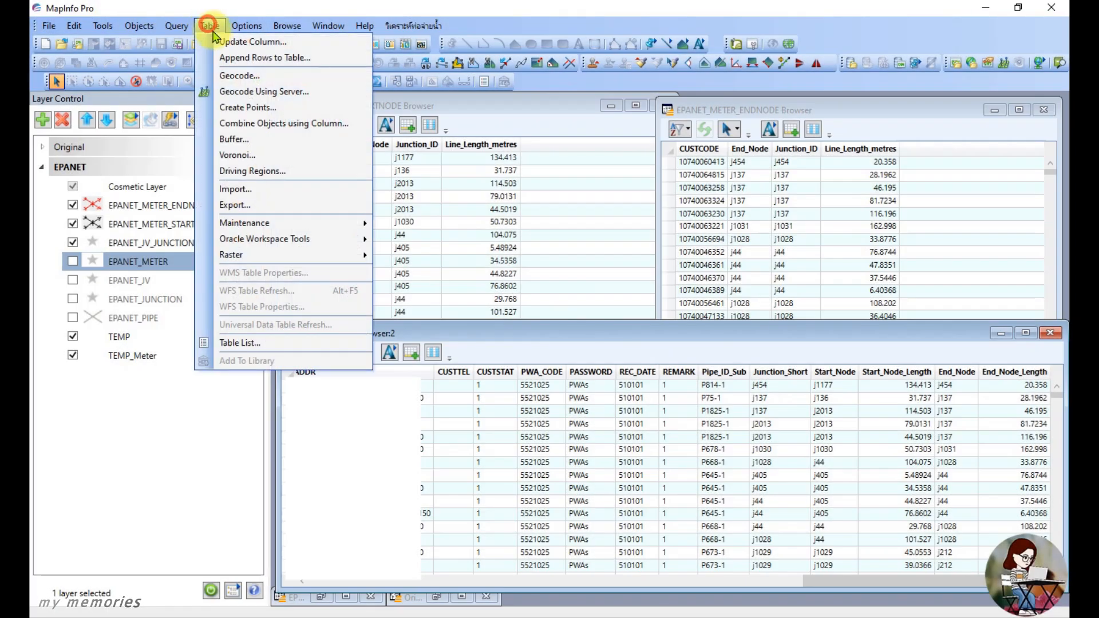
left_click(267, 214)
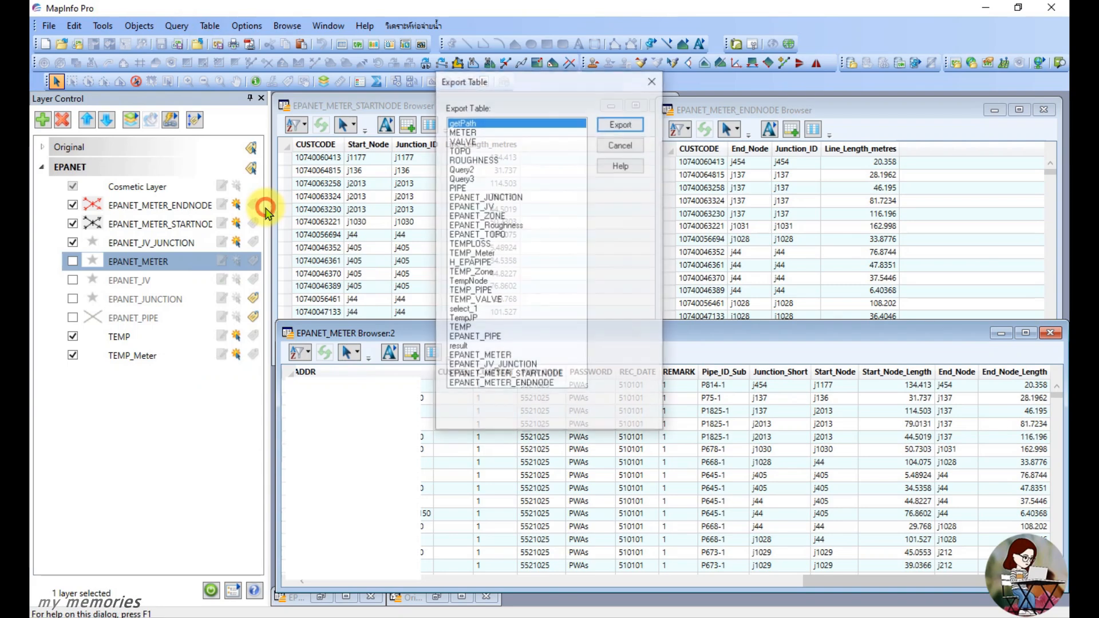
left_click(503, 357)
left_click(632, 123)
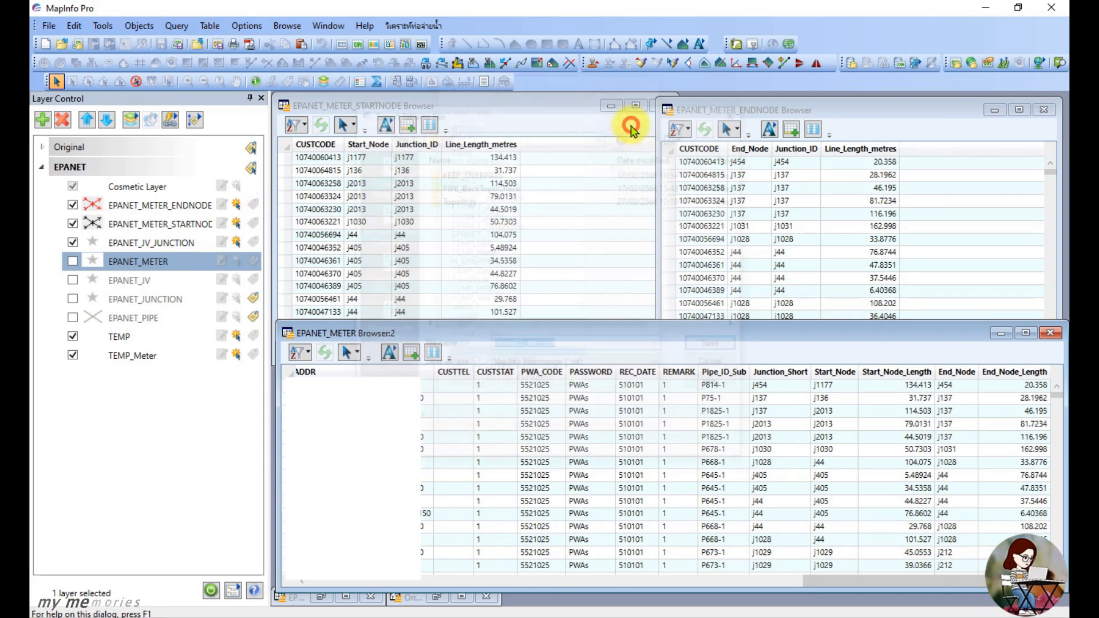
left_click(574, 366)
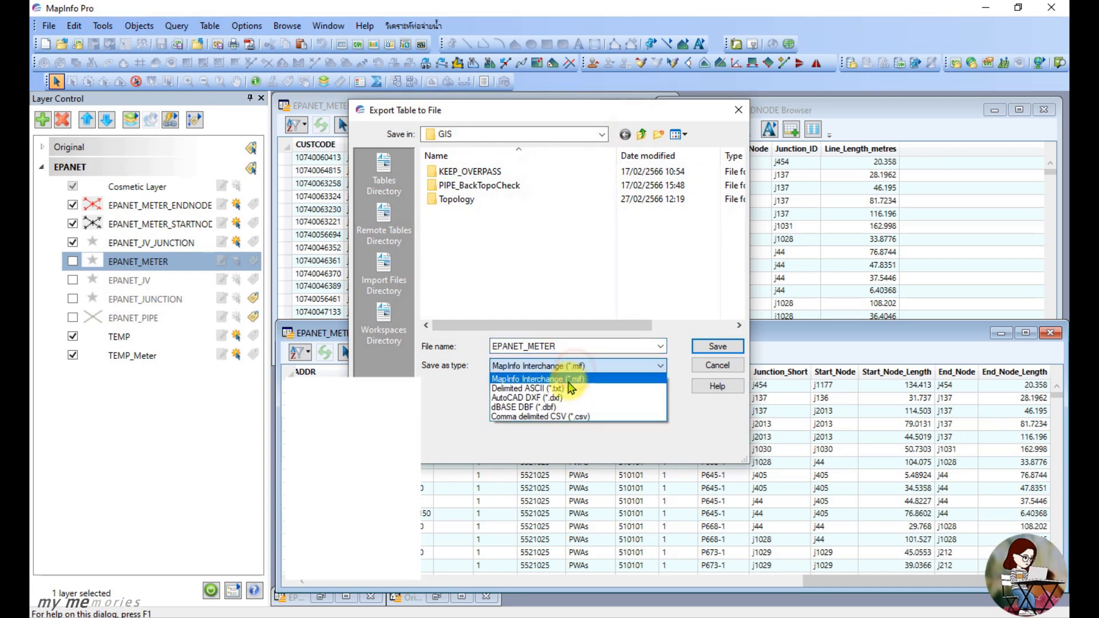
left_click(544, 407)
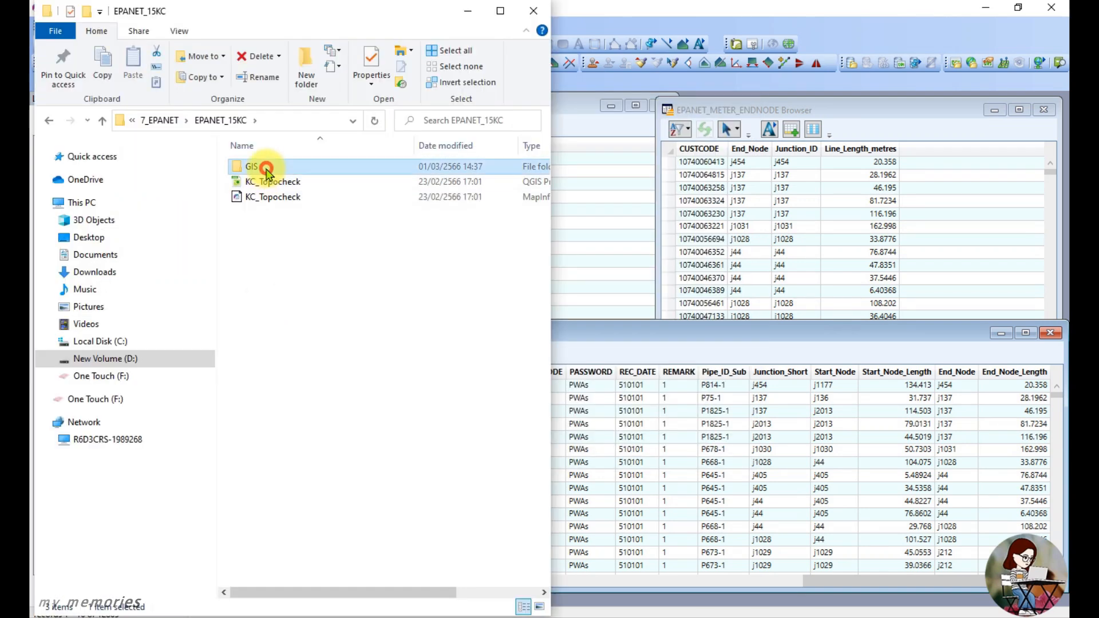
- Switch to File Explorer and open the exported EPANET_METER DBF file from the GIS folder in Excel
double_click(267, 167)
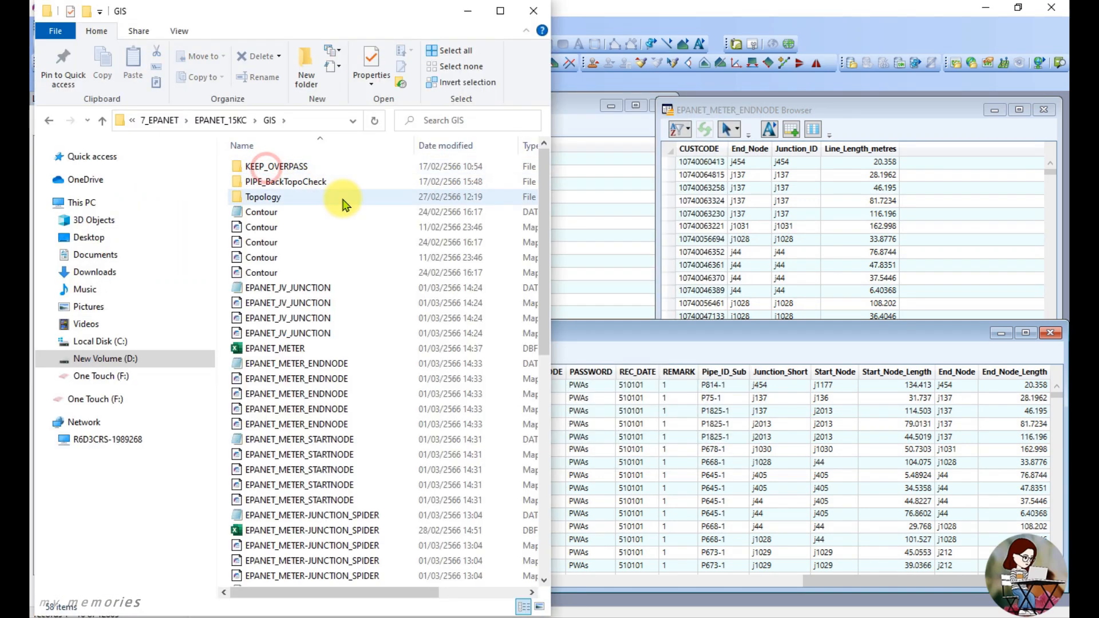
left_click(277, 350)
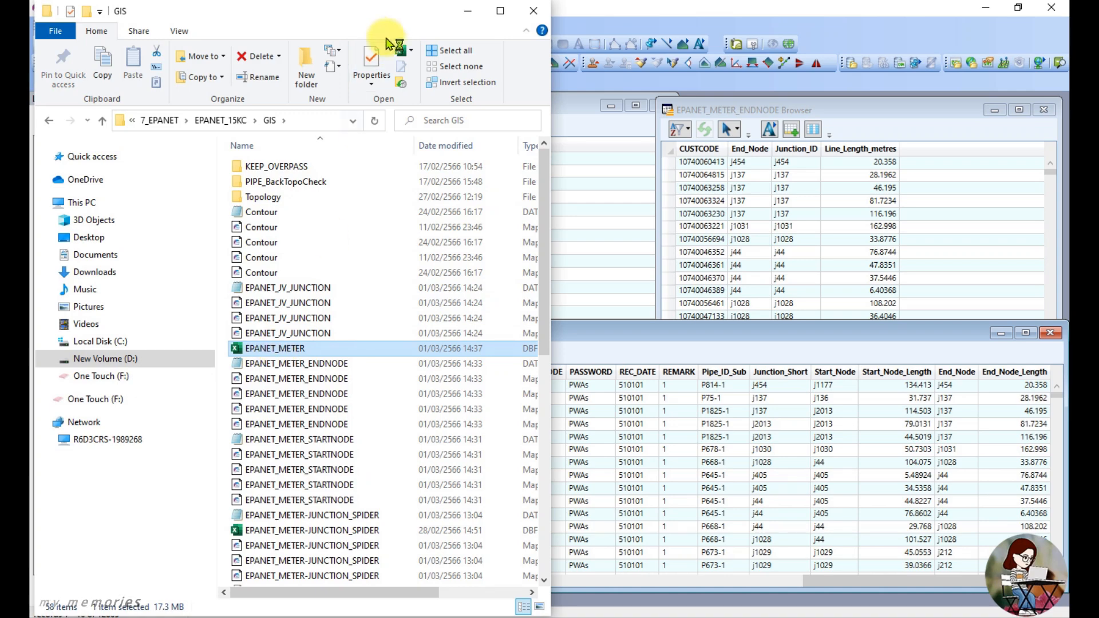
left_click(466, 11)
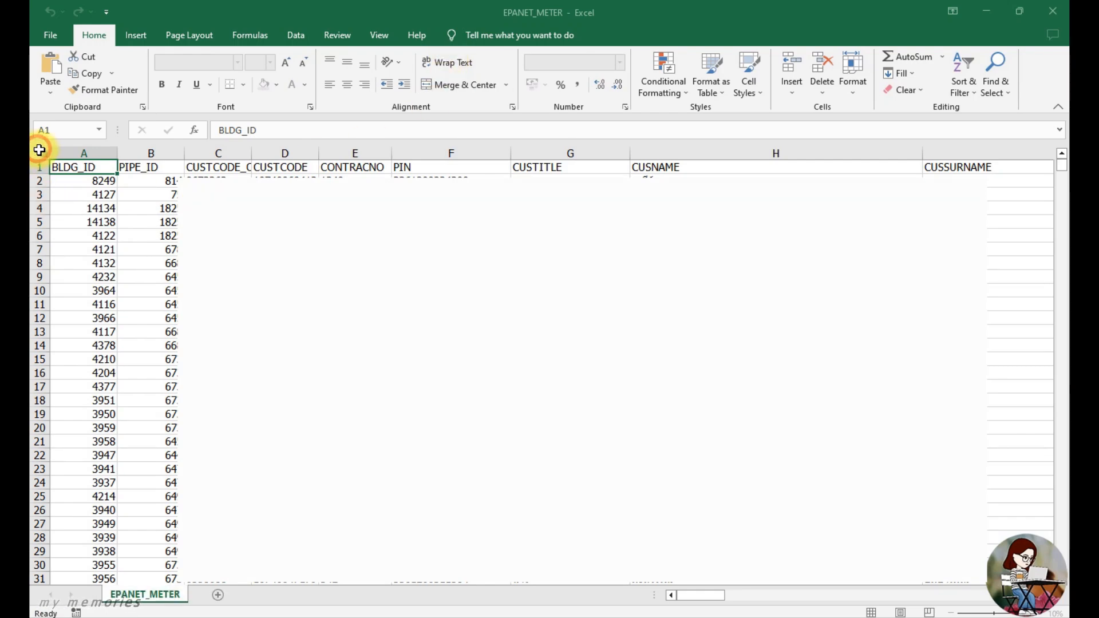
- Delete the unneeded BLDG_ID, PIPE_ID and CUSTCODE_O columns from the EPANET_METER sheet
left_click(41, 151)
scroll(229, 343, "right", 10)
left_click(367, 153)
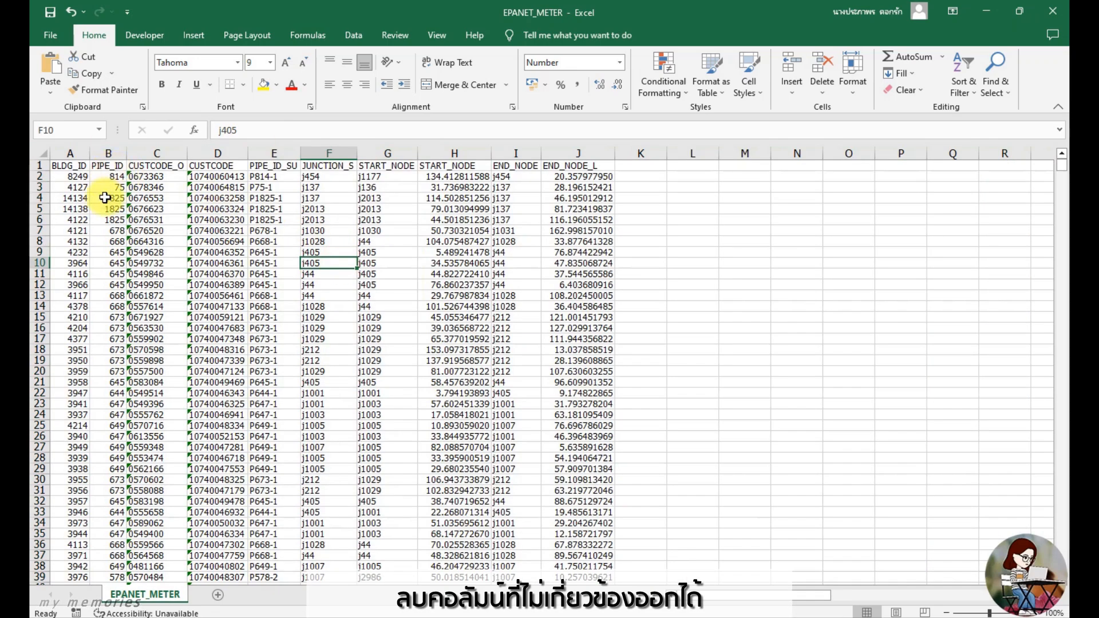
left_click_drag(109, 197, 32, 166)
left_click(108, 150)
left_click_drag(152, 152, 69, 152)
right_click(106, 203)
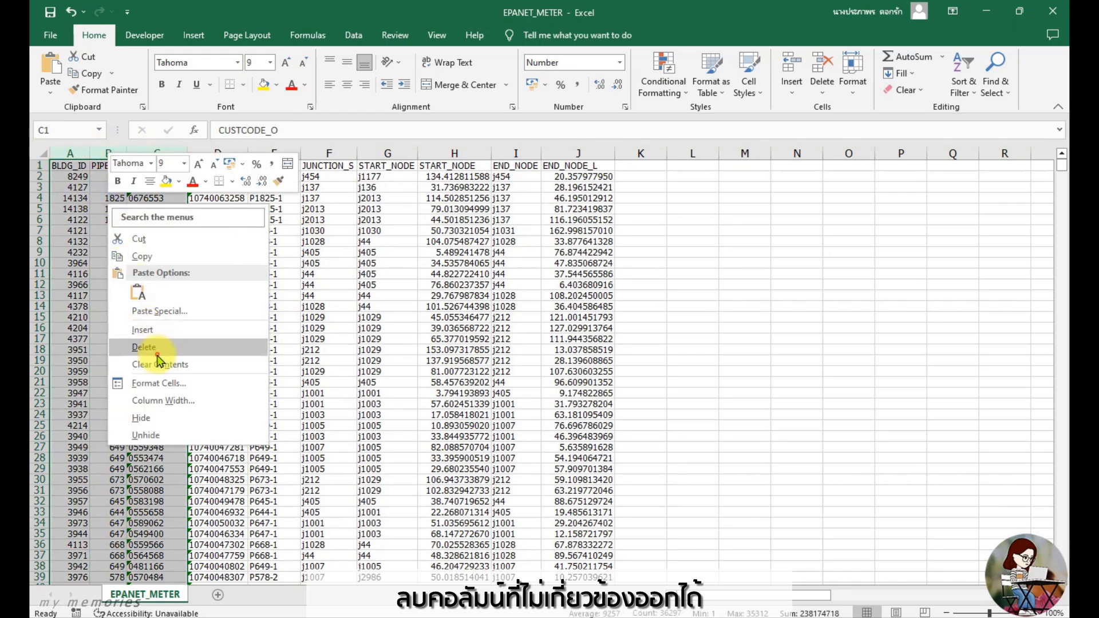
left_click(144, 347)
left_click(439, 285)
- Rename the headers in B1 and C1 to PIPE_ID_SUB and JUNCTION_SHORT, and widen columns C to G
left_click(138, 167)
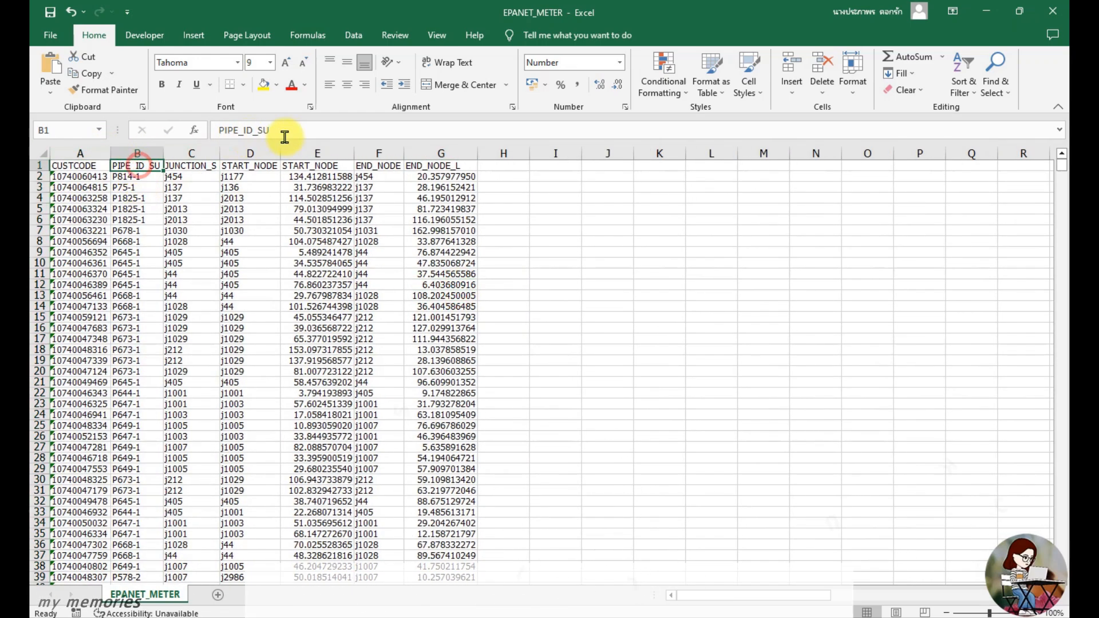
left_click(303, 131)
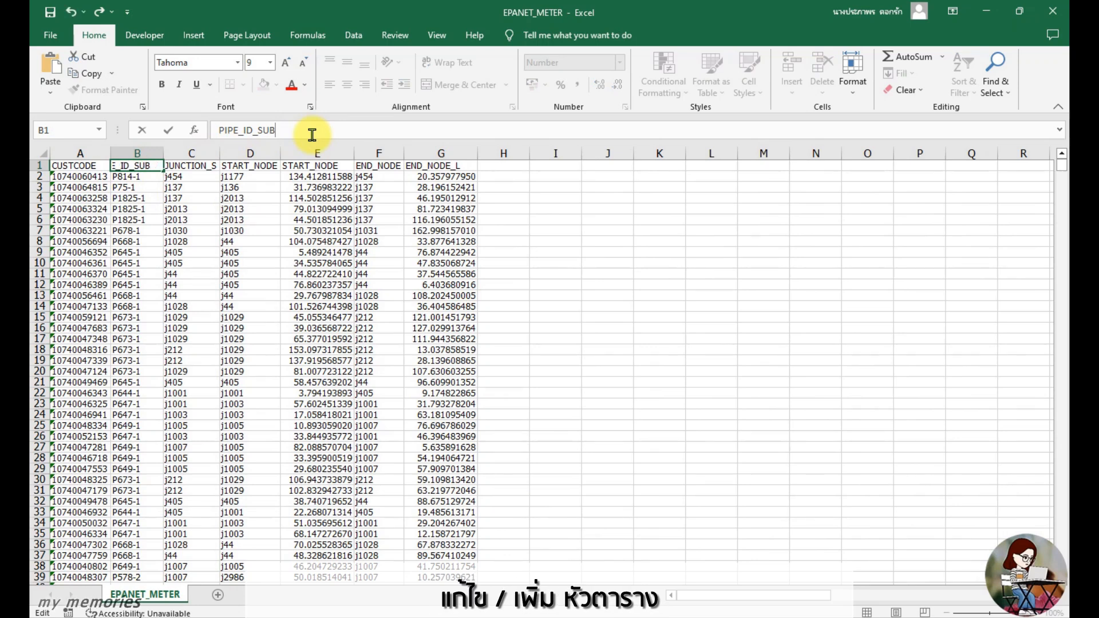
left_click(202, 170)
left_click_drag(220, 151, 343, 151)
left_click_drag(417, 151, 506, 152)
left_click_drag(580, 152, 605, 153)
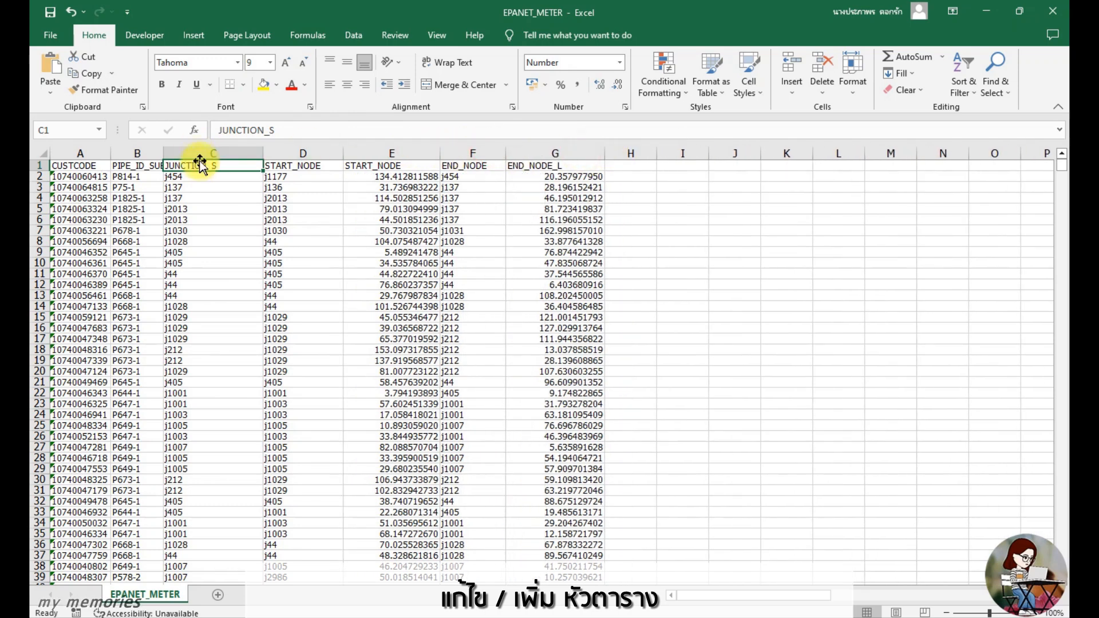
left_click(301, 131)
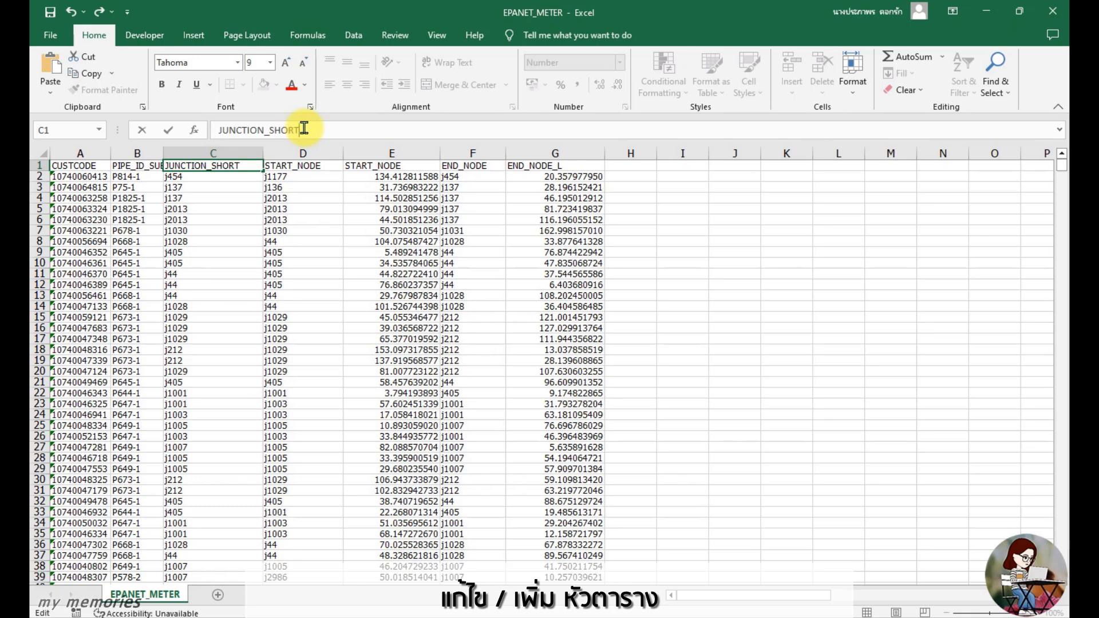
key("Return")
- Rename the headers in E1 and G1 to START_NODE_LENGTH and END_NODE_LENGTH
left_click(400, 166)
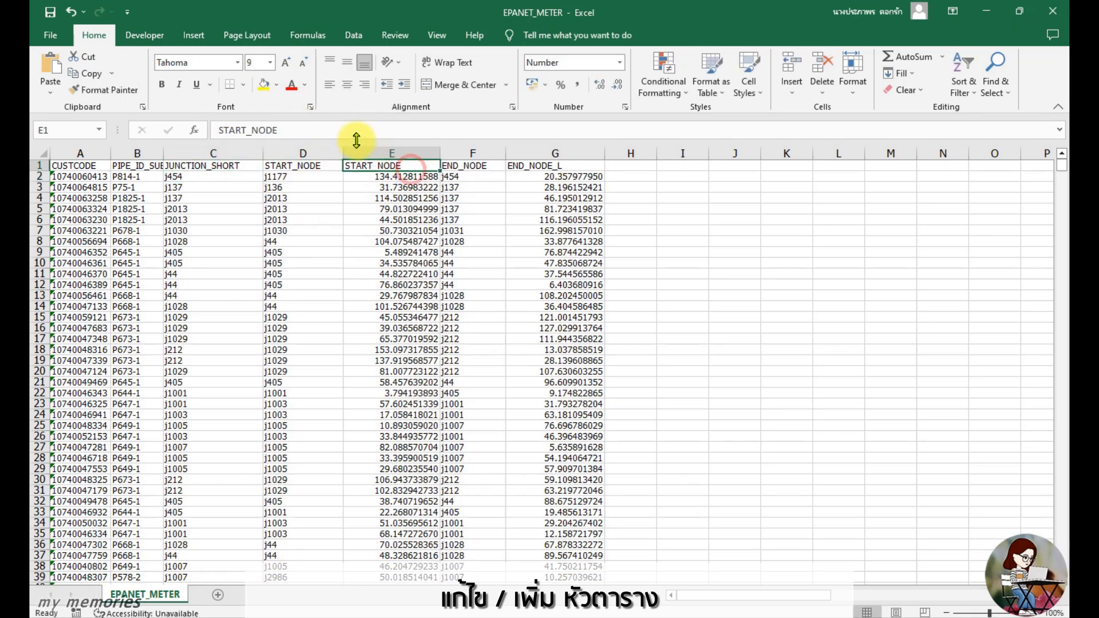
left_click(361, 135)
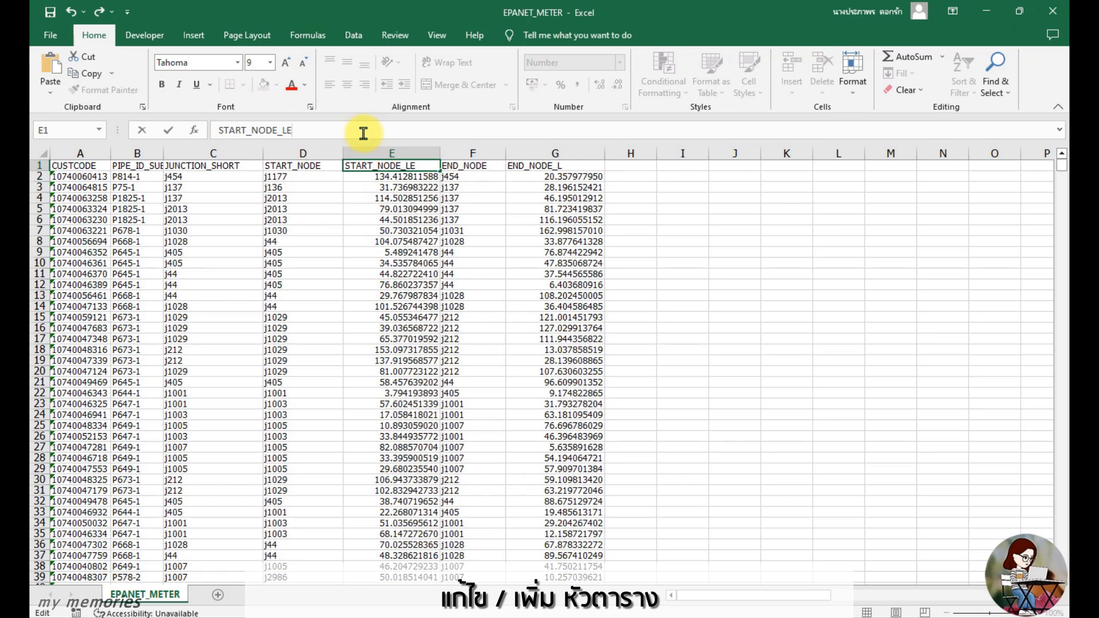
type("_LENGTH")
key("Return")
left_click(536, 166)
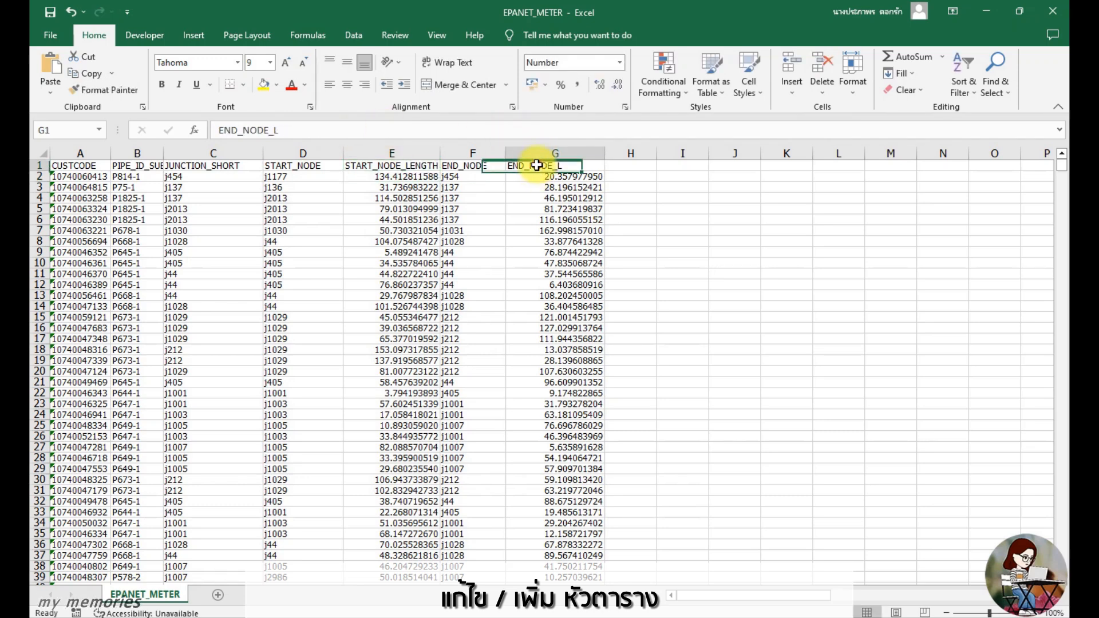
left_click(408, 132)
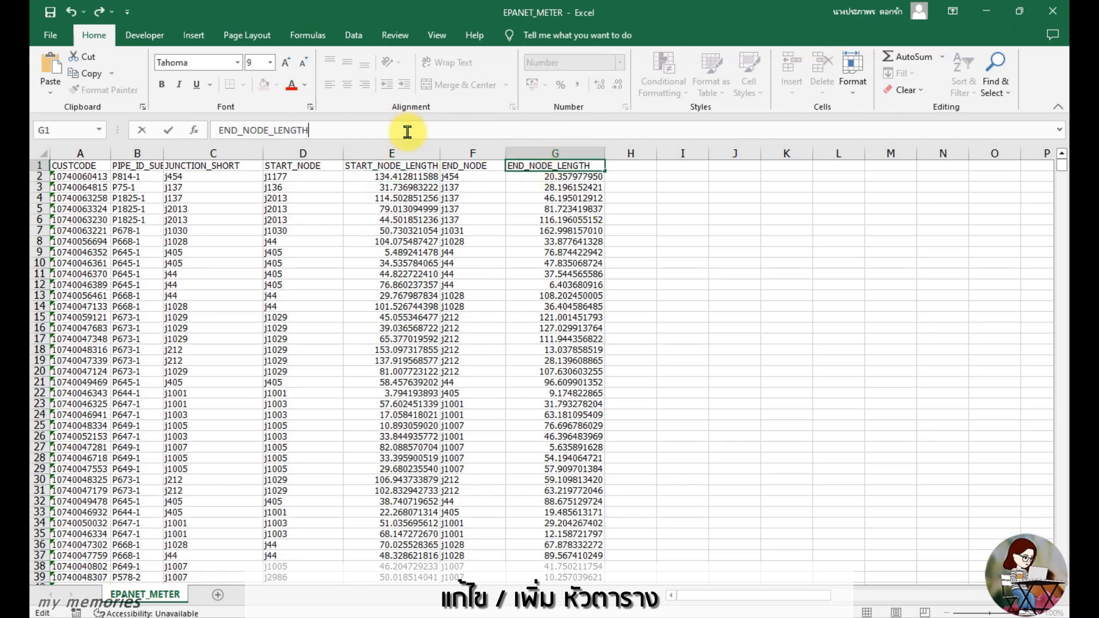
type("ENGTH")
key("Return")
- Make the header row from A1 to G1 bold
left_click_drag(59, 166, 525, 165)
left_click(166, 85)
left_click(191, 252)
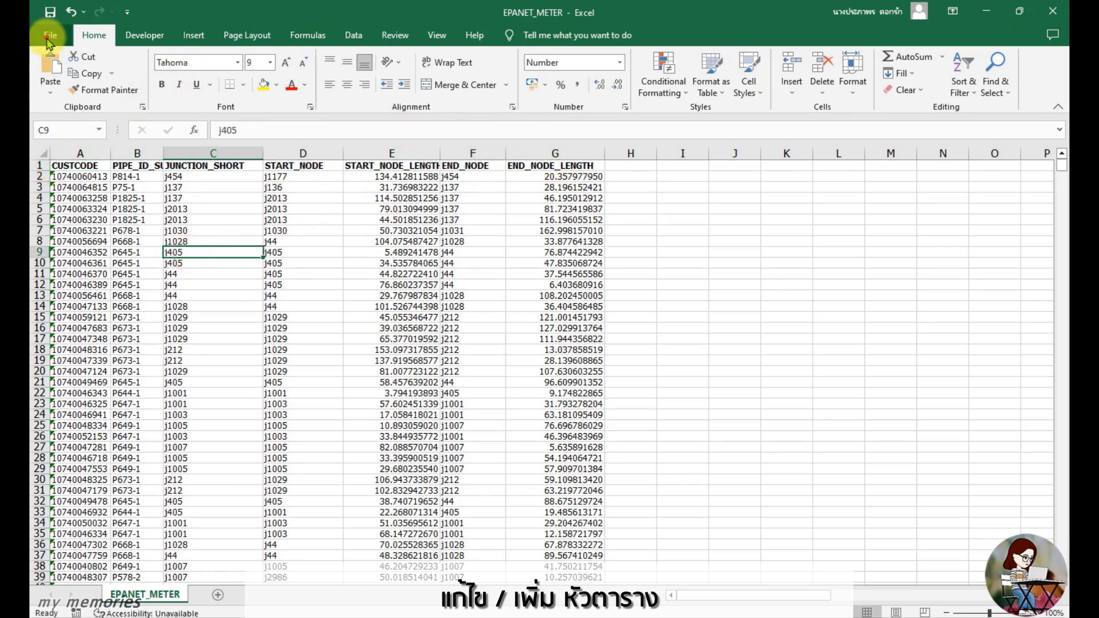
- Save the sheet in the GIS folder as an Excel Workbook named EPANET_METER
left_click(50, 35)
left_click(79, 235)
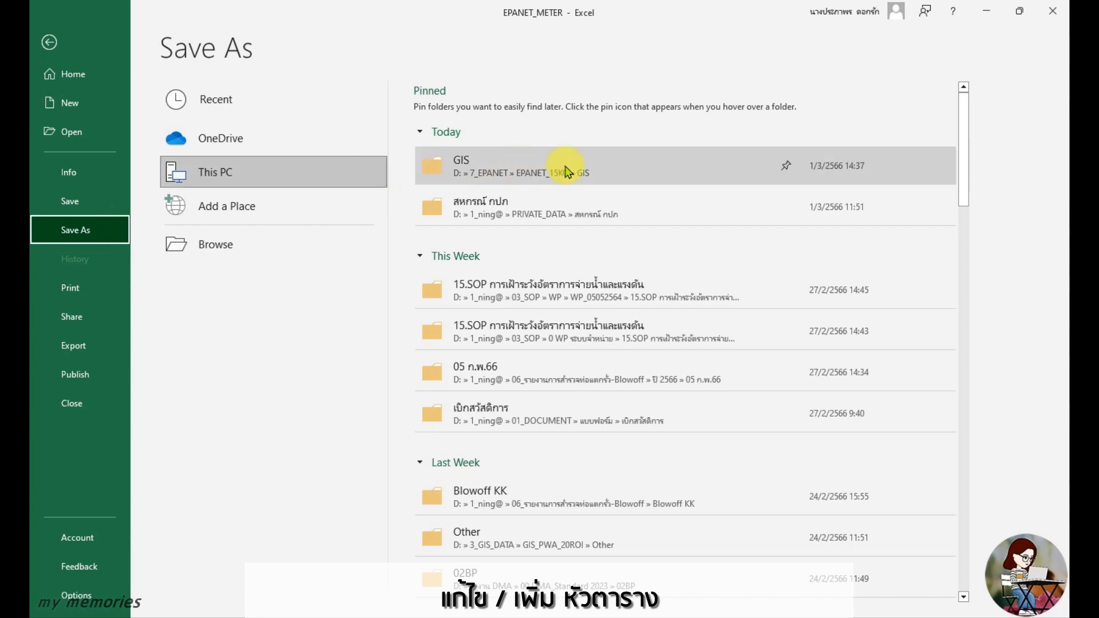
left_click(698, 166)
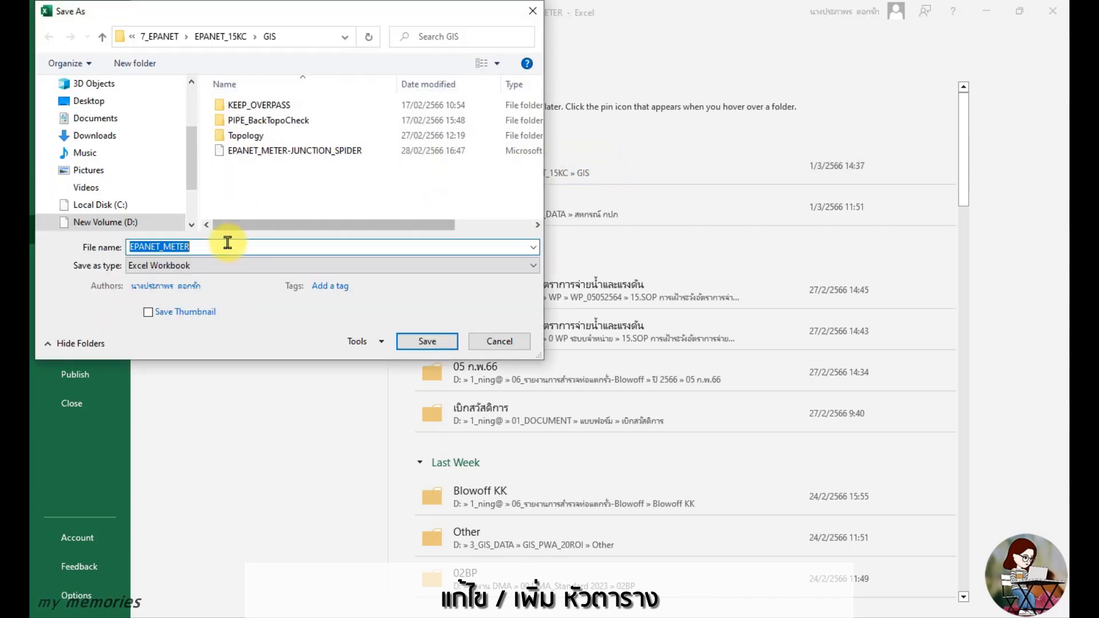
left_click(417, 345)
- Add the header TRUE_SHORT_NODE in H1 and fit column H to its width
left_click(607, 284)
left_click(634, 199)
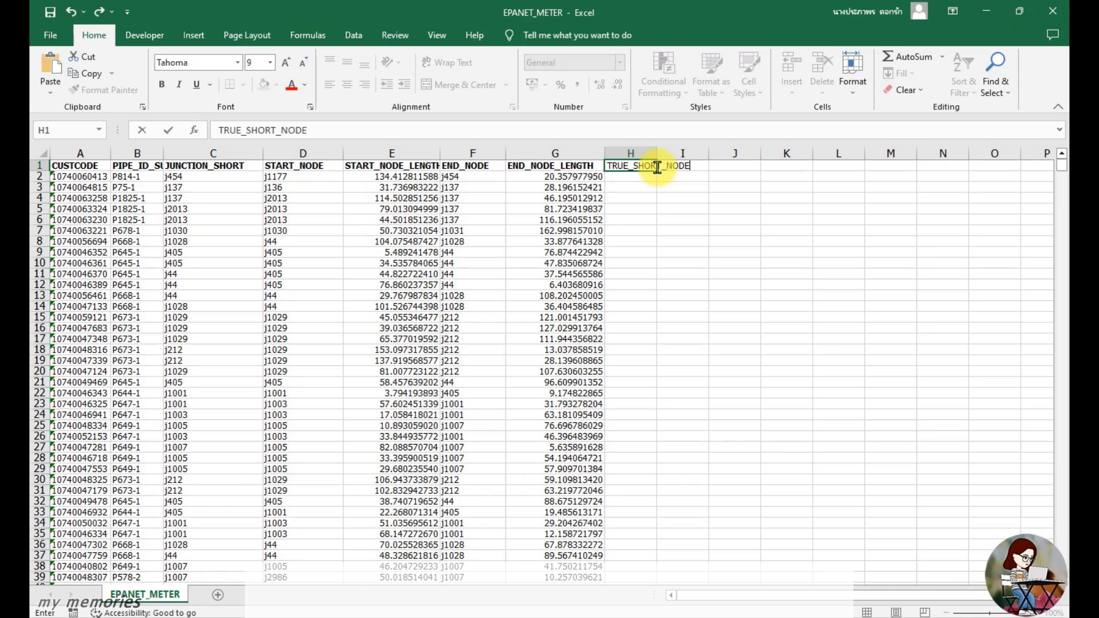
key("ctrl+Return")
double_click(654, 152)
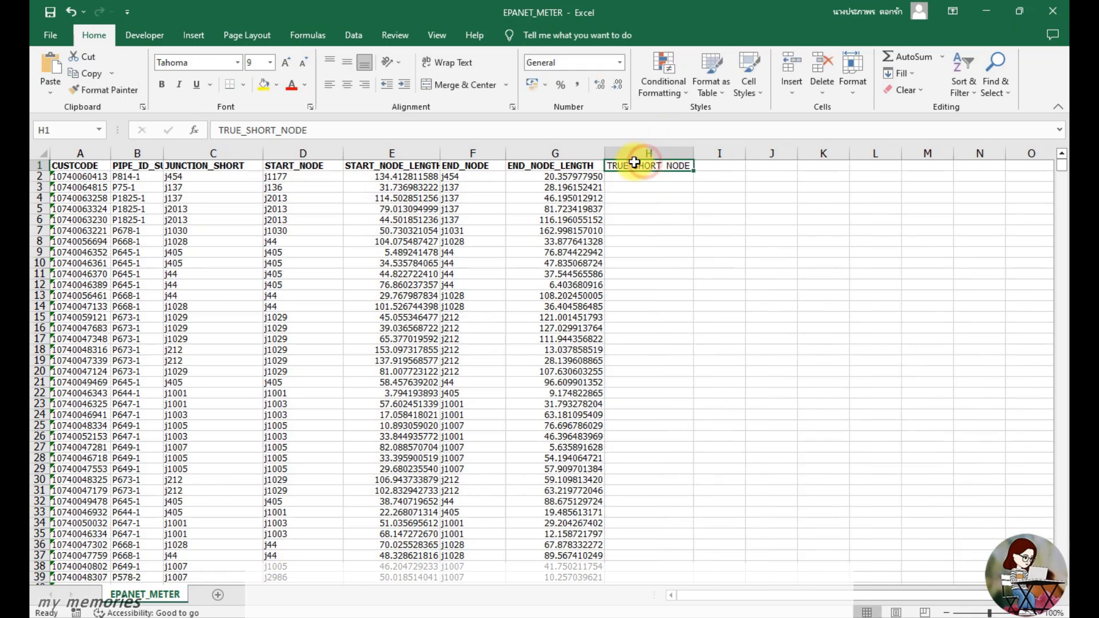
left_click(655, 229)
- Enter the formula =IF(E2<G2,D2,F2) in H2 to return the node nearest to the meter
left_click(656, 177)
type("ชช")
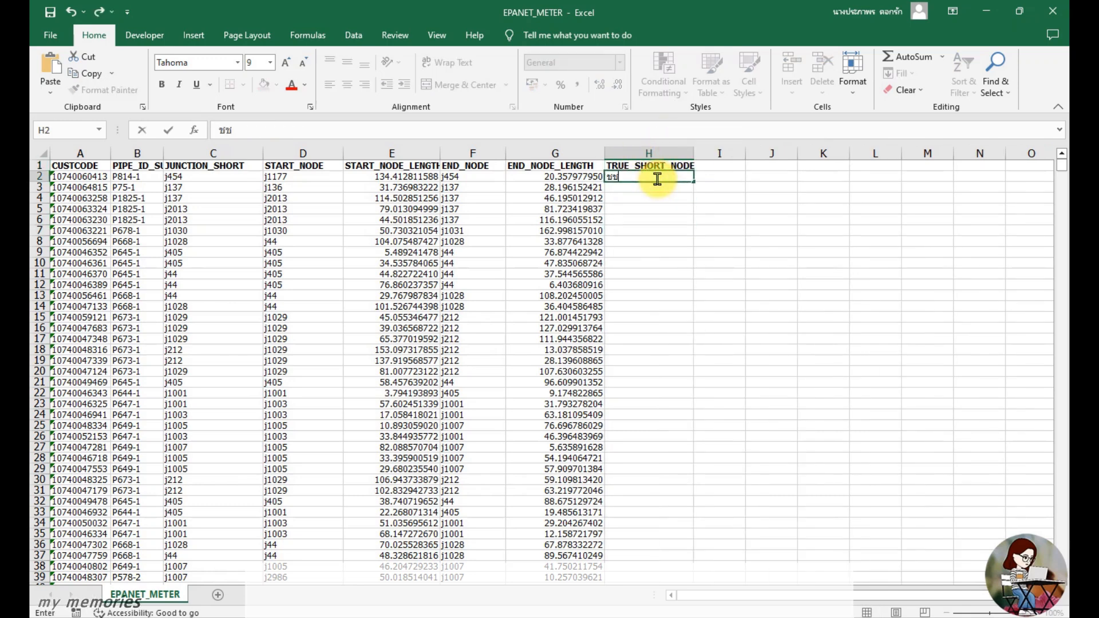
type("=if")
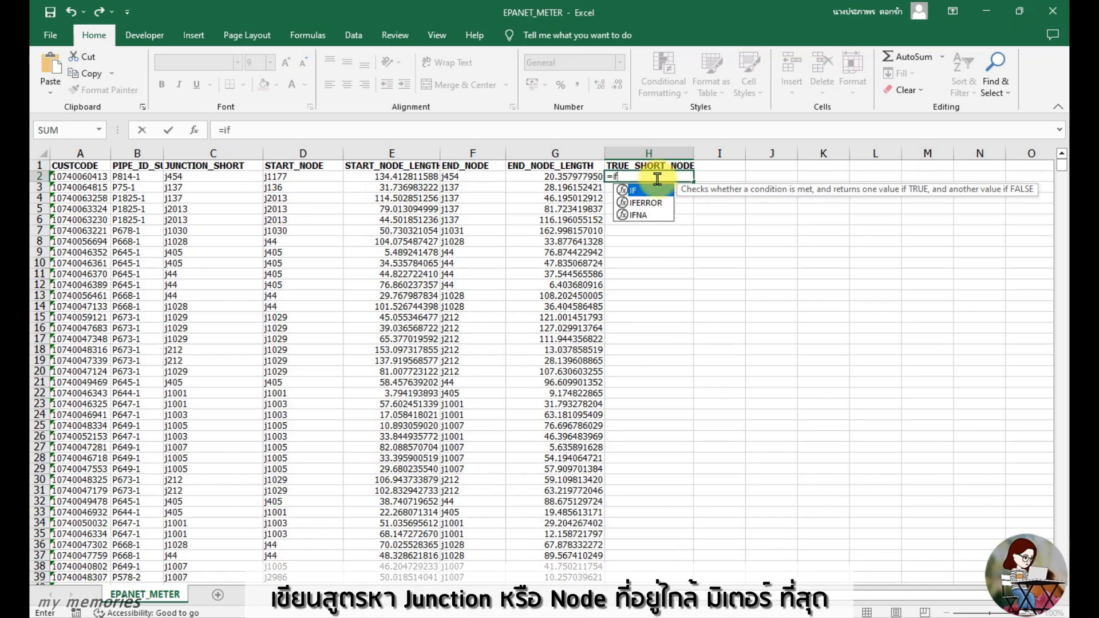
left_click(393, 176)
left_click(648, 175)
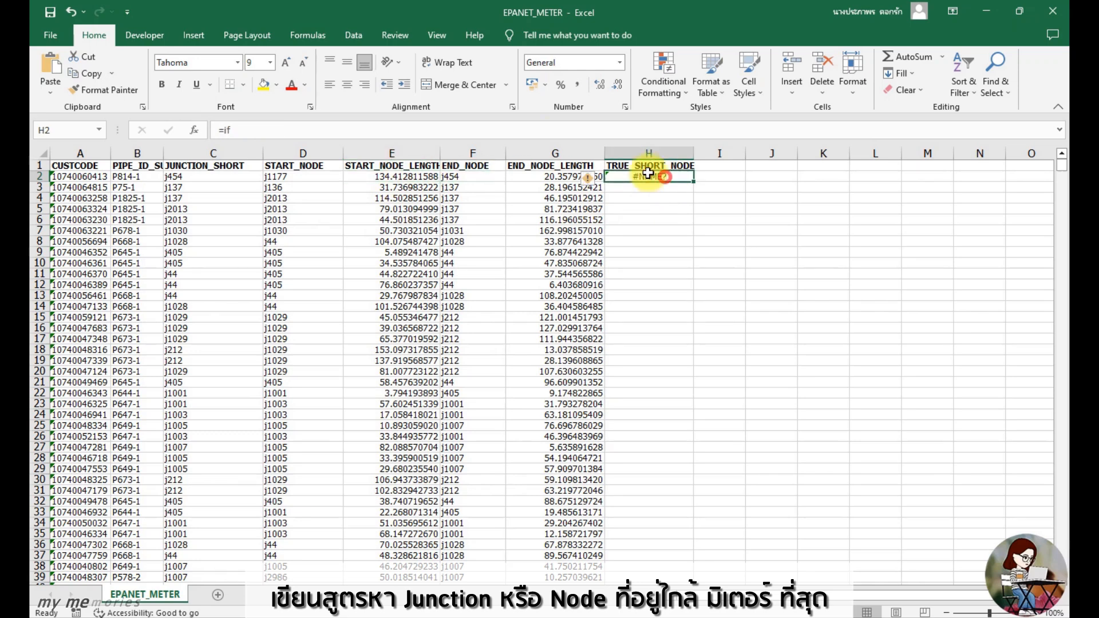
left_click(236, 130)
type("(")
left_click(391, 177)
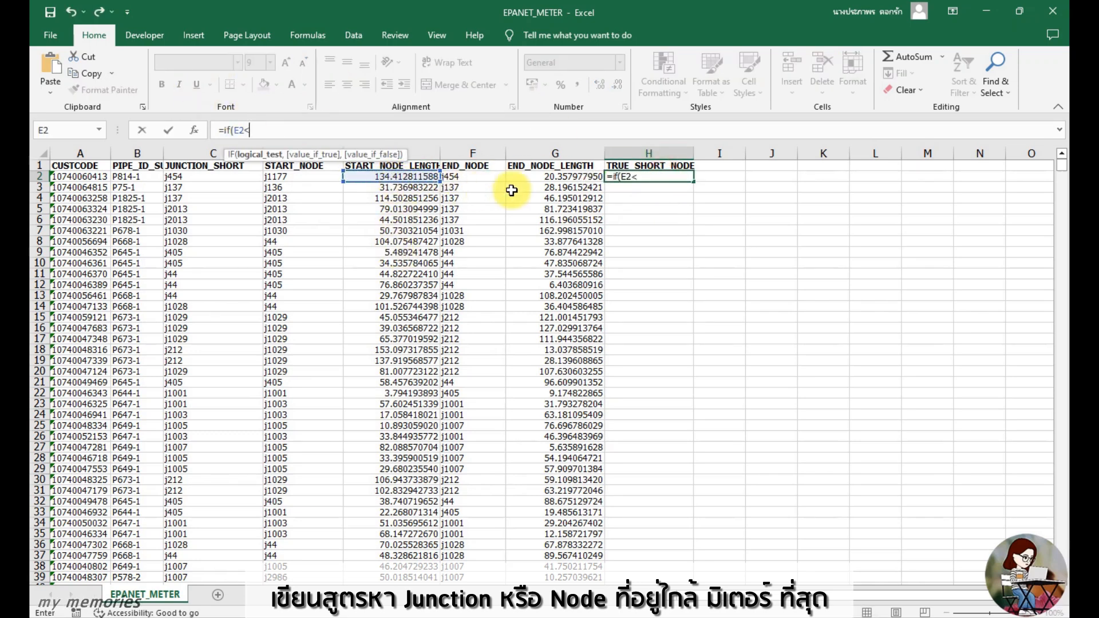
left_click(559, 176)
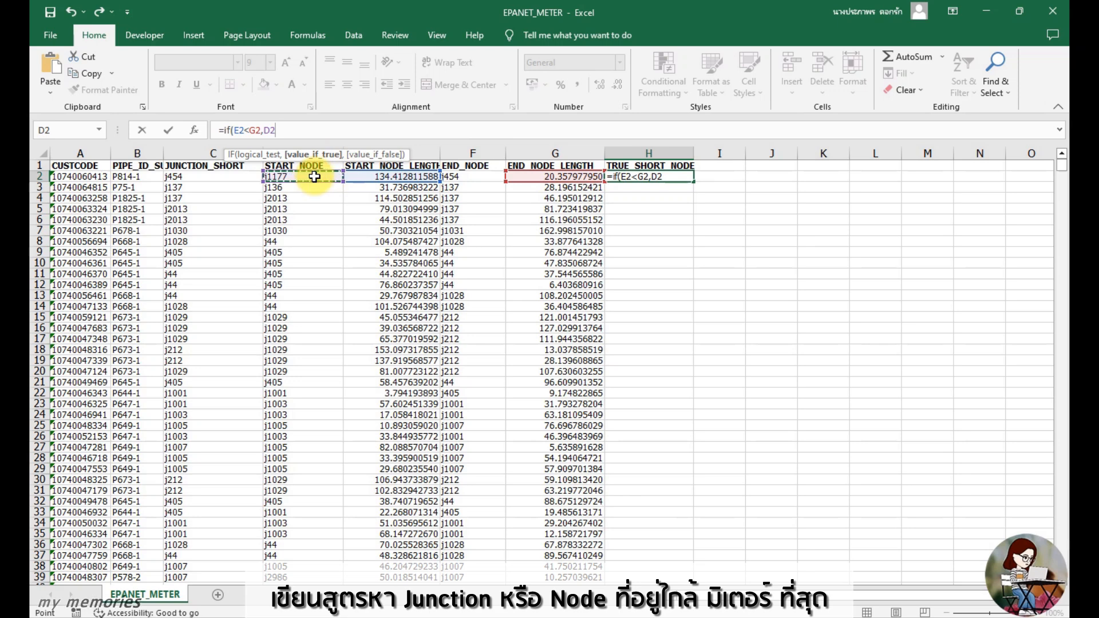
left_click(475, 176)
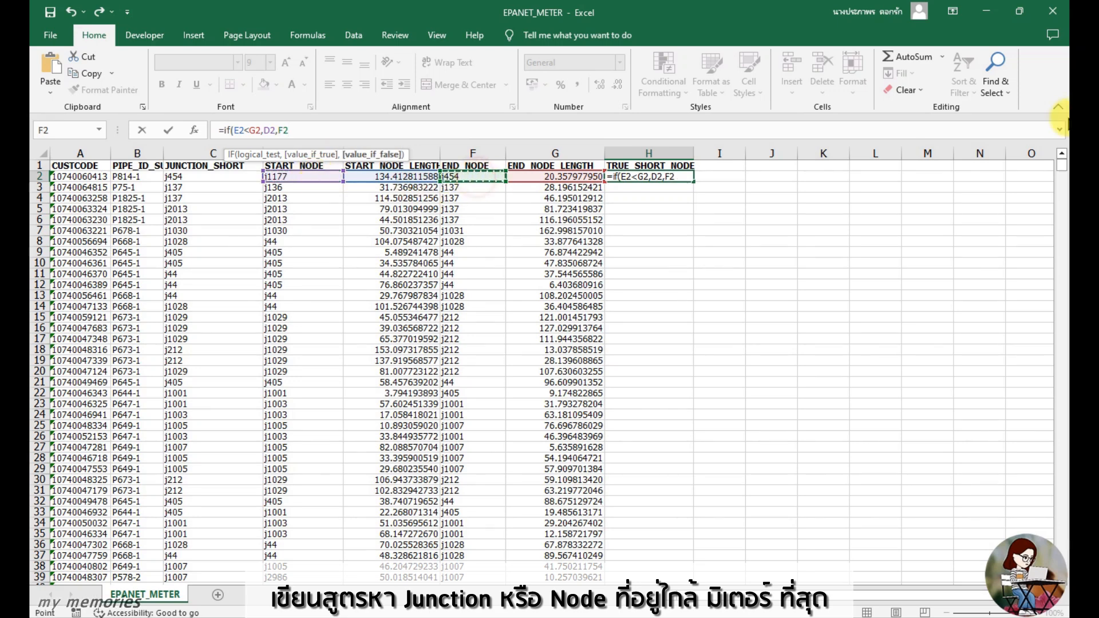
type(")")
key("Return")
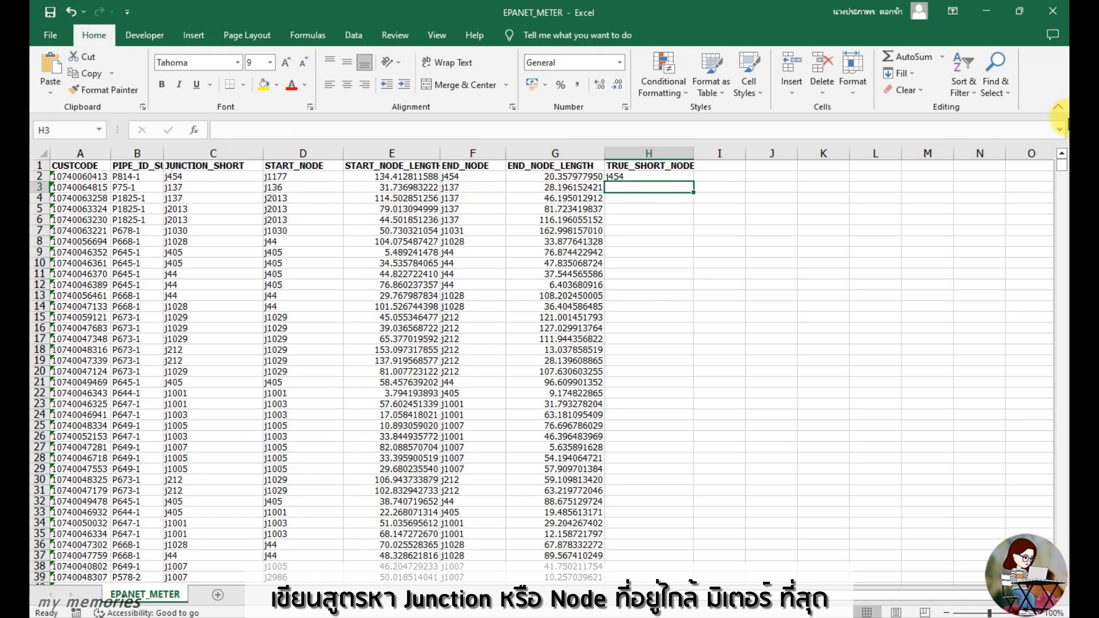
left_click(634, 176)
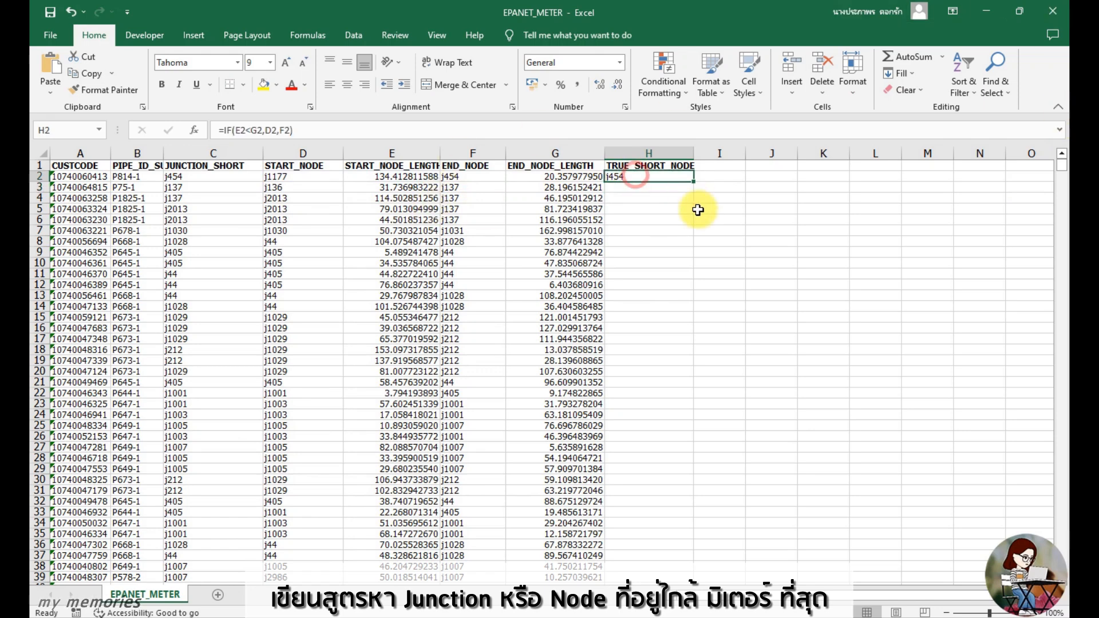
- Center the contents of the PIPE_ID_SUB, JUNCTION_SHORT, START_NODE, END_NODE and TRUE_SHORT_NODE columns
left_click(481, 155)
left_click(347, 84)
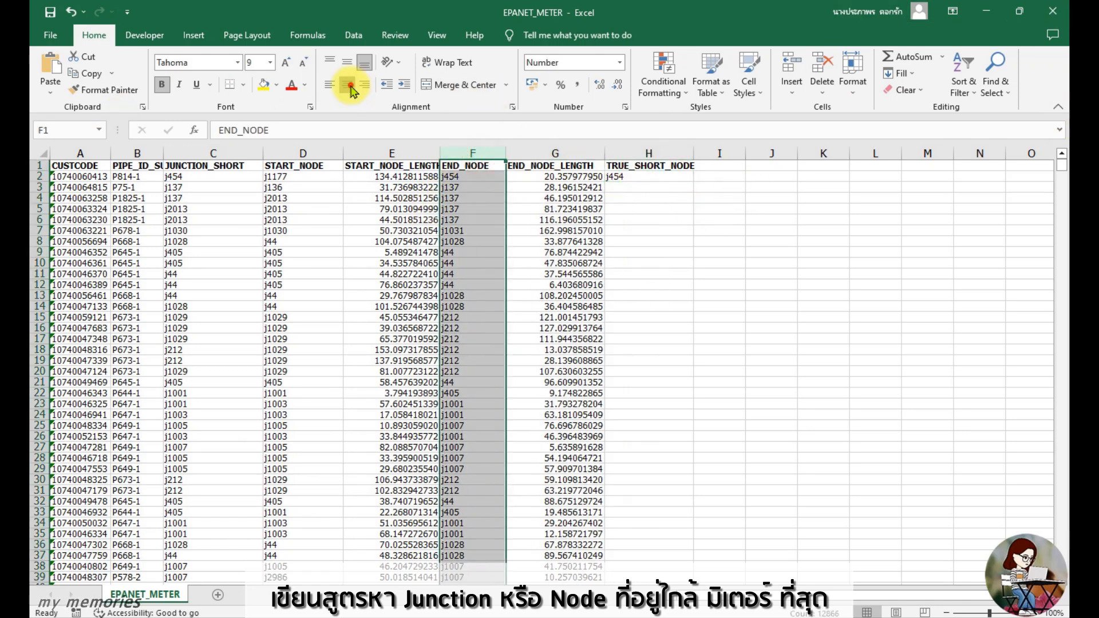
left_click(303, 154)
left_click(345, 86)
left_click_drag(213, 153, 187, 152)
left_click(345, 84)
left_click(325, 198)
left_click(671, 153)
left_click(345, 84)
left_click(685, 176)
left_click(606, 231)
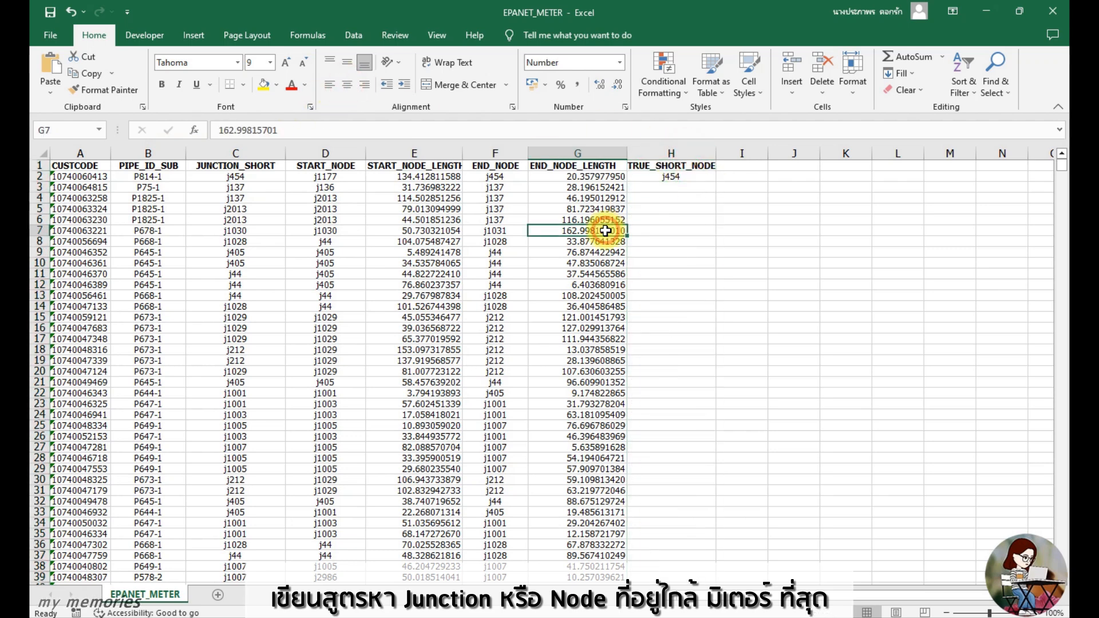
- Fill the TRUE_SHORT_NODE formula from H2 down to H34 and open H34's formula for checking
left_click(692, 177)
left_click_drag(712, 182, 695, 524)
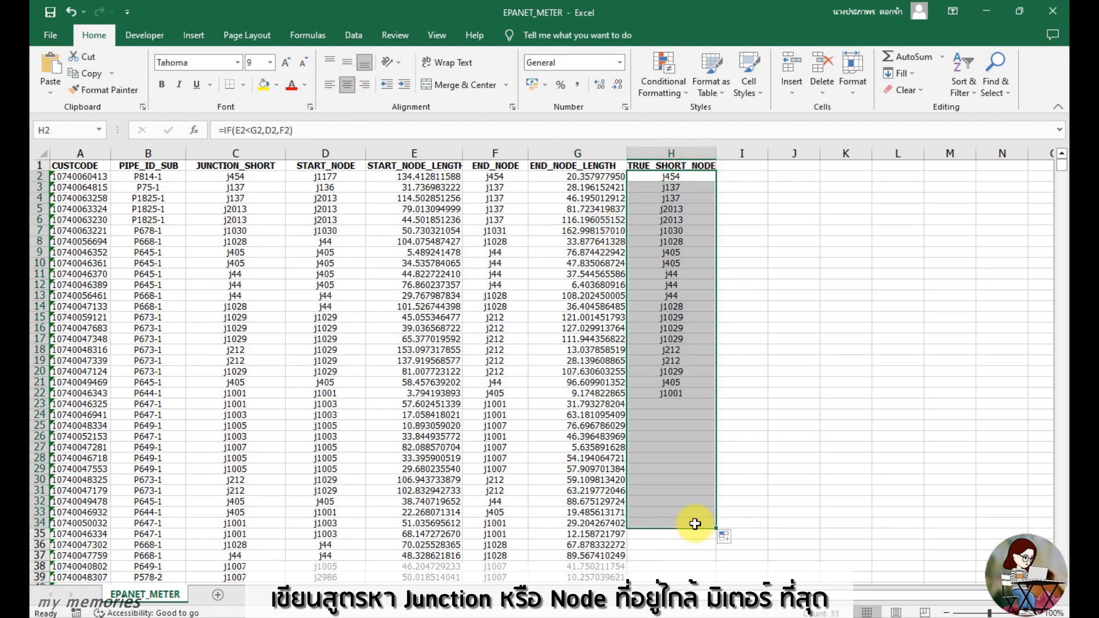
double_click(678, 523)
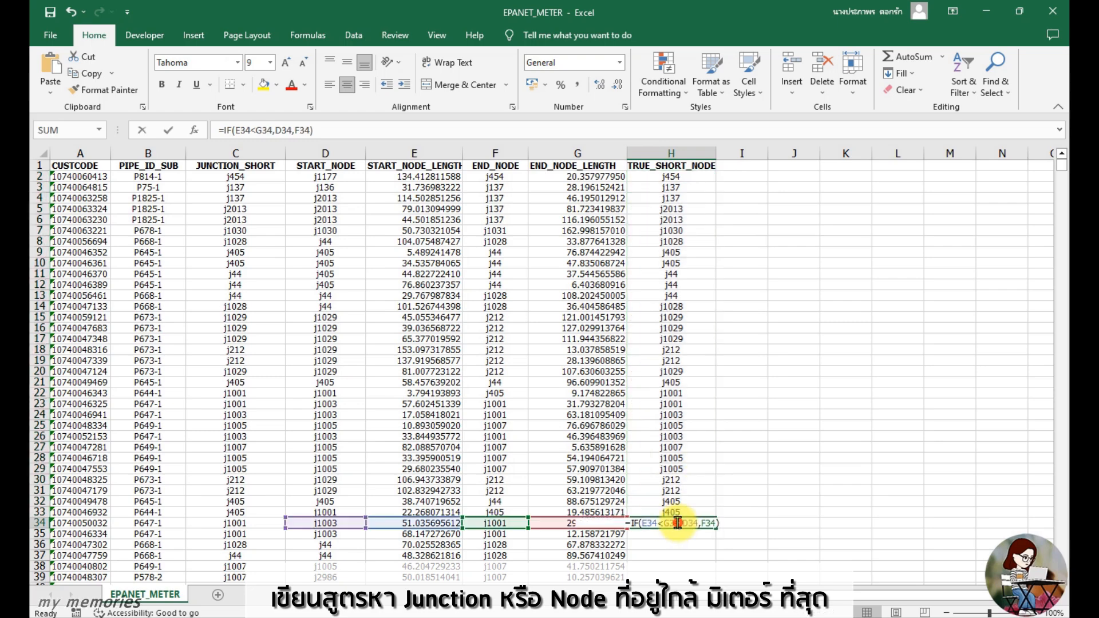
- Fill the TRUE_SHORT_NODE formula in column H down to the last row of meter data
key("Return")
scroll(589, 503, "down", 7)
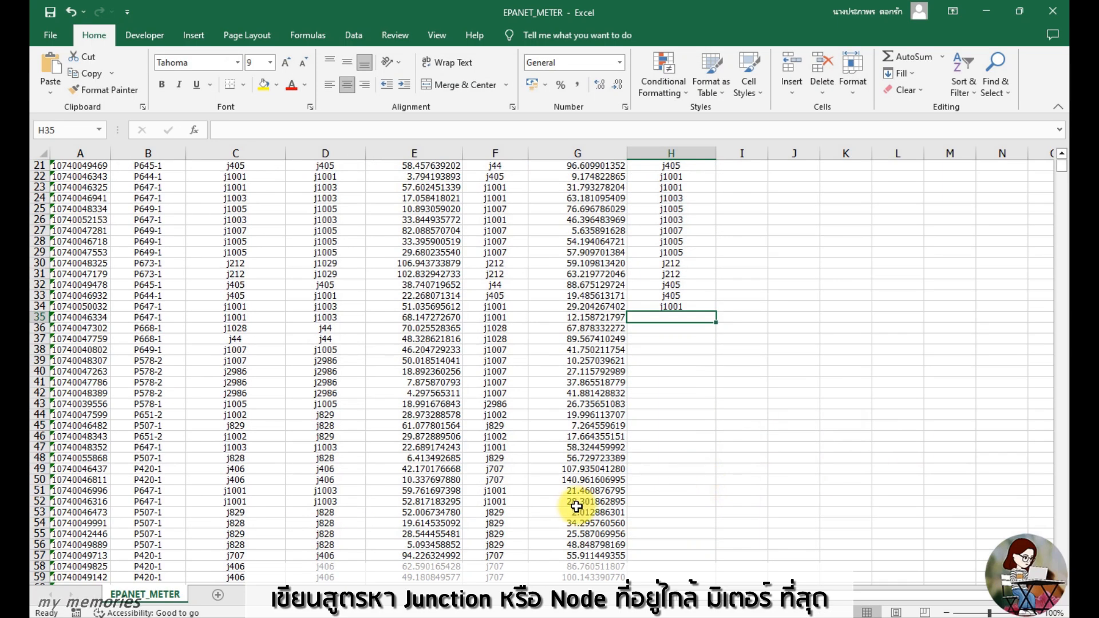
left_click(578, 505)
key("ctrl+Down")
key("Right")
key("ctrl+shift+Up")
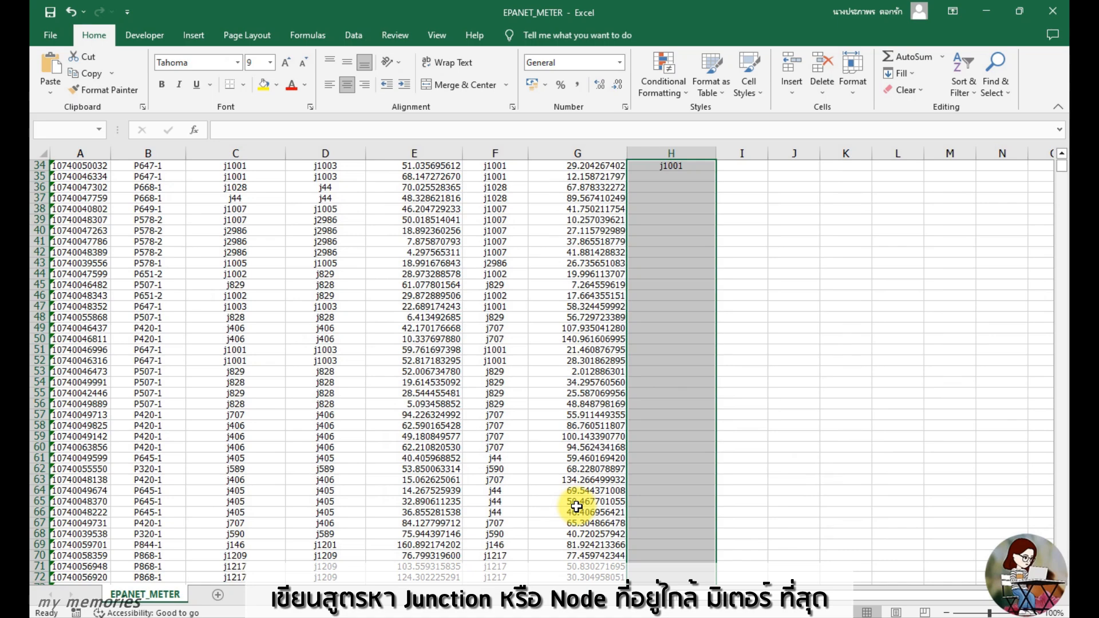
key("ctrl+d")
key("ctrl+Up")
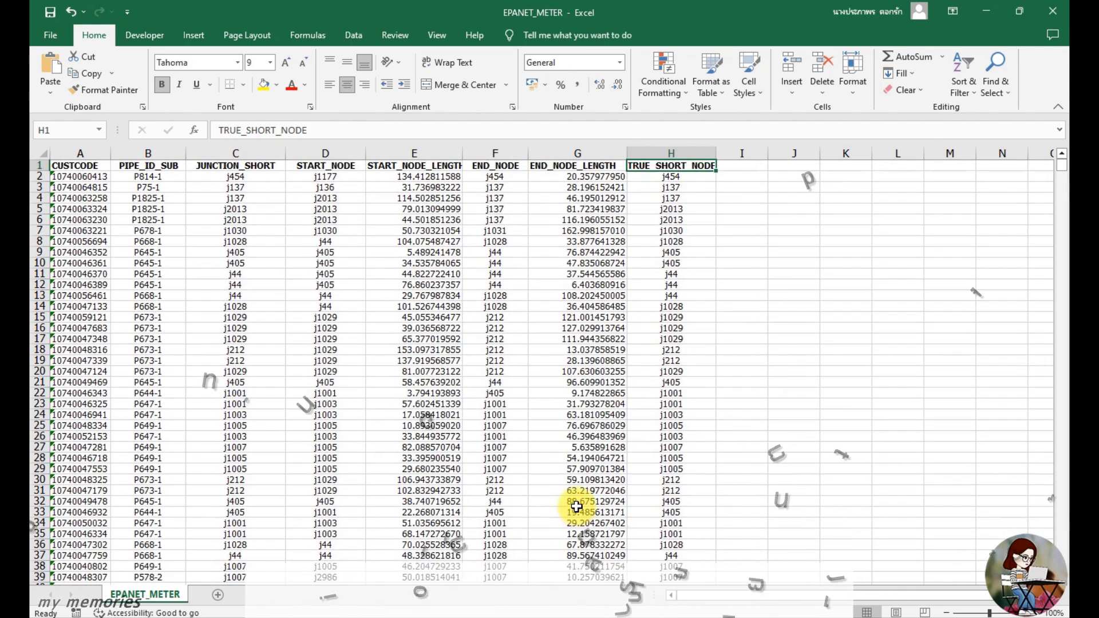
- Add the header Check in I1 and enter =MATCH(H2,C2,0) in I2 to compare TRUE_SHORT_NODE with JUNCTION_SHORT
key("Right")
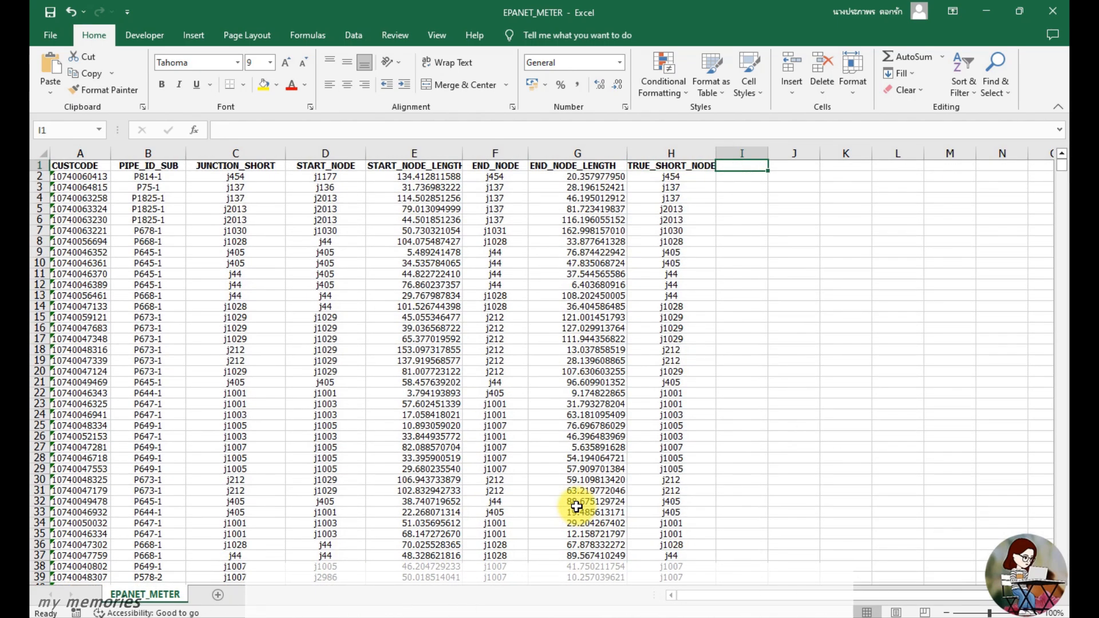
type("Check")
key("Return")
type("=Mat")
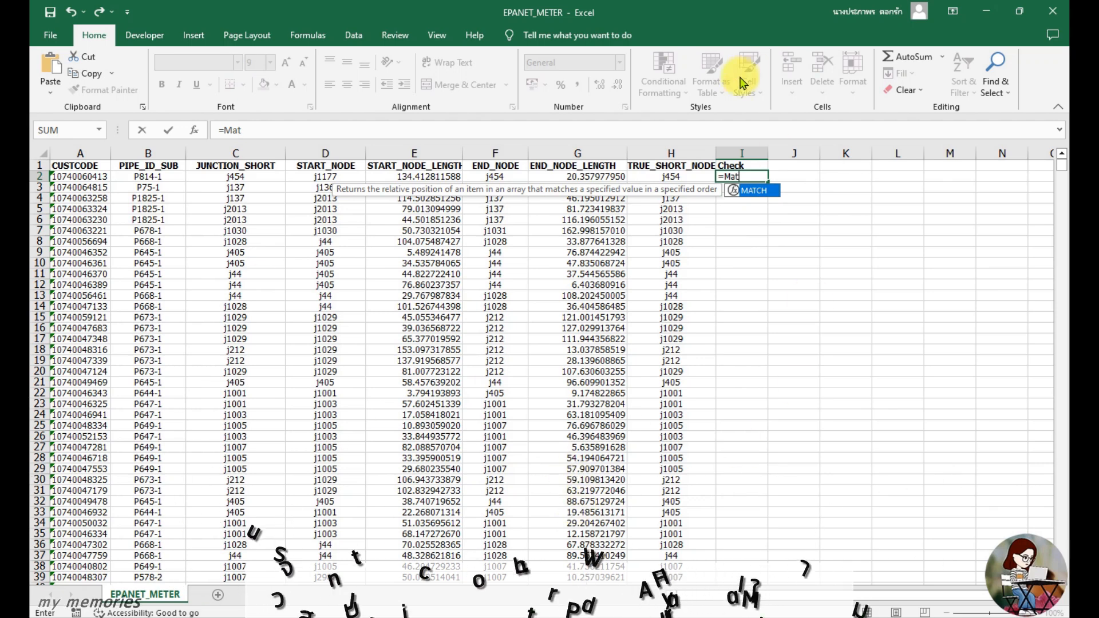
double_click(750, 190)
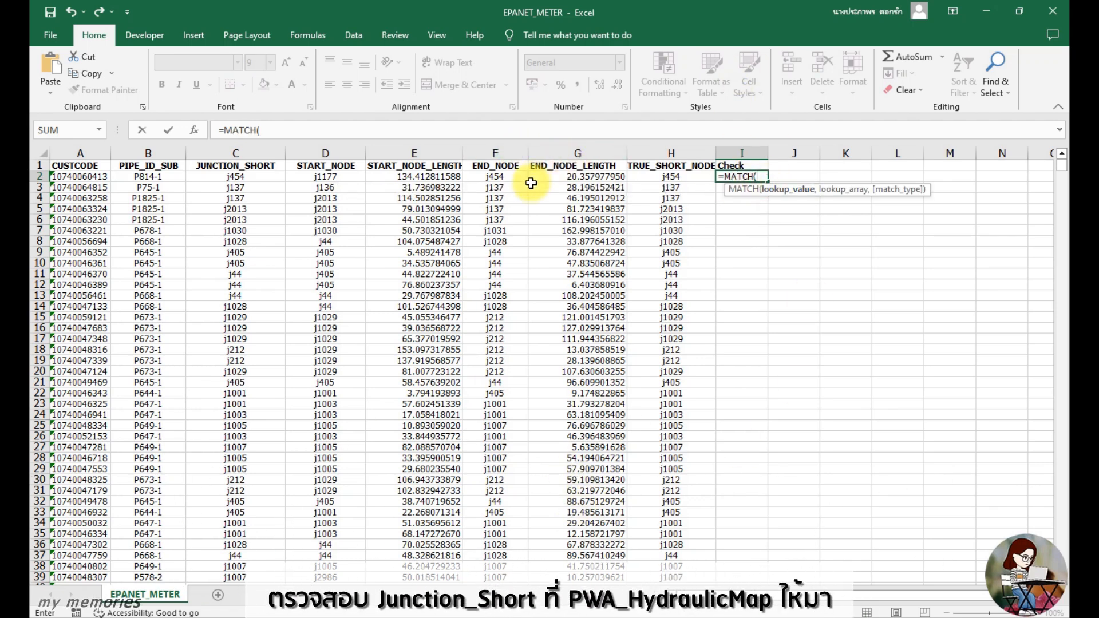
left_click(692, 179)
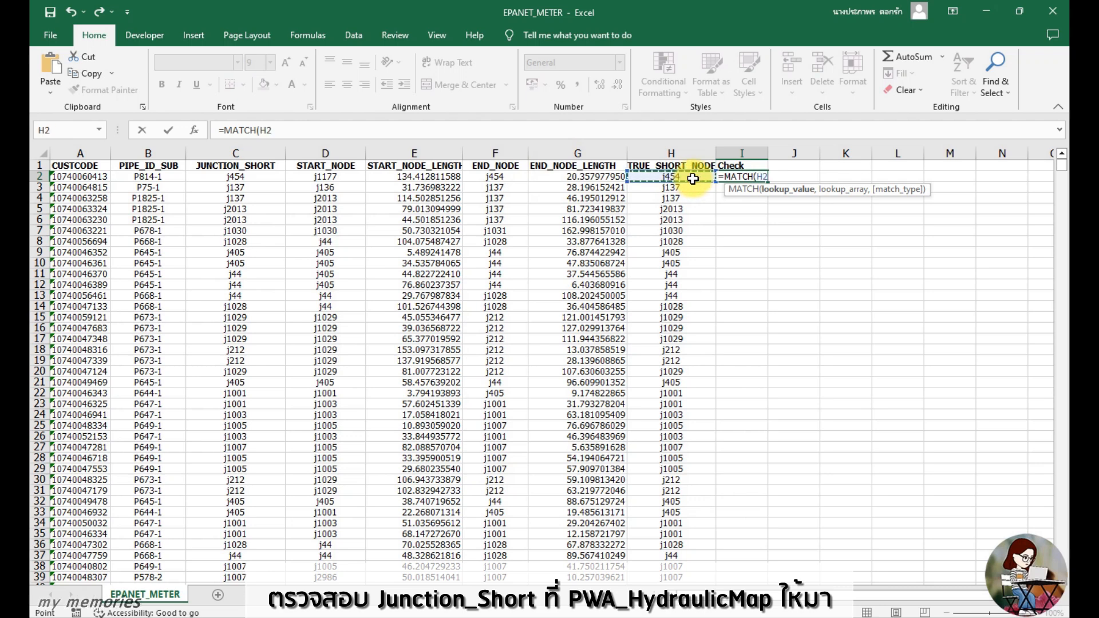
type(",")
left_click(259, 179)
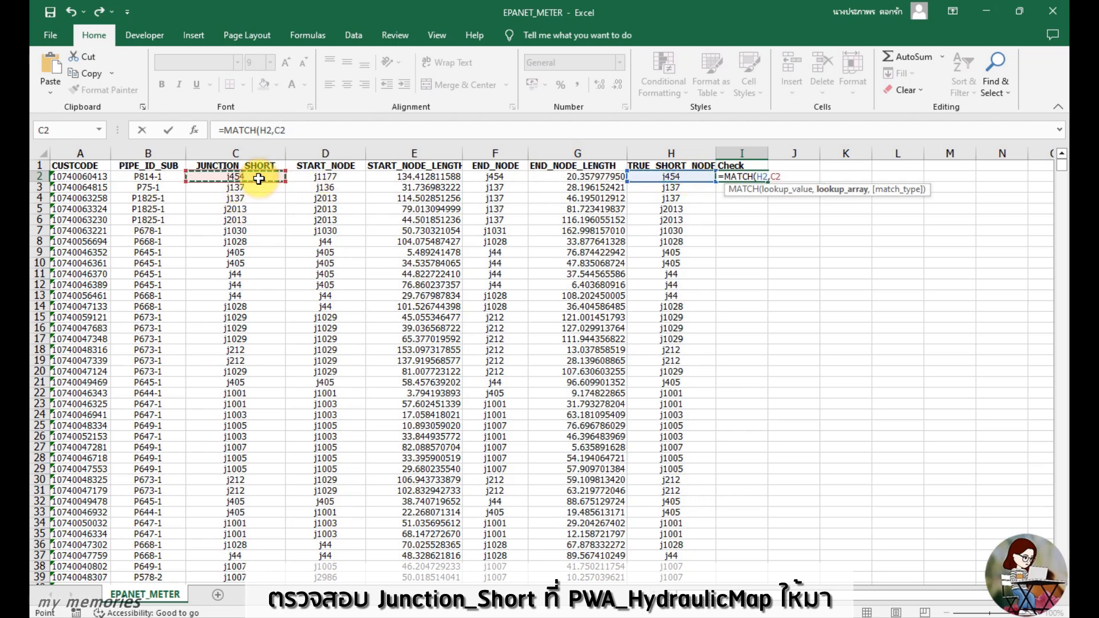
type(",")
double_click(828, 215)
type(")")
key("Return")
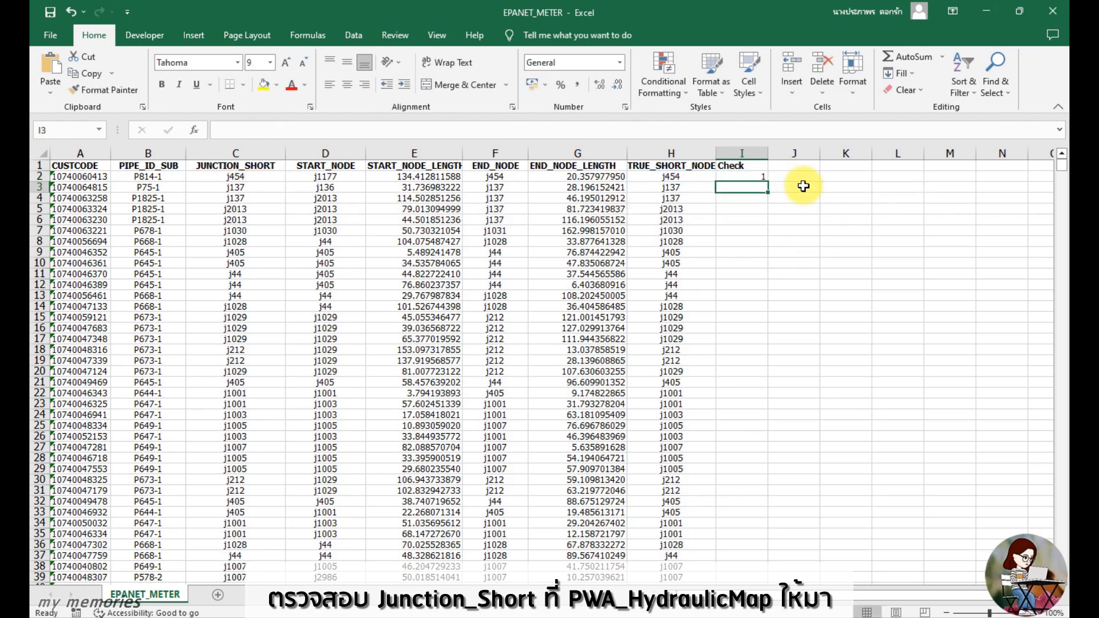
- Center the Check column and fill its MATCH formula from I2 down to the last data row, 12866
left_click(742, 152)
left_click(344, 86)
left_click(756, 177)
left_click_drag(768, 181, 753, 572)
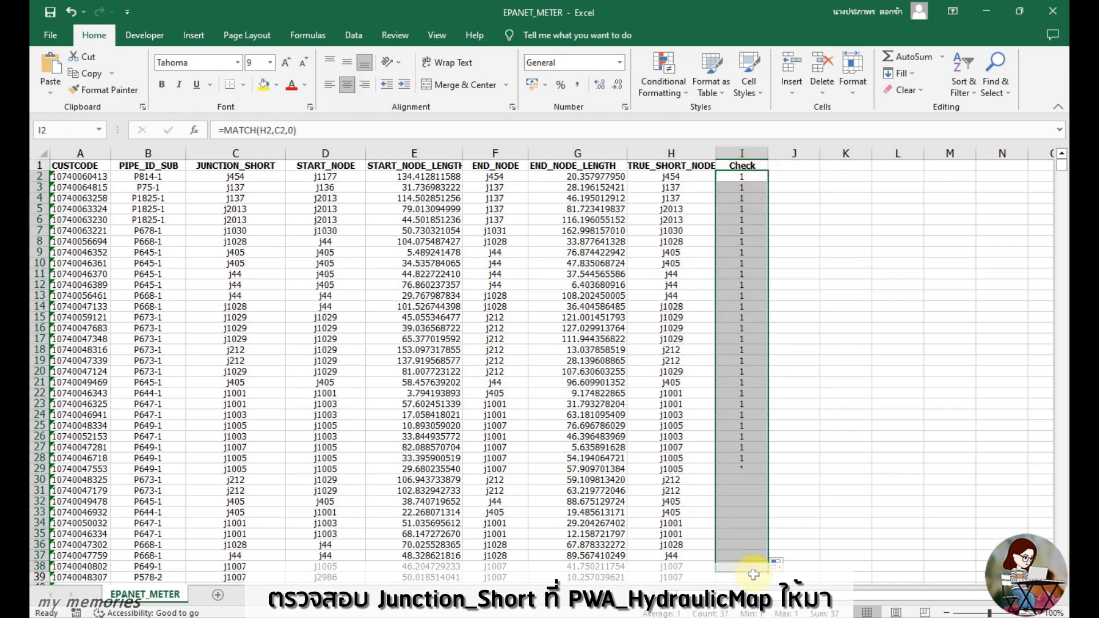
left_click(747, 555)
key("Left")
key("ctrl+Down")
key("Right")
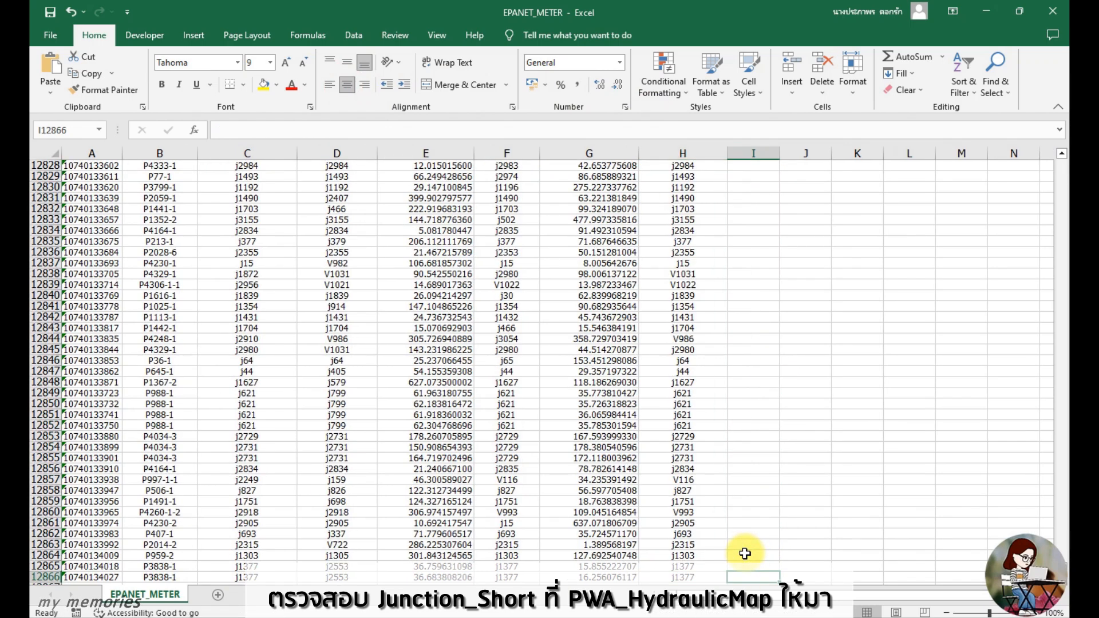
key("ctrl+shift+Up")
key("ctrl+Up")
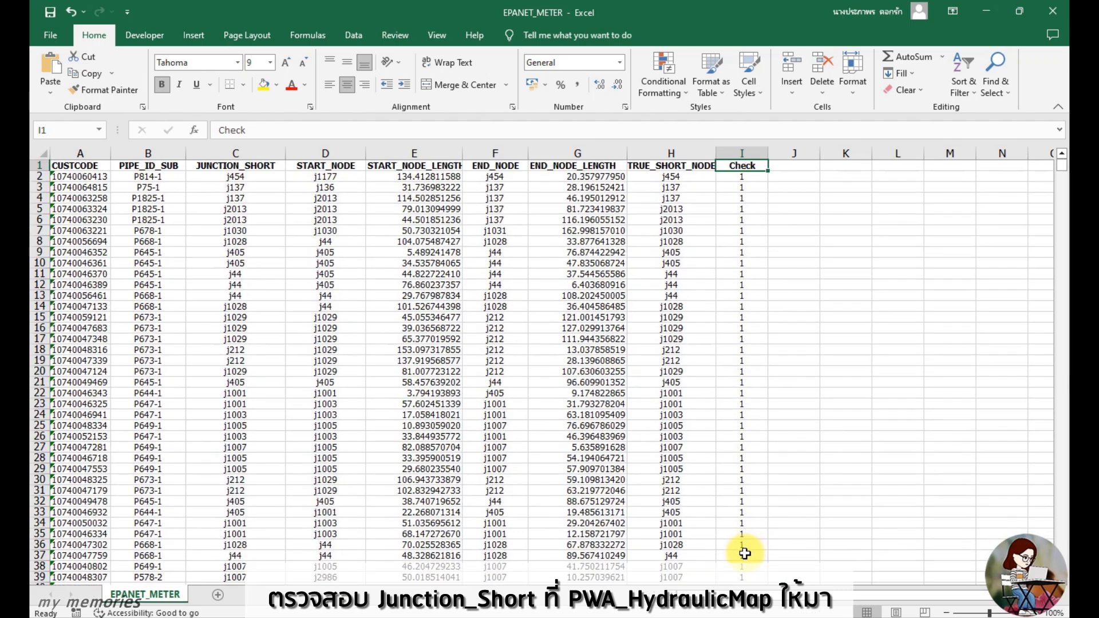
- Turn on filtering for the header row and show only the #N/A rows of the Check column
left_click(961, 86)
left_click(967, 165)
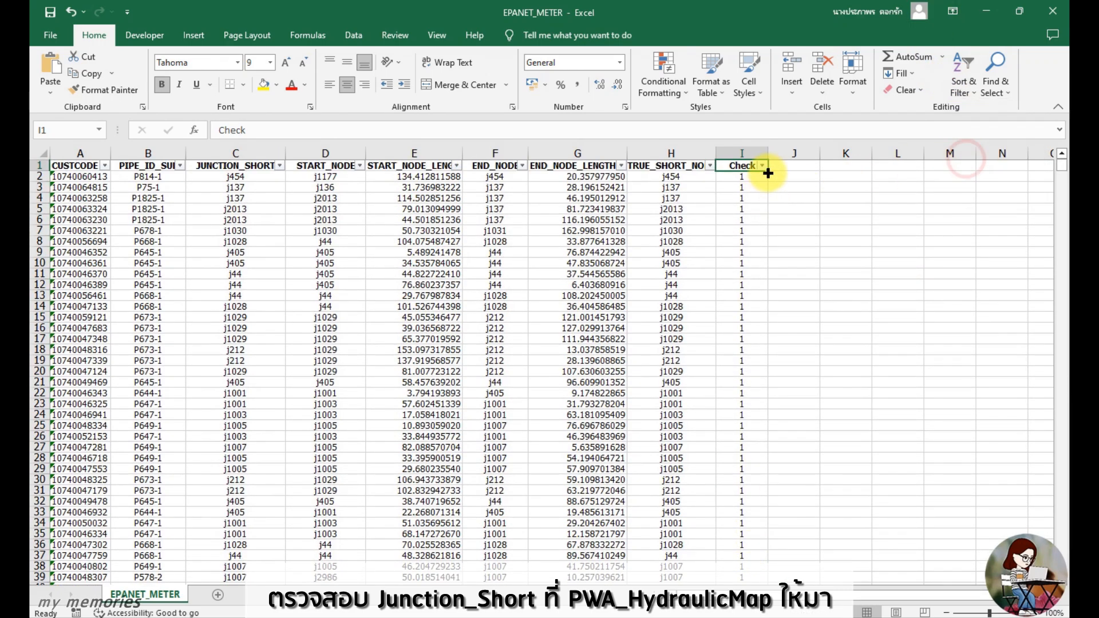
left_click(760, 166)
left_click(799, 323)
left_click(800, 349)
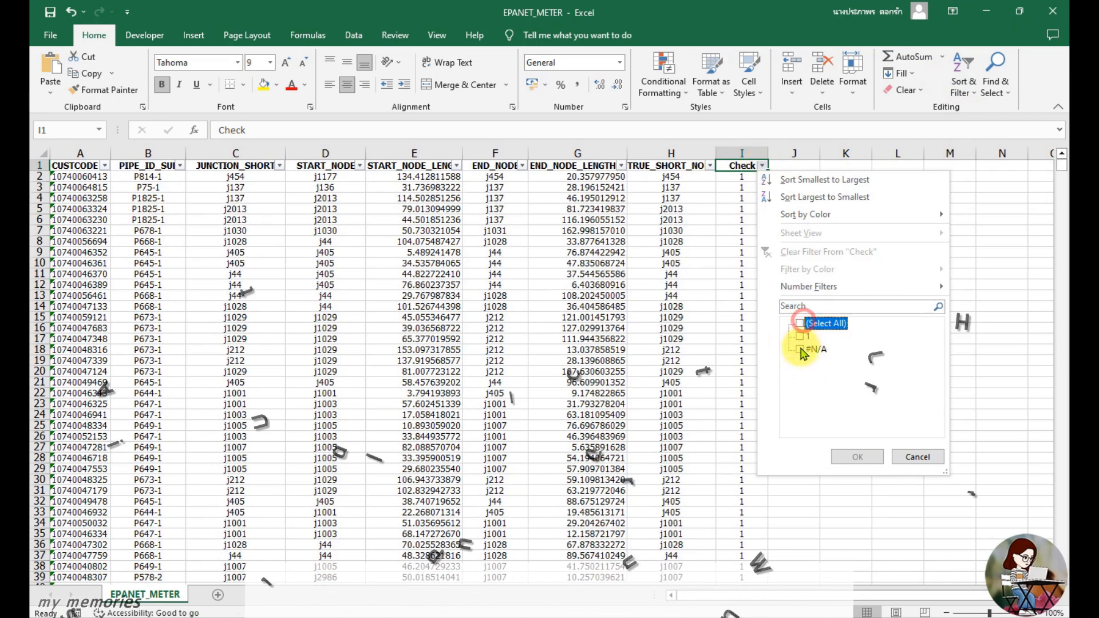
left_click(847, 455)
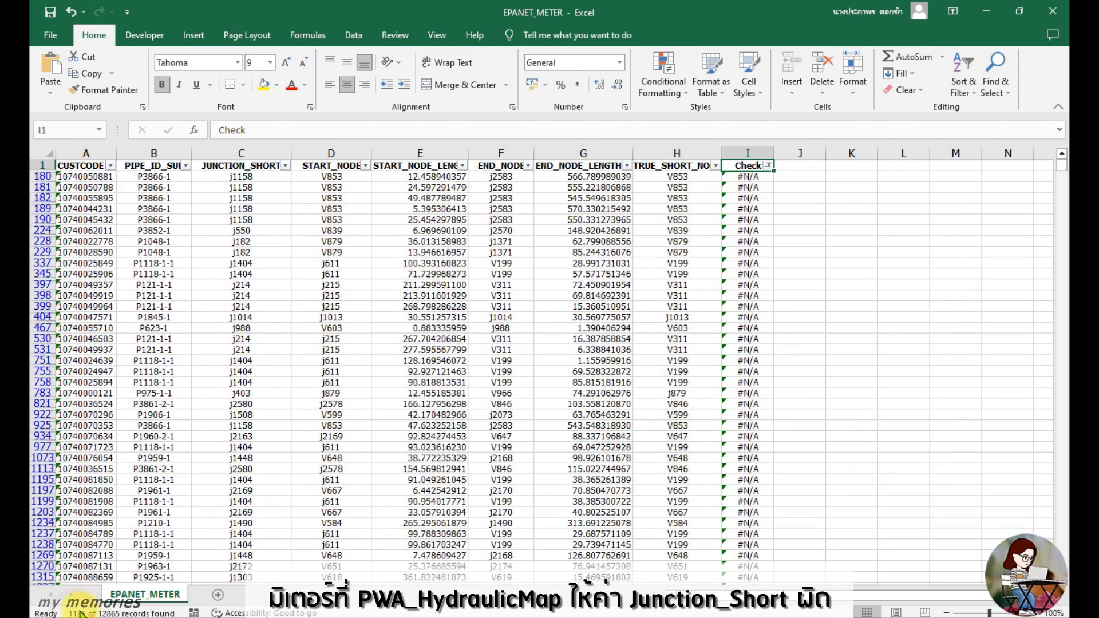
- Inspect row 180's Check and TRUE_SHORT_NODE formulas against its JUNCTION_SHORT value
left_click(752, 181)
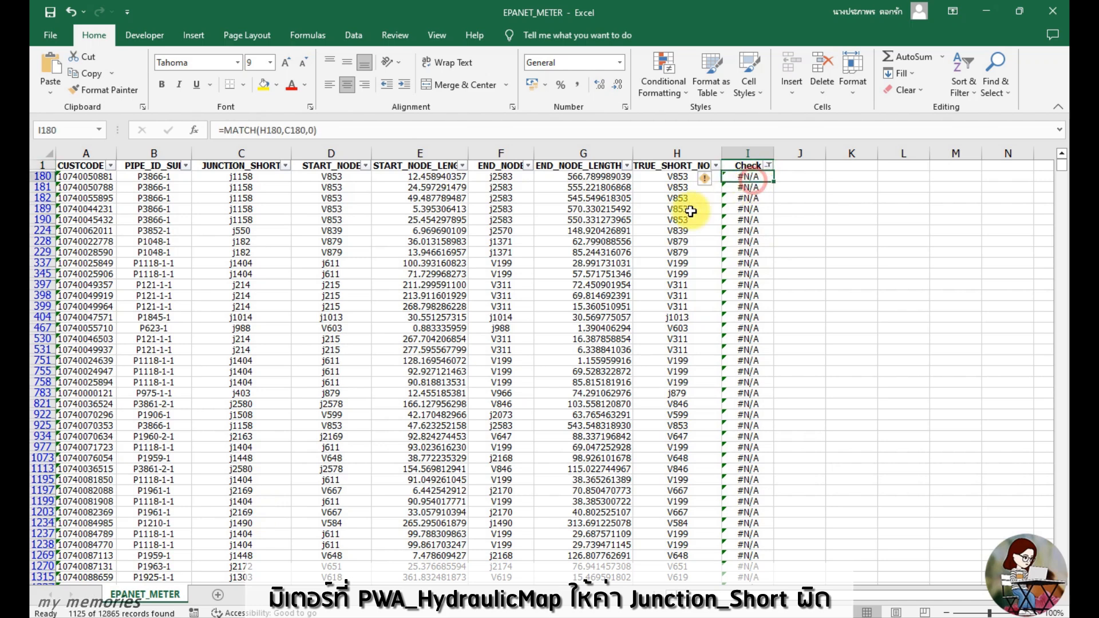
left_click(679, 181)
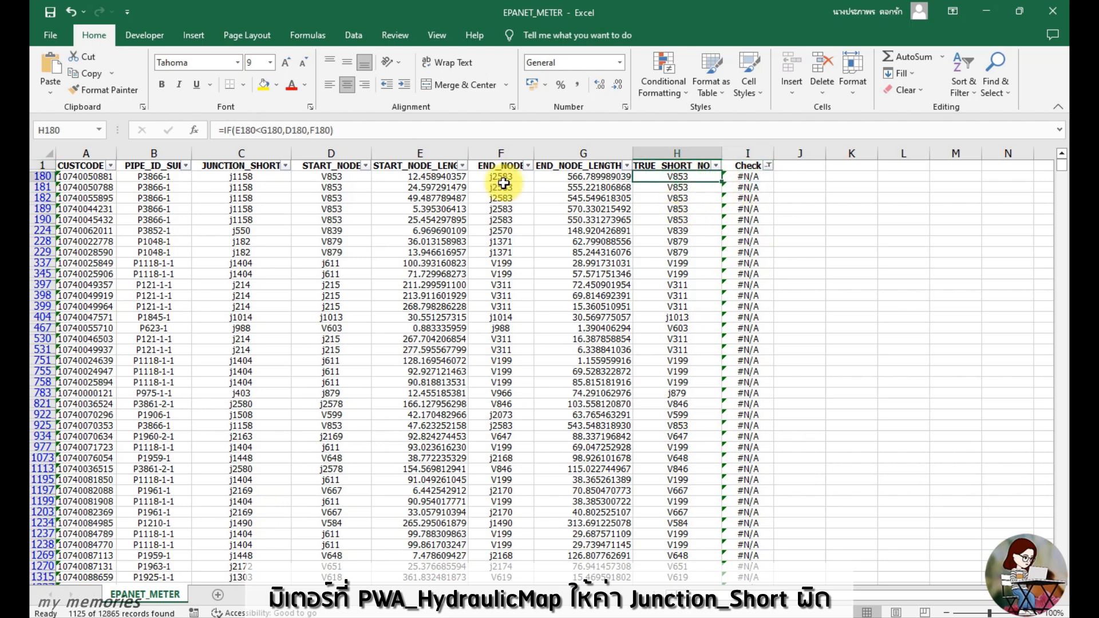
left_click(250, 180, "ctrl")
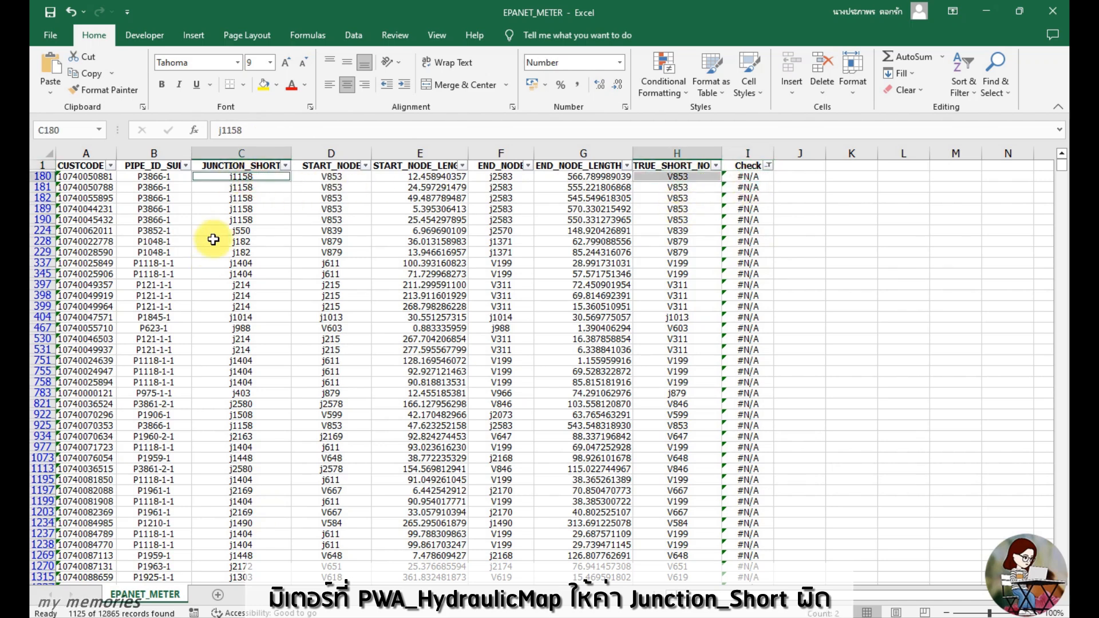
- Color the text of the whole JUNCTION_SHORT column red
left_click(241, 153)
left_click(291, 84)
left_click(241, 230)
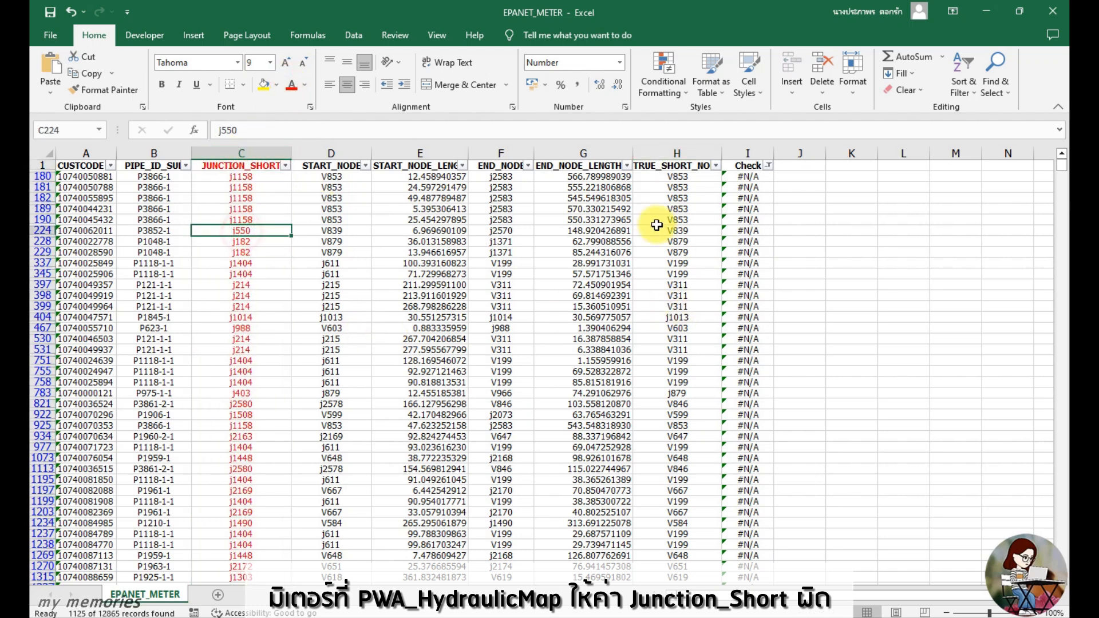
- Review the TRUE_SHORT_NODE values of the filtered mismatch rows against the red JUNCTION_SHORT values
left_click(674, 187)
left_click(679, 262)
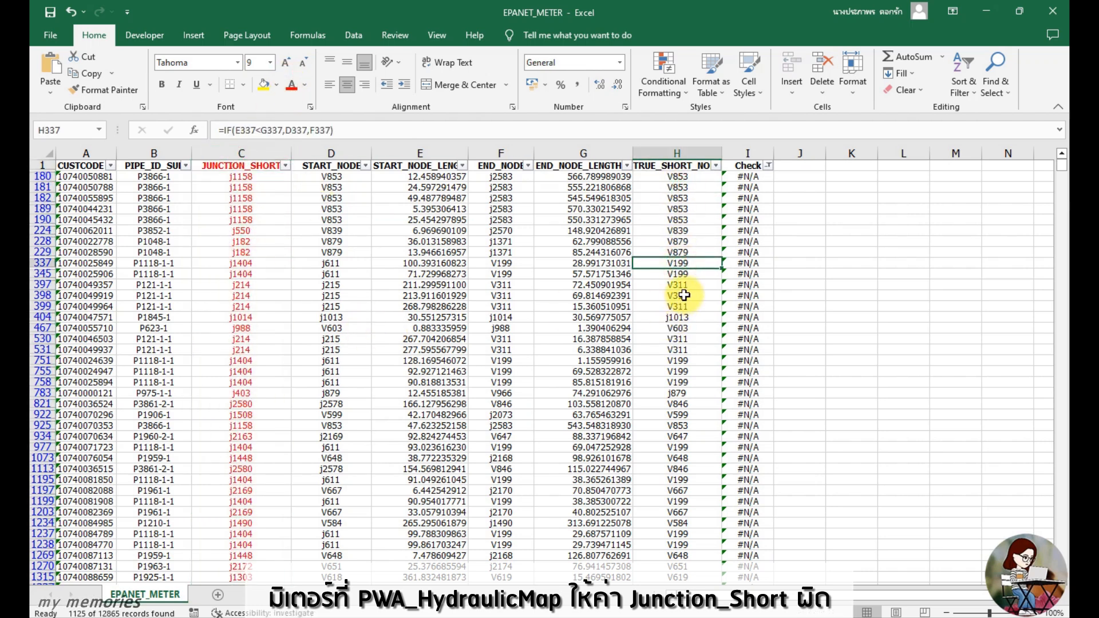
left_click(678, 426)
scroll(680, 439, "down", 3)
scroll(679, 439, "down", 8)
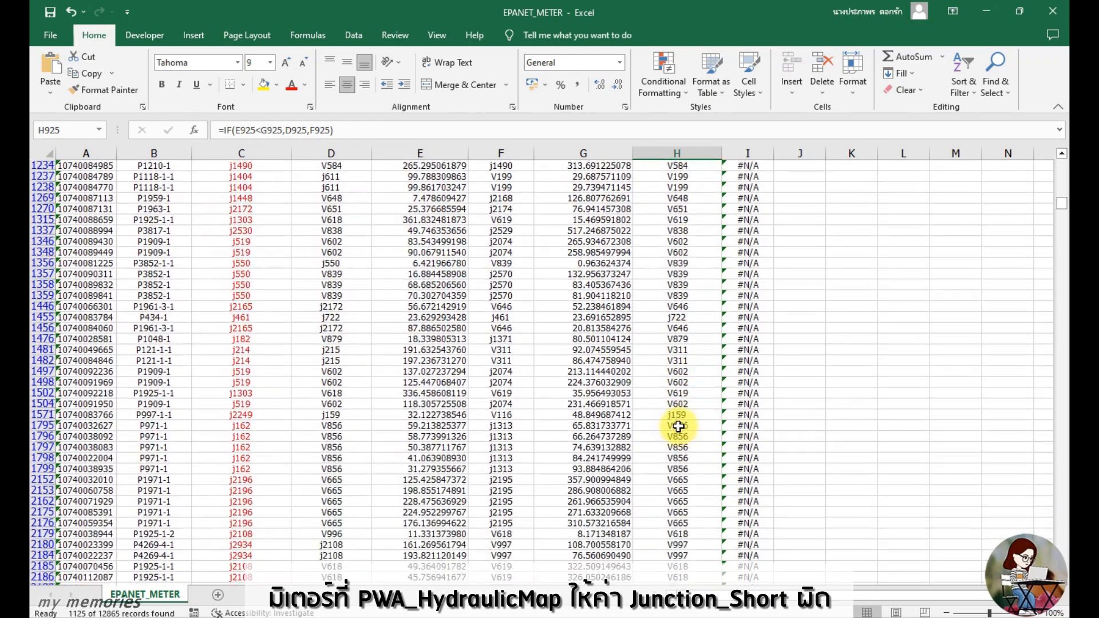
scroll(679, 426, "down", 15)
scroll(675, 417, "up", 20)
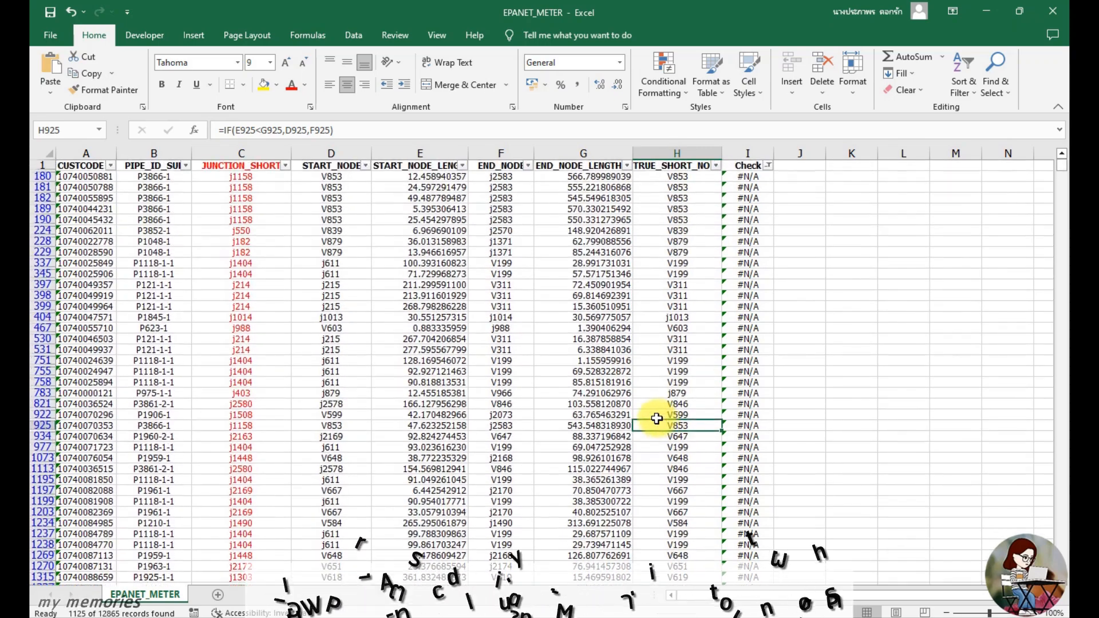
- Reset the Check column's filter to select all values so every meter row is shown
left_click(768, 166)
left_click(804, 324)
left_click(863, 456)
left_click(744, 274)
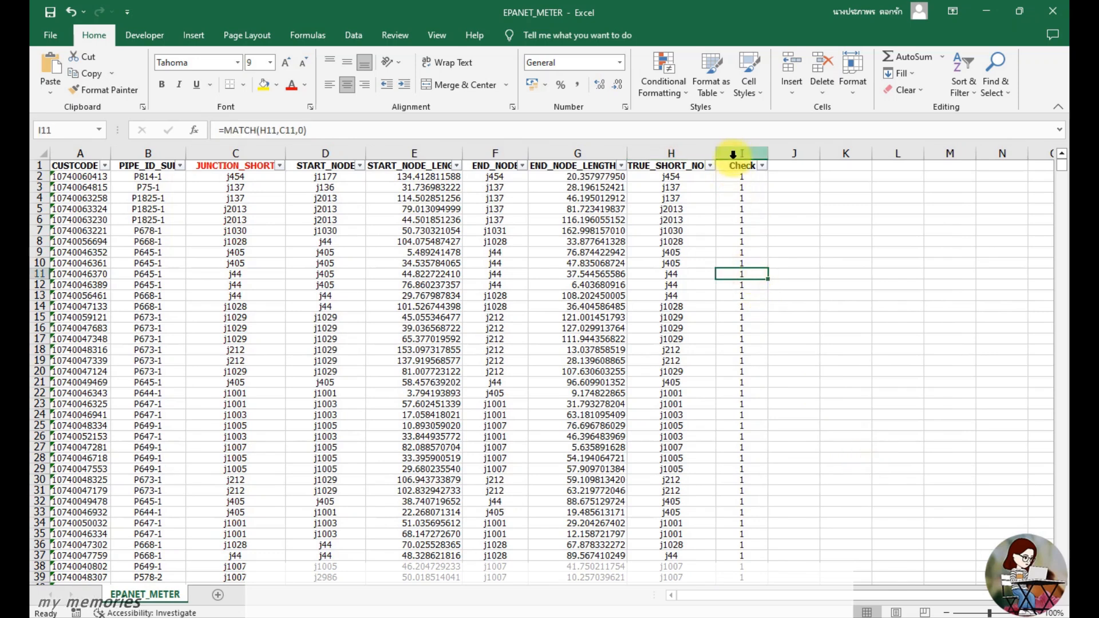
- Clear the contents of the Check column and turn off filtering on the header row
left_click(738, 151)
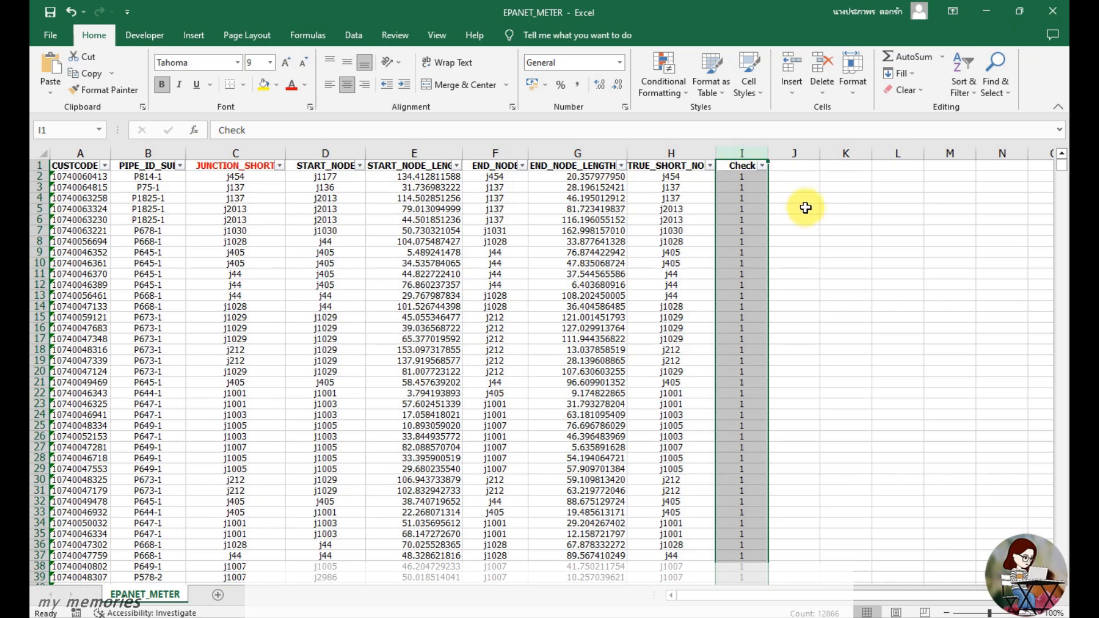
key("Delete")
left_click(964, 80)
left_click(971, 166)
left_click(664, 184)
left_click(679, 165)
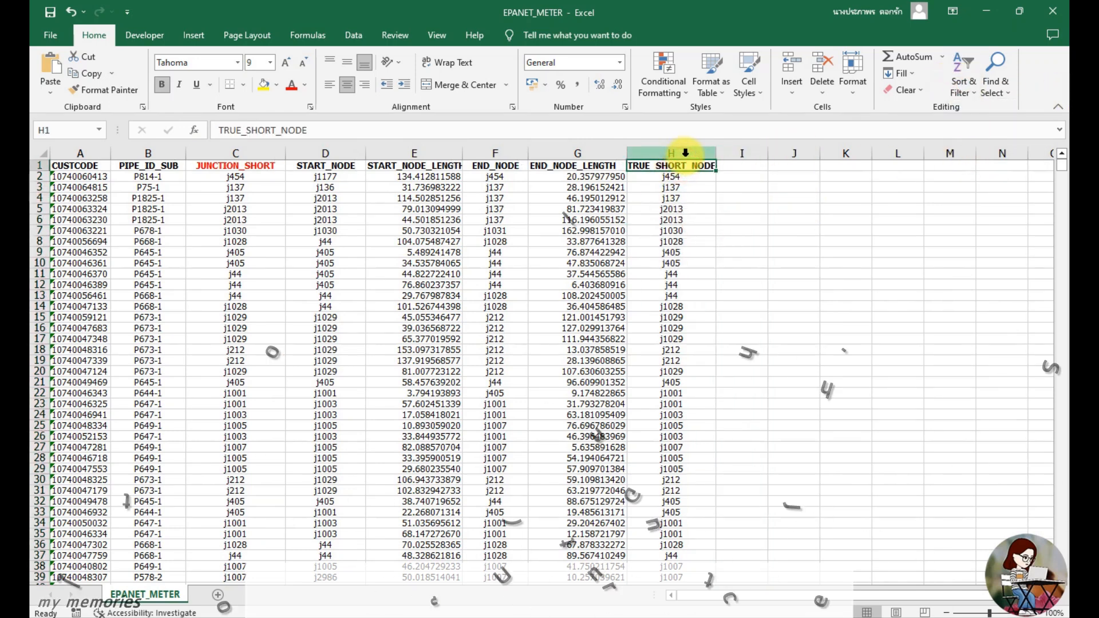
- Select the finished TRUE_SHORT_NODE column and save the EPANET_METER workbook
left_click(685, 154)
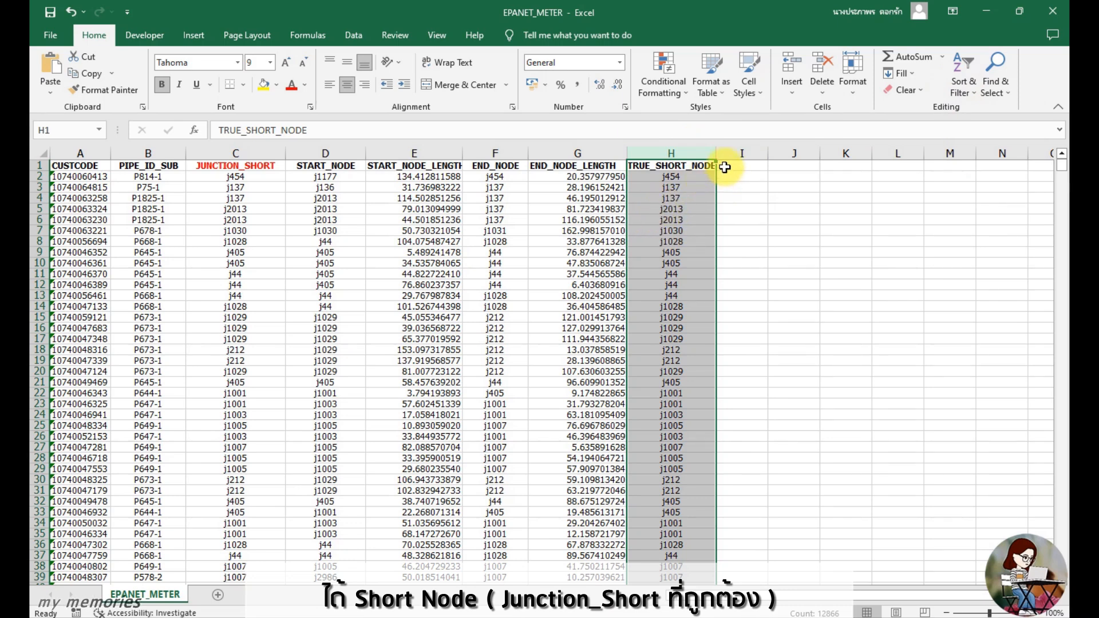
left_click(48, 11)
left_click(539, 304)
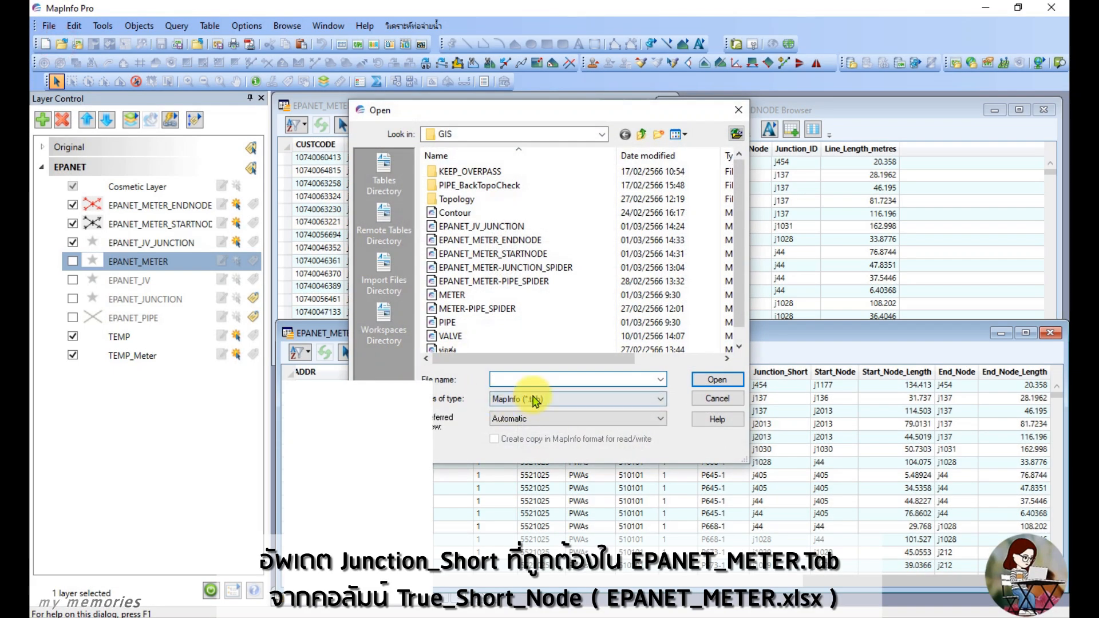
- In MapInfo Pro, open the EPANET_METER Excel workbook from the GIS folder using the _xlnm#_FilterDatabase named range
left_click(529, 399)
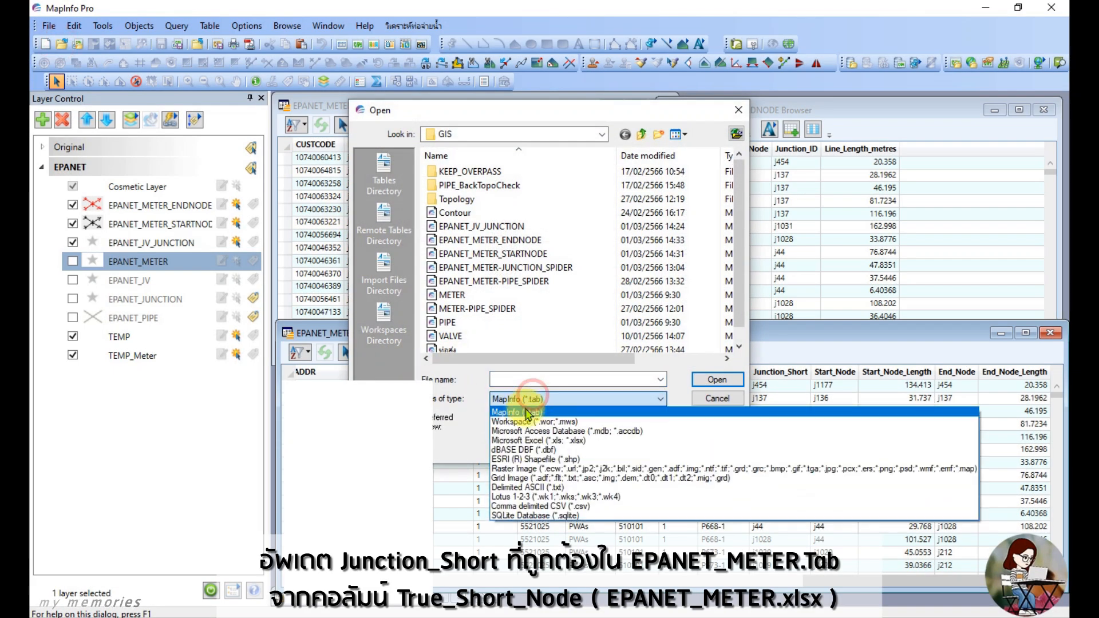
left_click(546, 441)
double_click(452, 213)
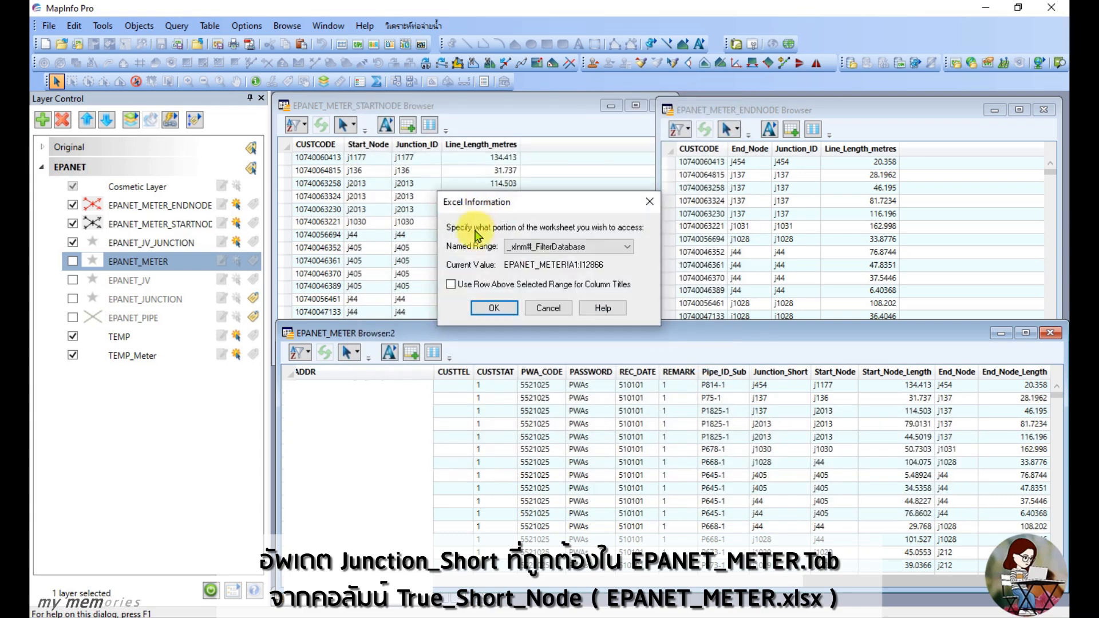
left_click(496, 308)
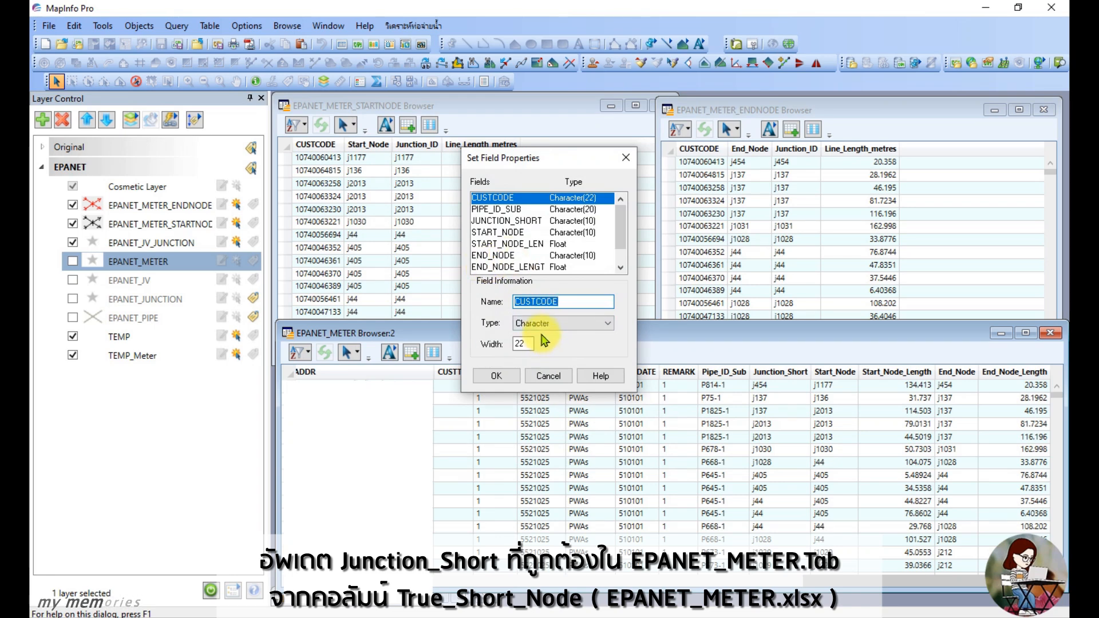
- Set the CUSTCODE field's width to 50, check the types of the remaining fields, and accept the field properties
double_click(524, 344)
type("50")
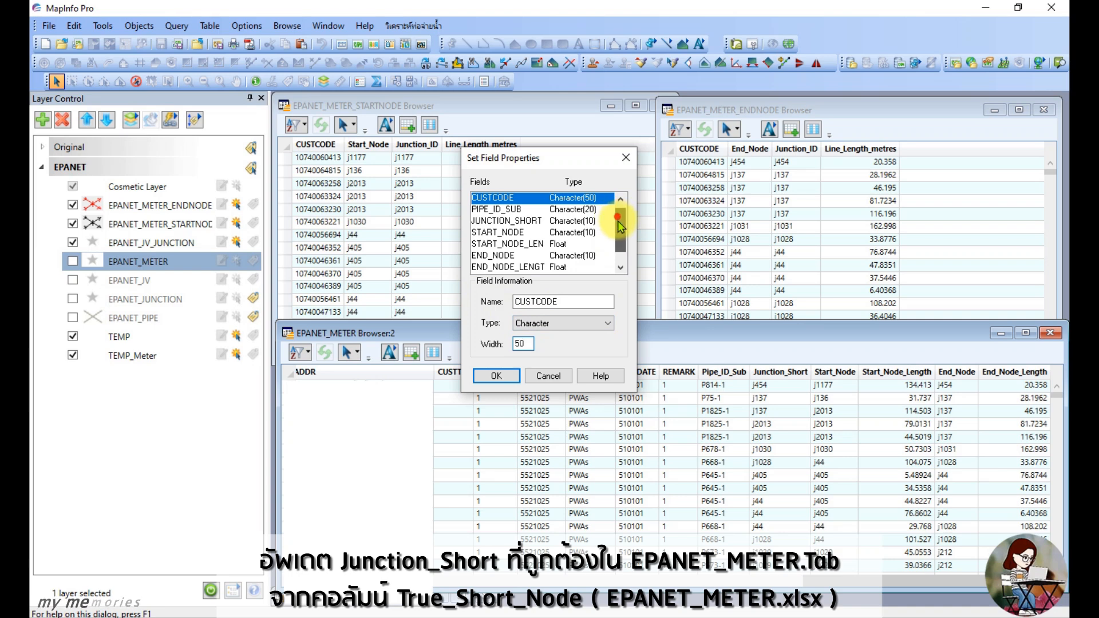
left_click_drag(618, 221, 618, 253)
left_click(563, 255)
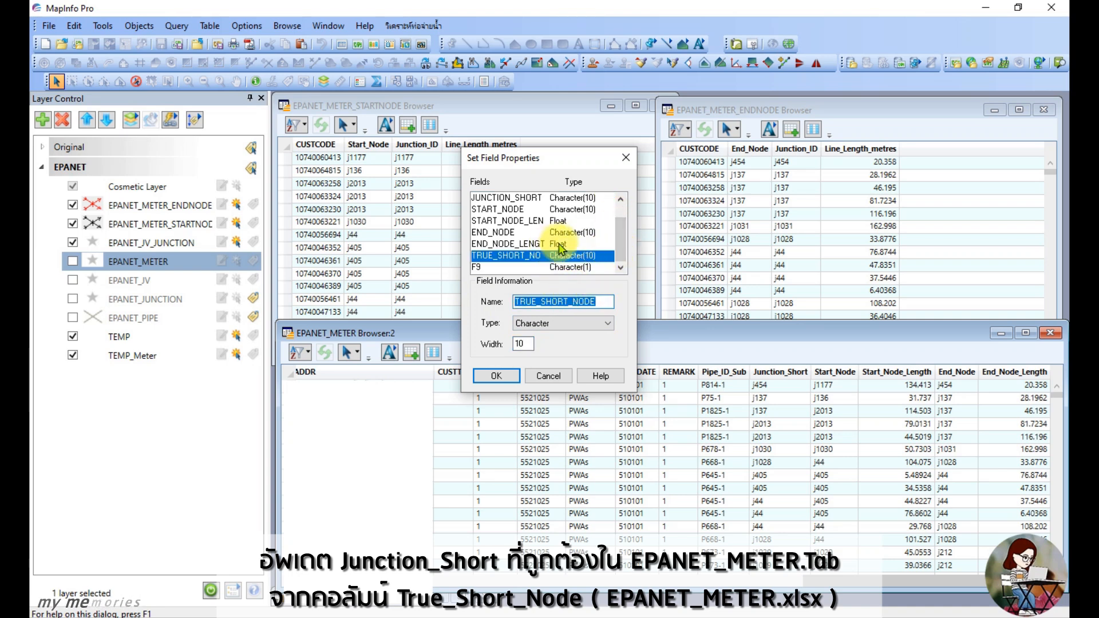
left_click(570, 244)
left_click(575, 232)
left_click(573, 220)
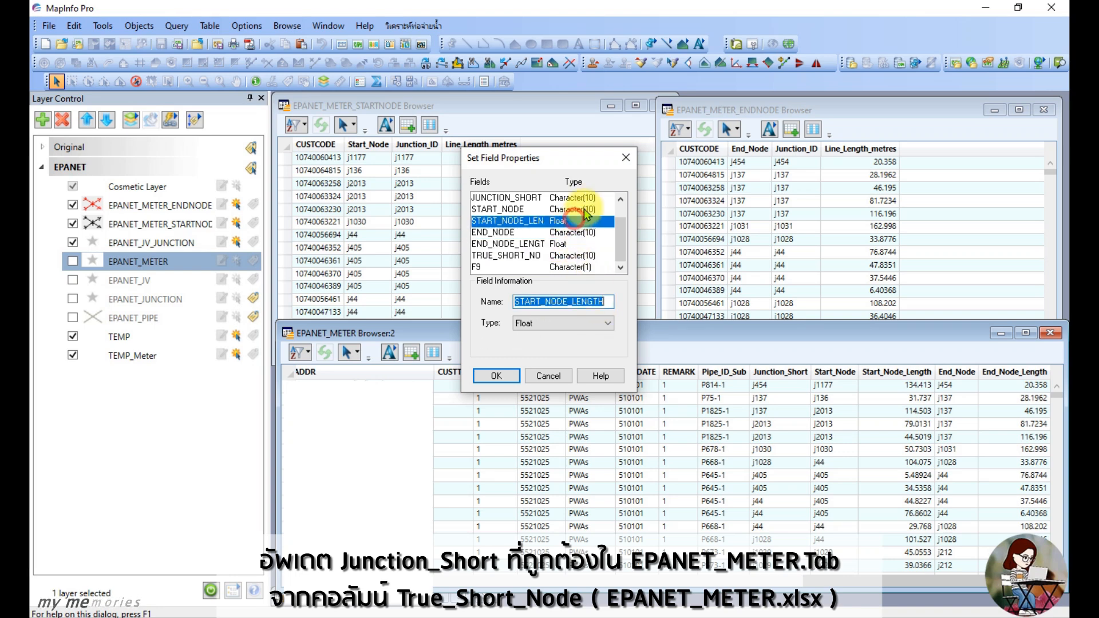
left_click(569, 208)
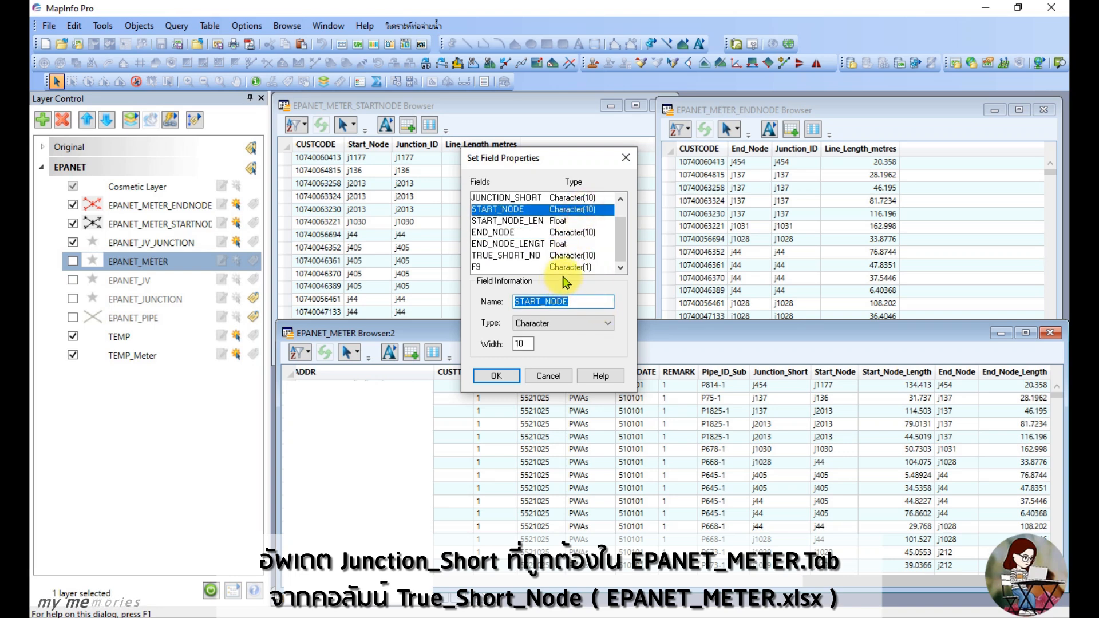
left_click(495, 377)
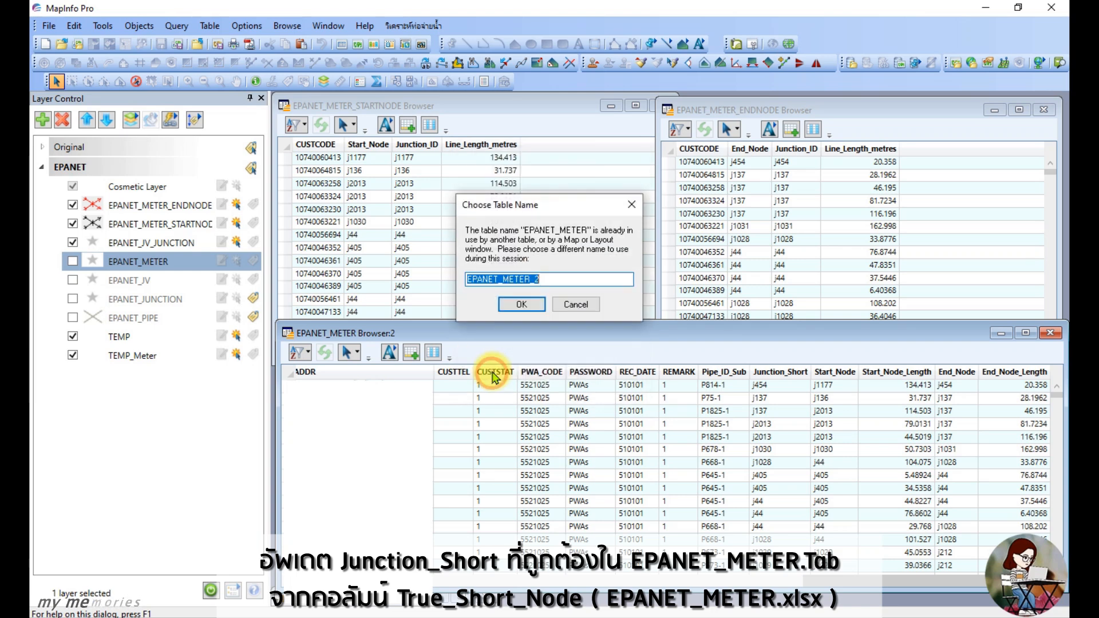
- Open the workbook table as EPANET_METER_2, then shorten its browser window and place it above the EPANET_METER browser
left_click(522, 305)
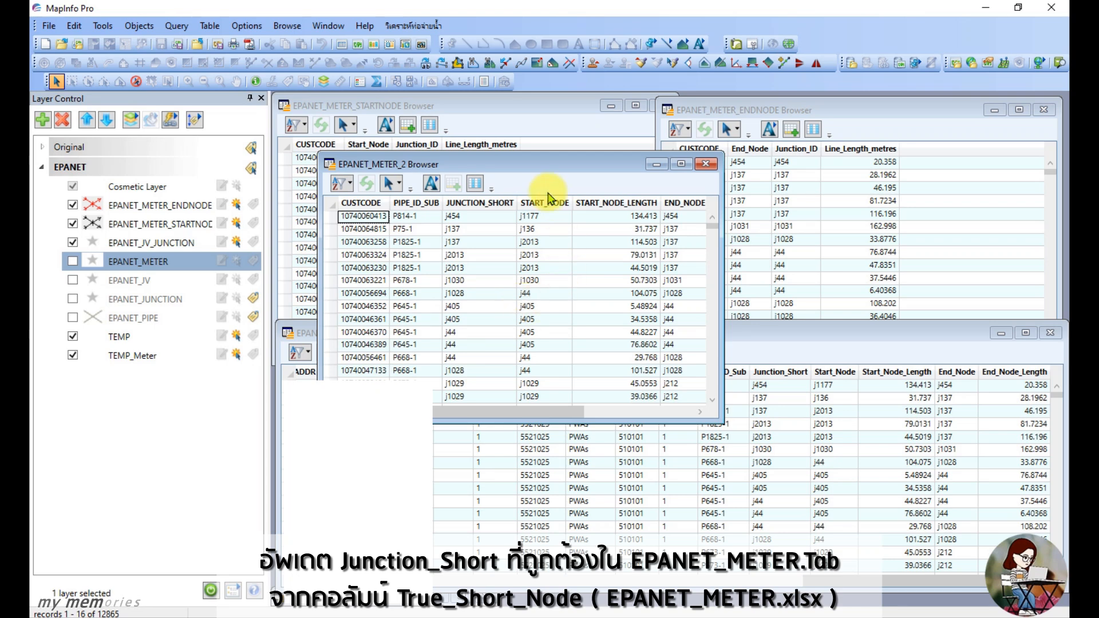
left_click_drag(518, 168, 810, 140)
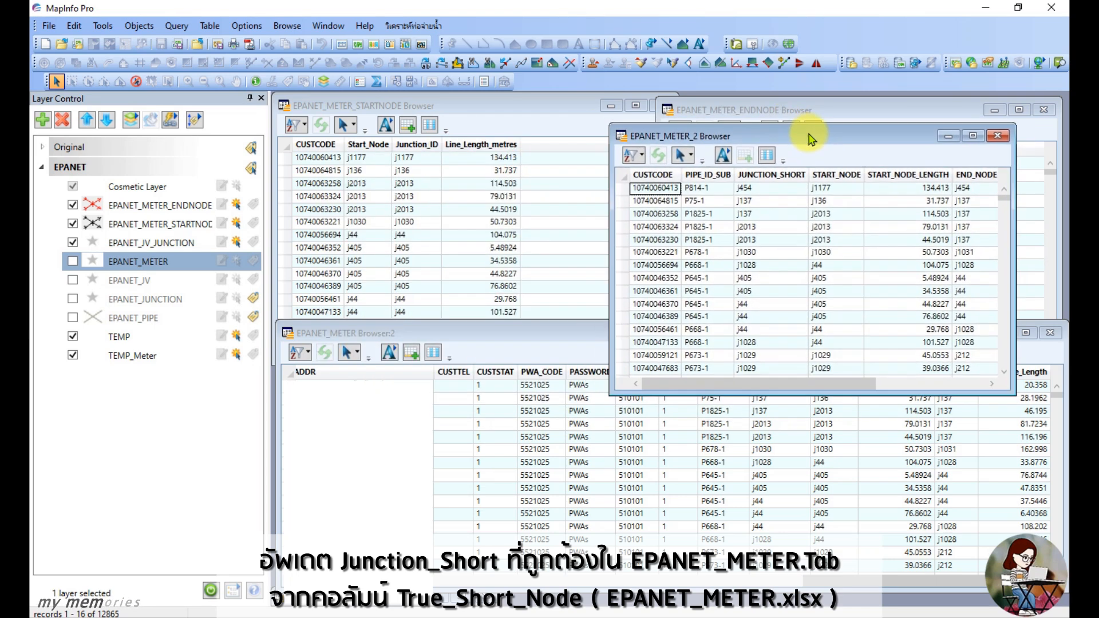
left_click_drag(718, 392, 712, 356)
left_click_drag(771, 135, 811, 108)
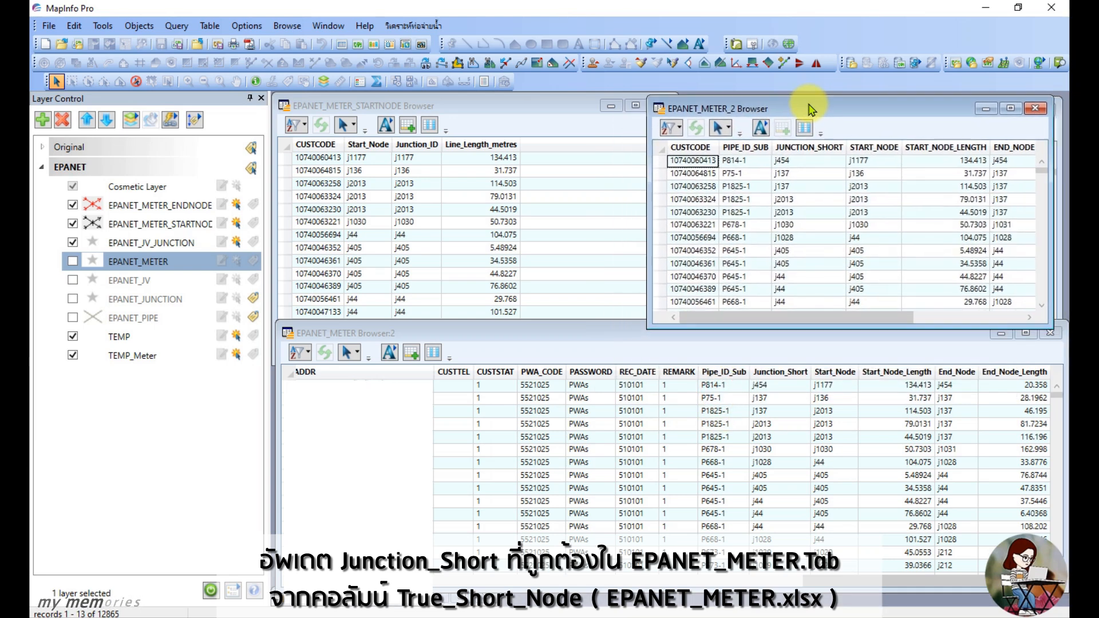
- Start a column update of Junction_Short in EPANET_METER, taking its values from the EPANET_METER_2 table
left_click(209, 25)
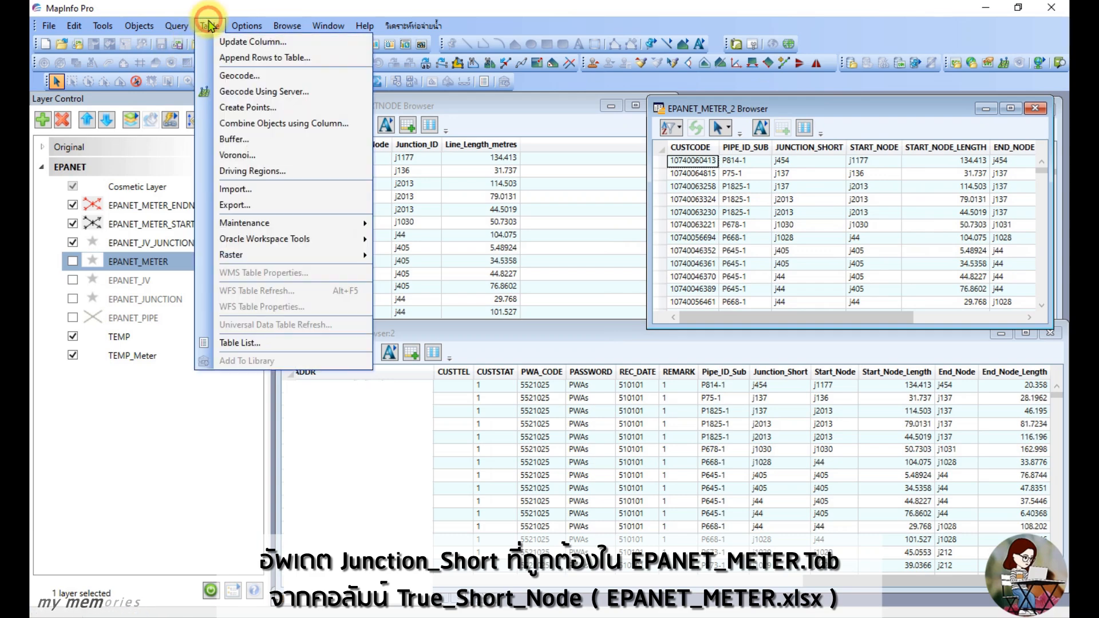
left_click(231, 42)
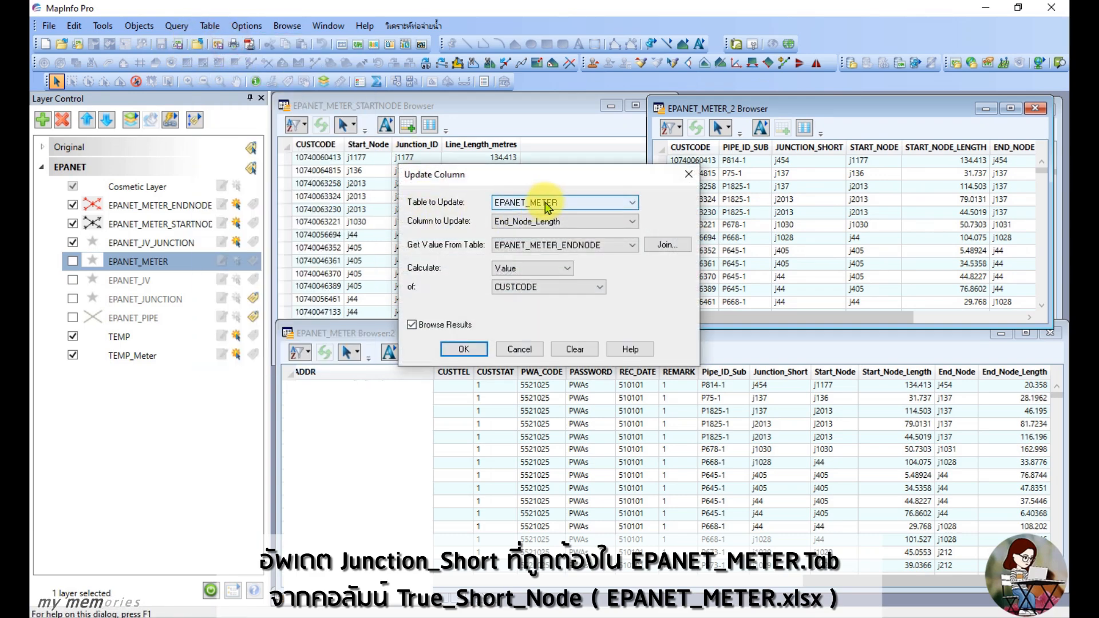
left_click_drag(513, 184, 223, 129)
left_click(229, 168)
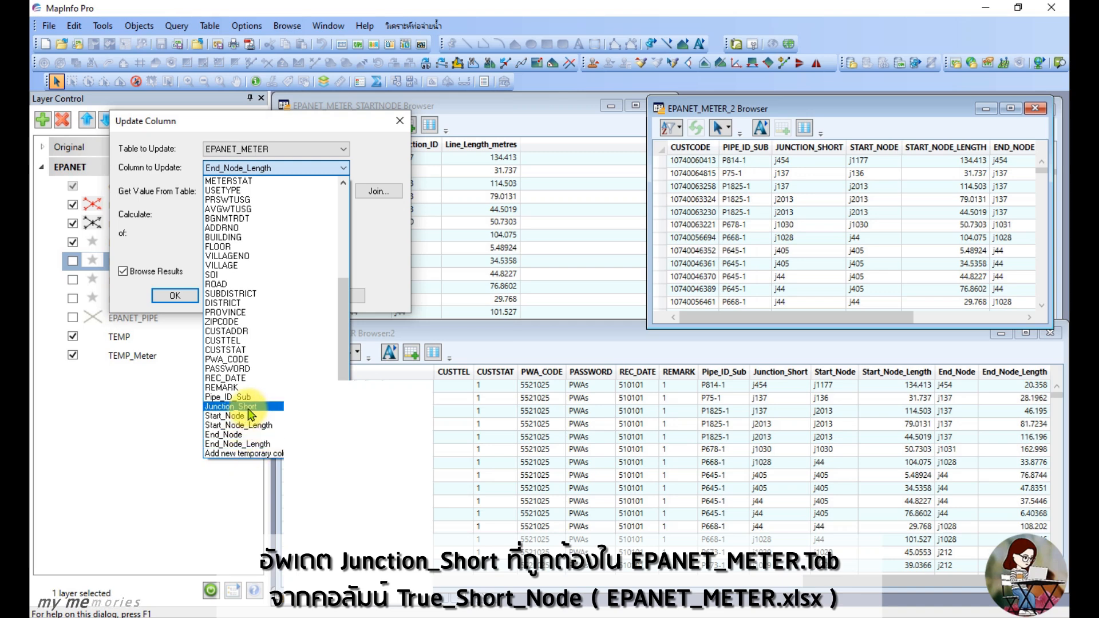
left_click(250, 407)
left_click(319, 190)
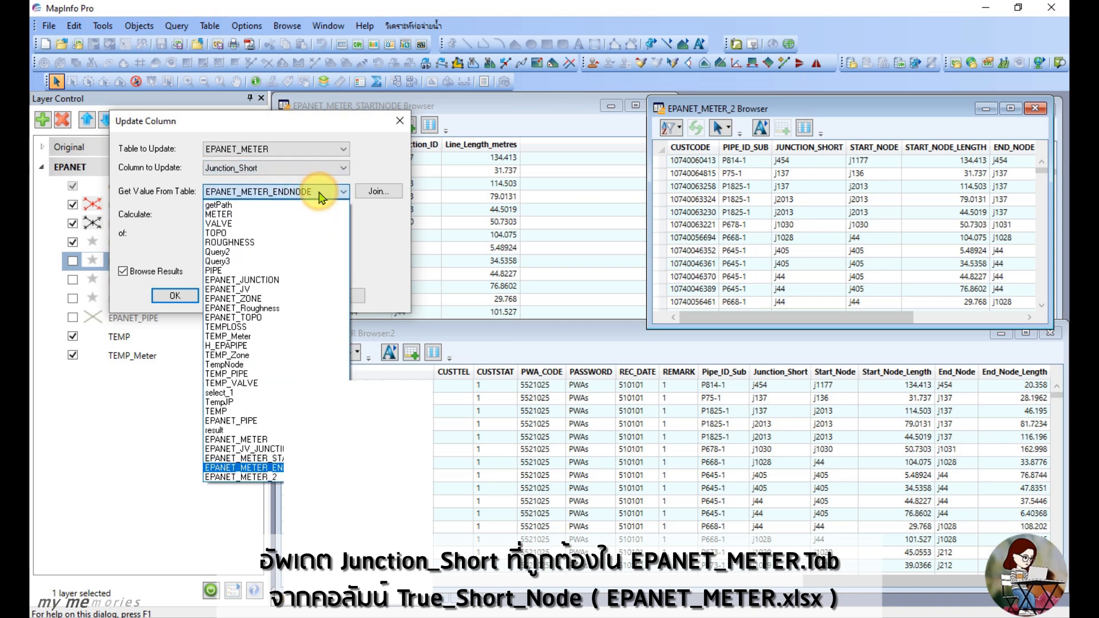
left_click(259, 478)
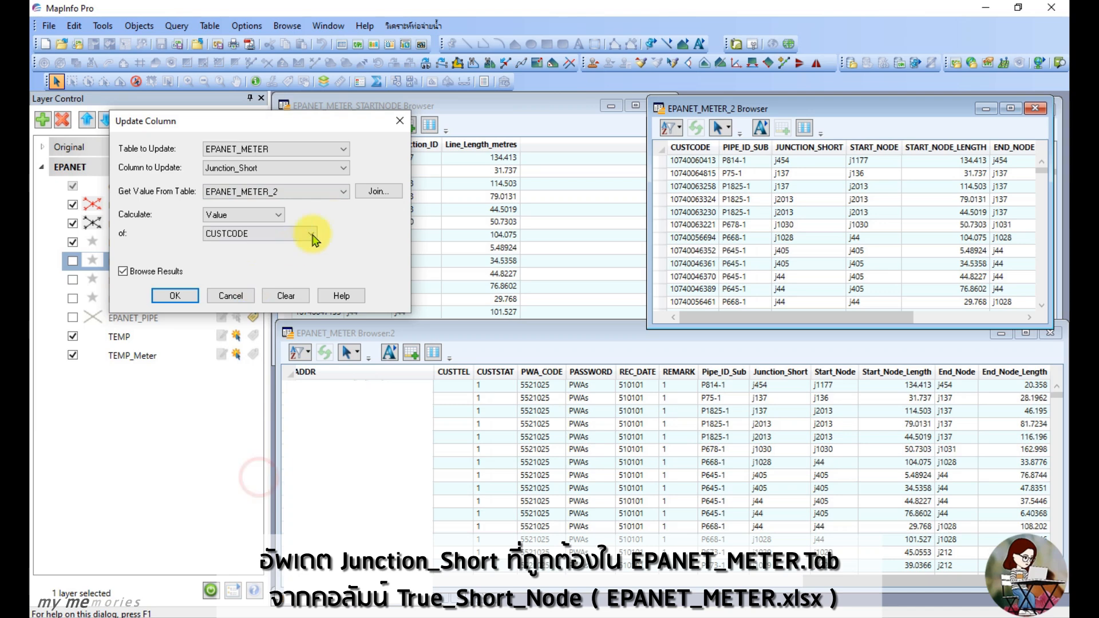
- Join the two tables by matching CUSTCODE from EPANET_METER with CUSTCODE from EPANET_METER_2
left_click(372, 192)
left_click(223, 198)
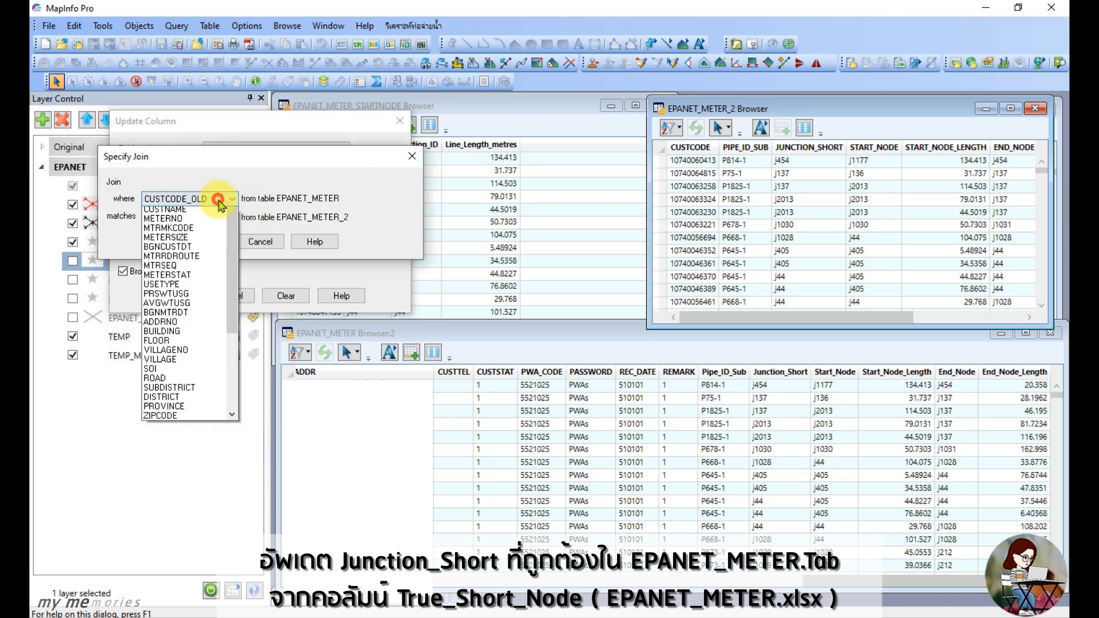
left_click(194, 221)
left_click(231, 217)
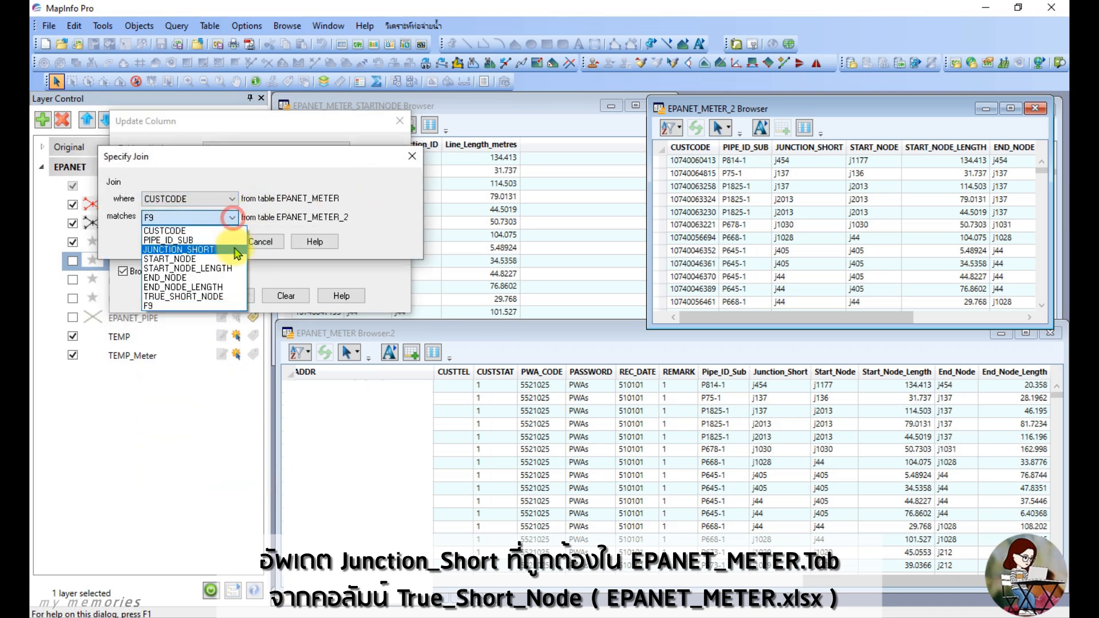
left_click(204, 231)
left_click(207, 242)
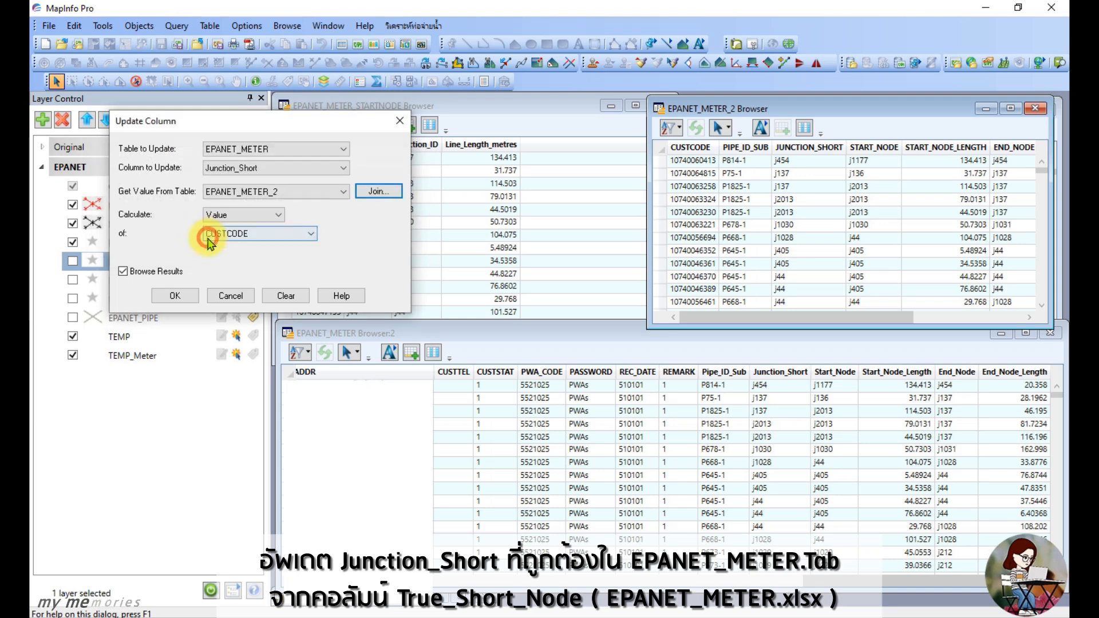
- Use the value of TRUE_SHORT_NODE for the column update, turn off browsing of results, and run it
left_click(299, 234)
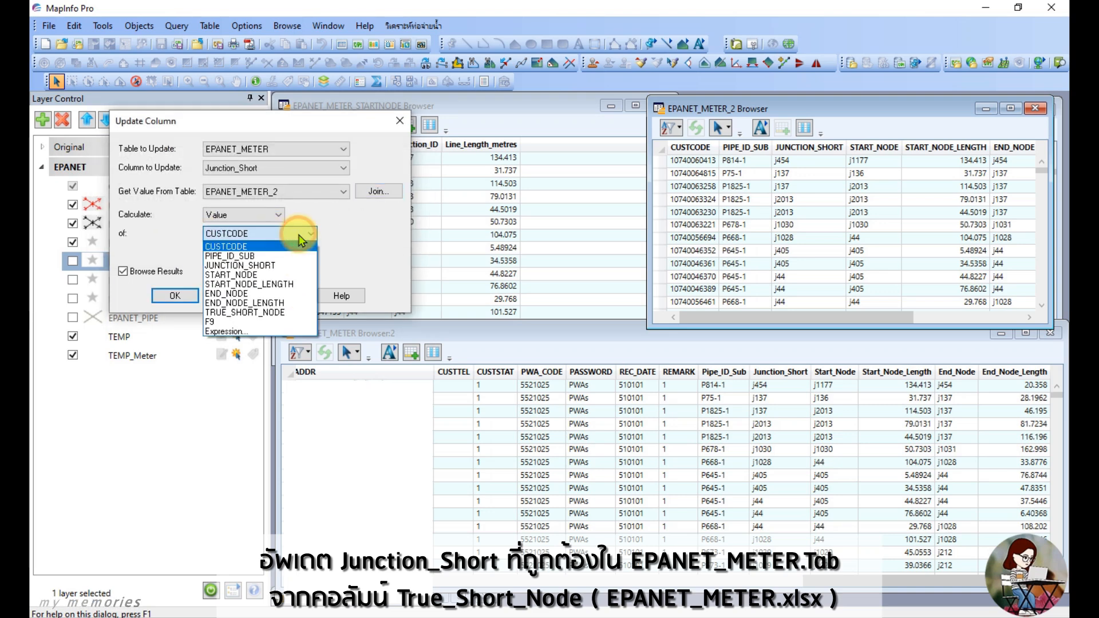
left_click(260, 313)
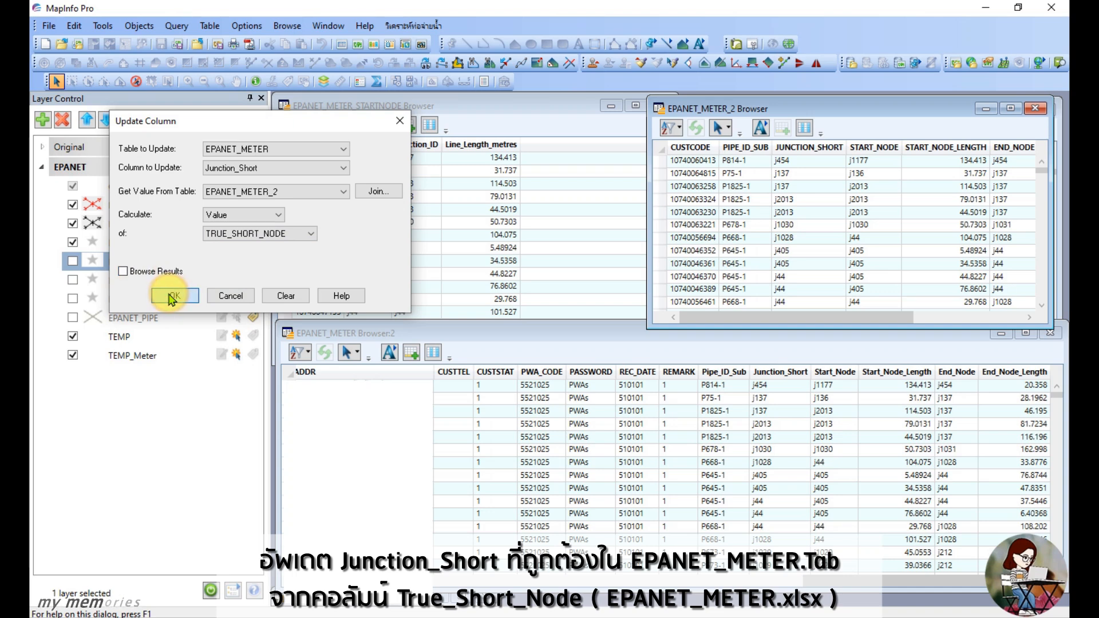
left_click(172, 296)
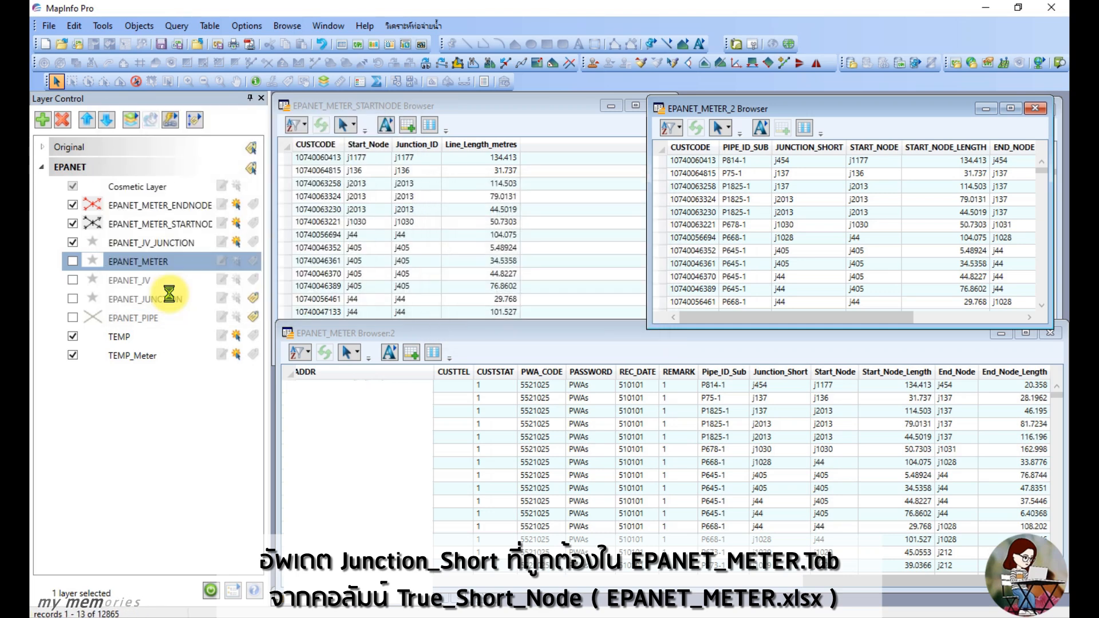